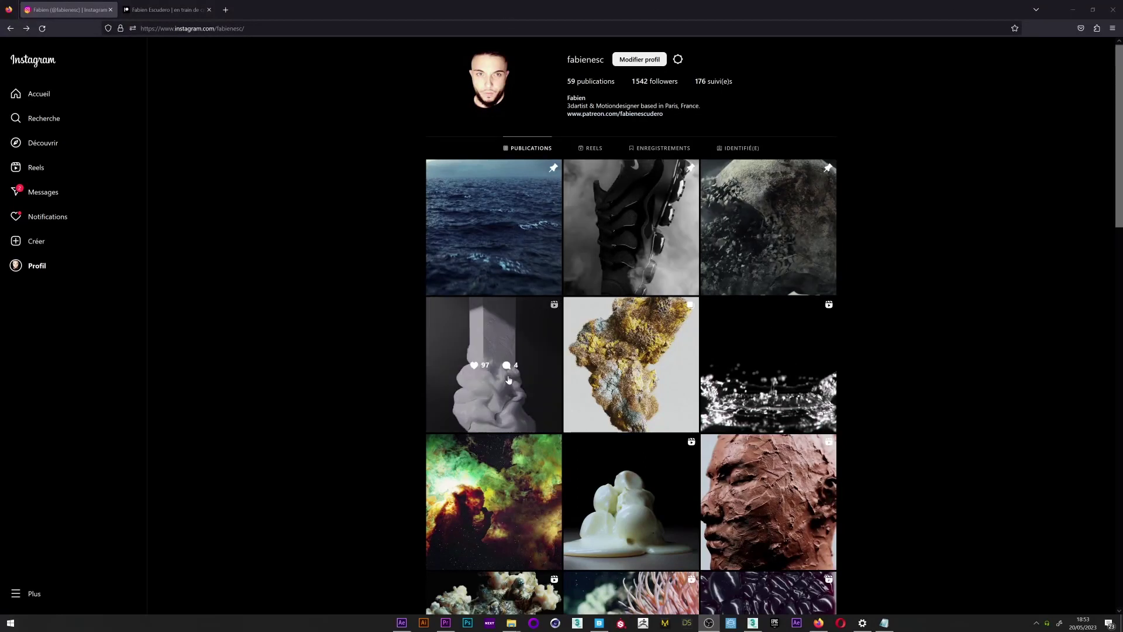
View the Stone Cube Cloth Morphing render video on the Patreon page.
{"action": "scroll", "coordinate": [524, 367], "scroll_direction": "down", "scroll_amount": 3}
{"action": "key", "text": "ctrl+Tab"}
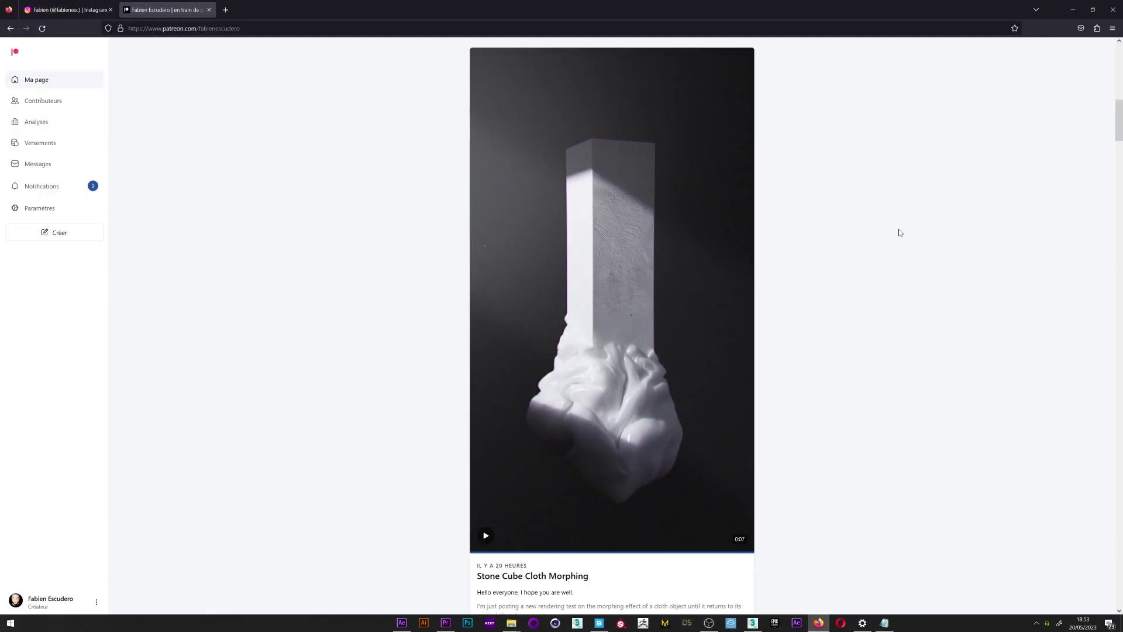
{"action": "left_click", "coordinate": [485, 542]}
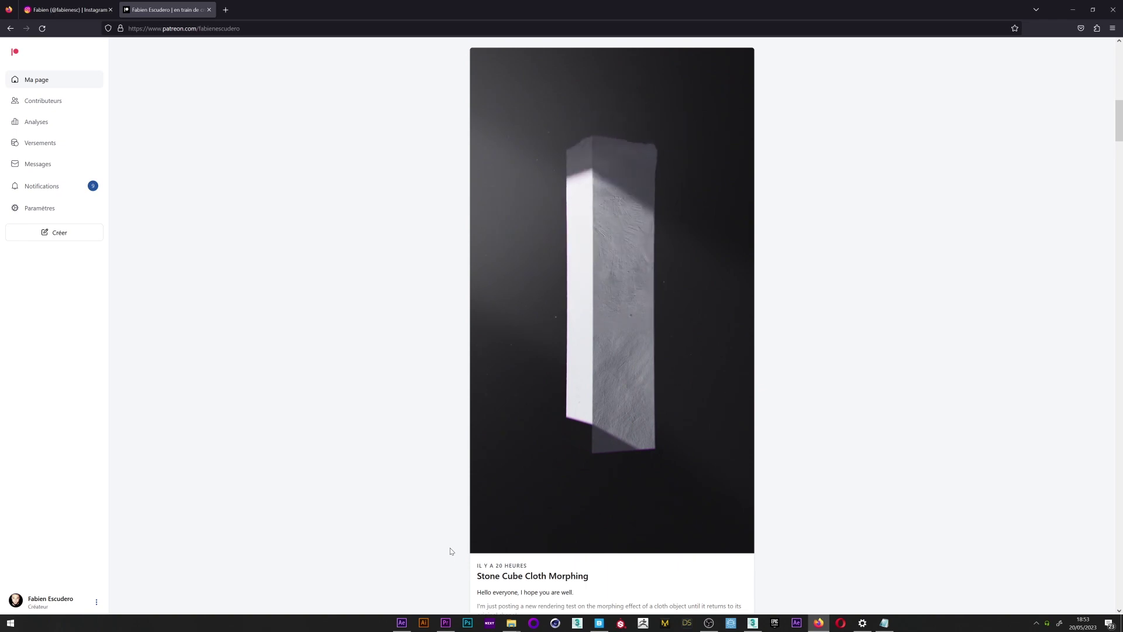
{"action": "scroll", "coordinate": [604, 226], "scroll_direction": "down", "scroll_amount": 9}
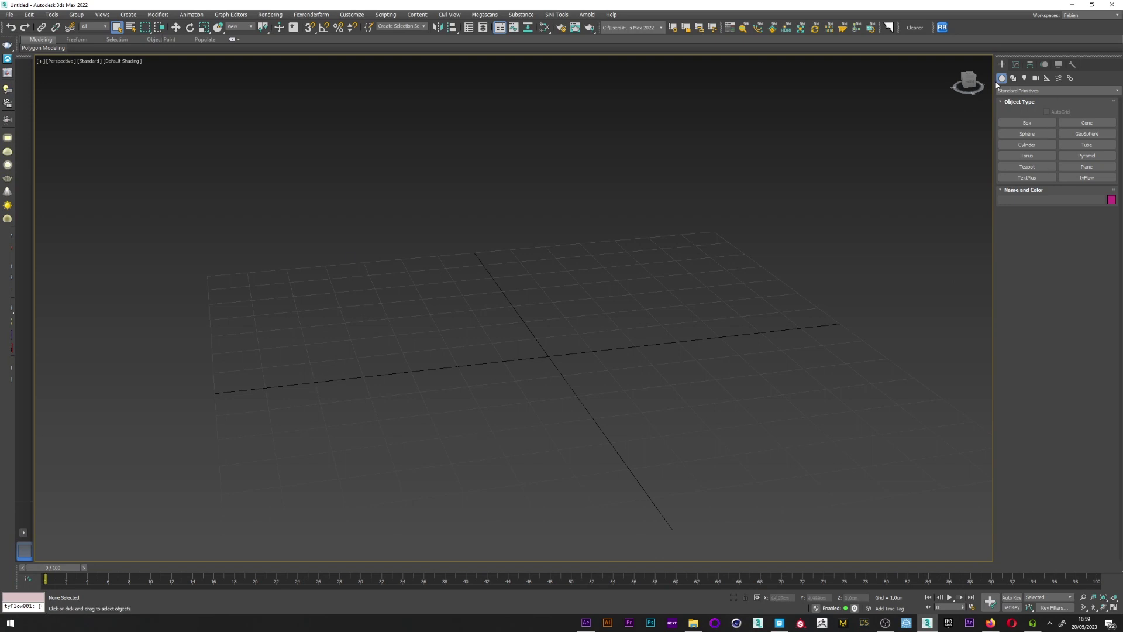
Create a box near the grid's centre, 2 cm long, 2 cm wide and 10 cm high.
{"action": "left_click", "coordinate": [1025, 123]}
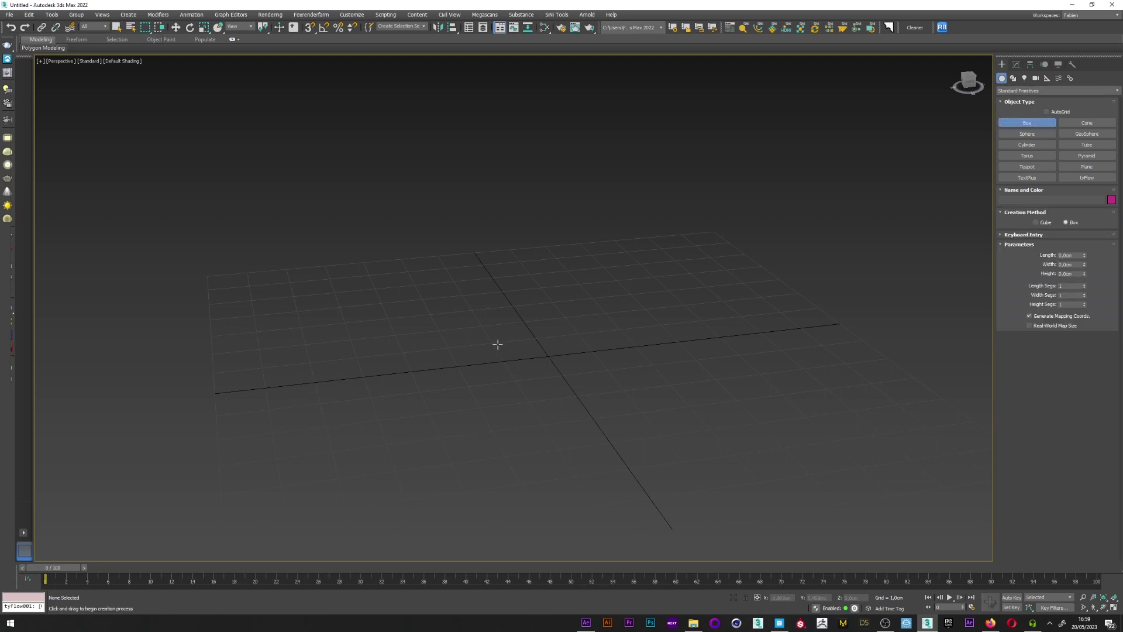
{"action": "left_click_drag", "start_coordinate": [497, 344], "coordinate": [606, 383]}
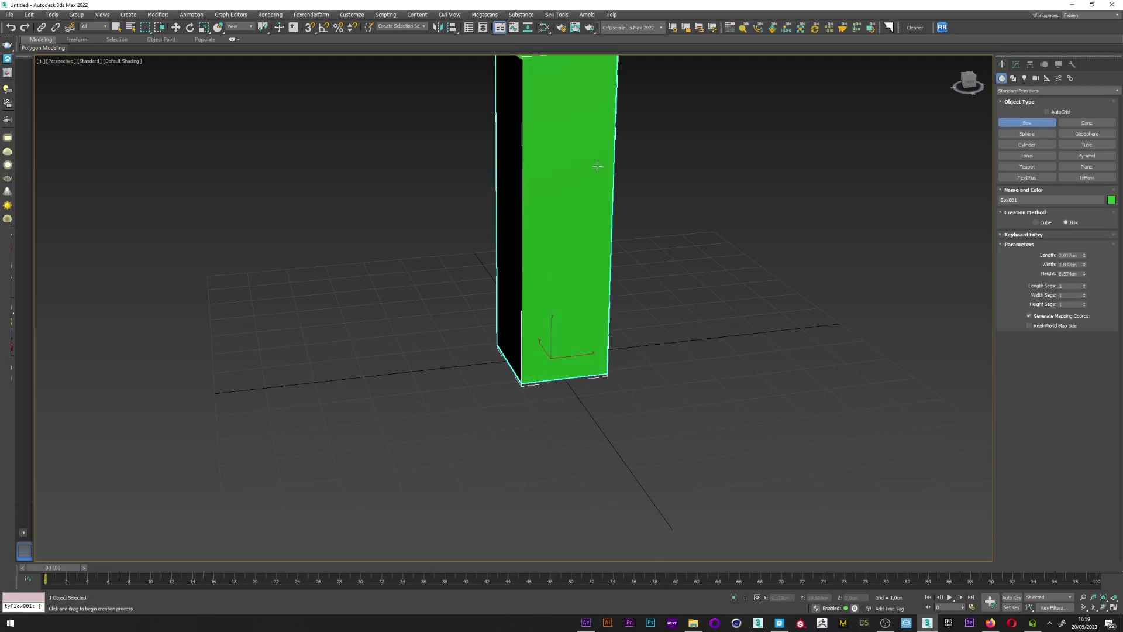
{"action": "middle_click_drag", "start_coordinate": [594, 179], "coordinate": [563, 227]}
{"action": "double_click", "coordinate": [1070, 274]}
{"action": "key", "text": "Return"}
{"action": "double_click", "coordinate": [1073, 264]}
{"action": "type", "text": "2"}
{"action": "key", "text": "Return"}
{"action": "double_click", "coordinate": [1077, 255]}
{"action": "type", "text": "2"}
{"action": "key", "text": "Return"}
{"action": "middle_click_drag", "start_coordinate": [761, 229], "coordinate": [760, 255]}
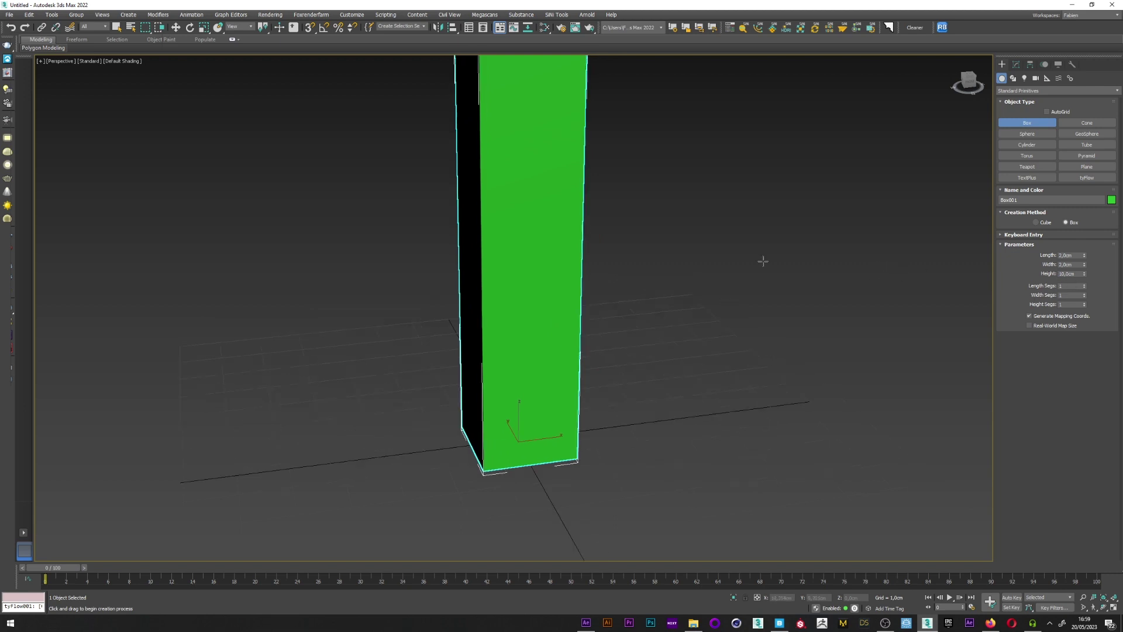
Raise the box's length, width and height segments to get a dense mesh, and show edged faces in the viewport.
{"action": "double_click", "coordinate": [1068, 286]}
{"action": "double_click", "coordinate": [1067, 296]}
{"action": "double_click", "coordinate": [1066, 304]}
{"action": "right_click", "coordinate": [616, 116]}
{"action": "key", "text": "F4"}
{"action": "middle_click_drag", "start_coordinate": [540, 162], "coordinate": [536, 226]}
{"action": "scroll", "coordinate": [536, 225], "scroll_direction": "down", "scroll_amount": 3}
Set the perspective viewport to Clay shading with edged faces kept on.
{"action": "left_click", "coordinate": [110, 63]}
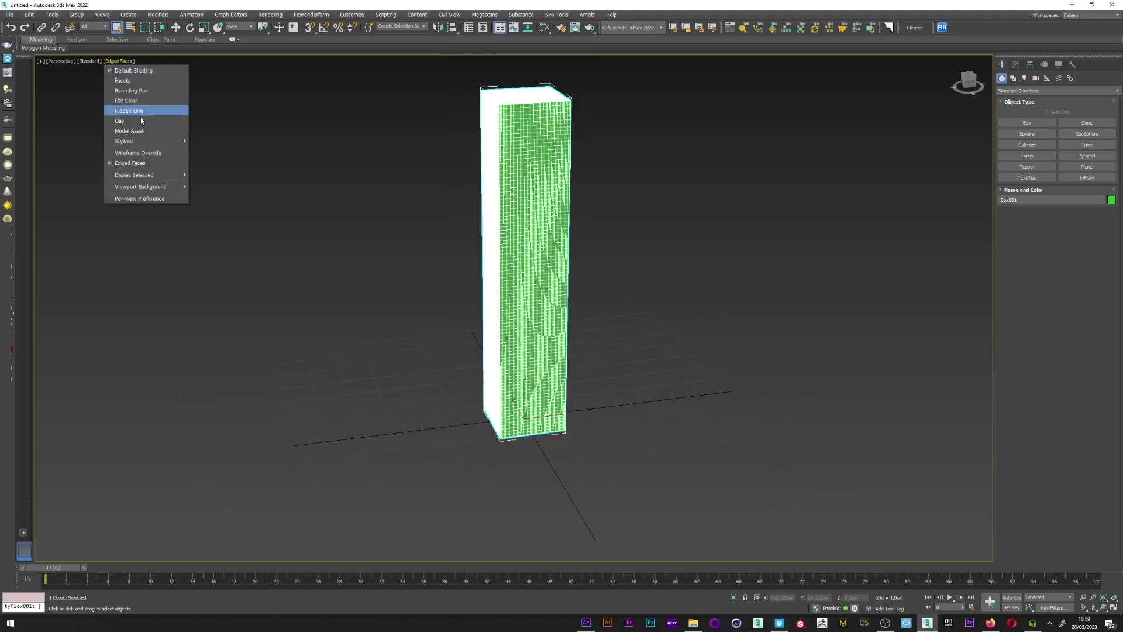
{"action": "left_click", "coordinate": [139, 122]}
{"action": "mouse_move", "coordinate": [464, 262]}
{"action": "middle_mouse_down"}
{"action": "mouse_move", "coordinate": [477, 297]}
{"action": "mouse_move", "coordinate": [433, 269]}
{"action": "middle_mouse_up"}
{"action": "key", "text": "F4"}
{"action": "key", "text": "F4"}
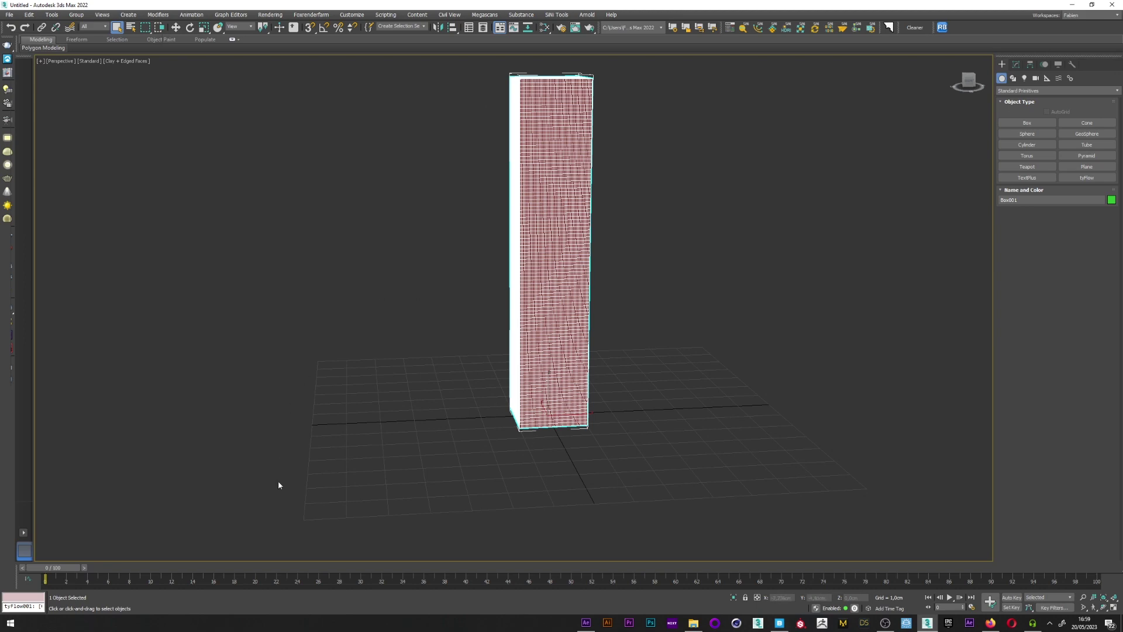
Draw a flat box about 8 cm wide and 0.18 cm thick around the column's base, with 1 length and 1 width segment.
{"action": "key", "text": "b"}
{"action": "left_click_drag", "start_coordinate": [394, 401], "coordinate": [708, 464]}
{"action": "double_click", "coordinate": [1069, 285]}
{"action": "type", "text": "100"}
{"action": "key", "text": "Tab"}
{"action": "type", "text": "1"}
{"action": "key", "text": "Tab"}
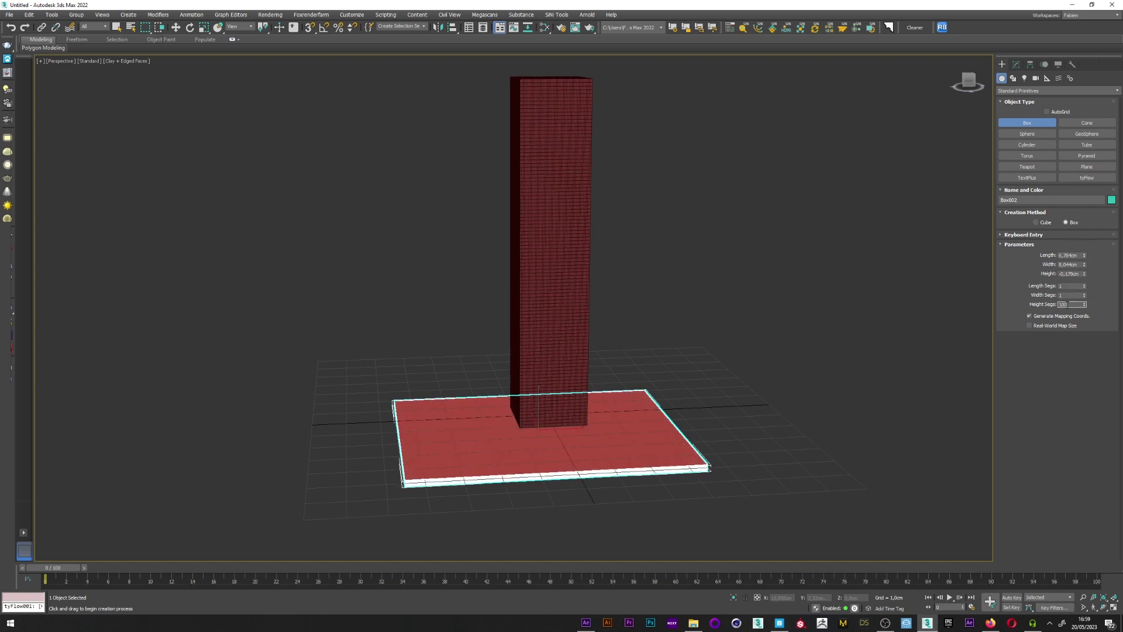
{"action": "key", "text": "Return"}
Rotate the flat slab to a slight tilt and move it below the column.
{"action": "right_click", "coordinate": [444, 437]}
{"action": "right_click", "coordinate": [444, 437]}
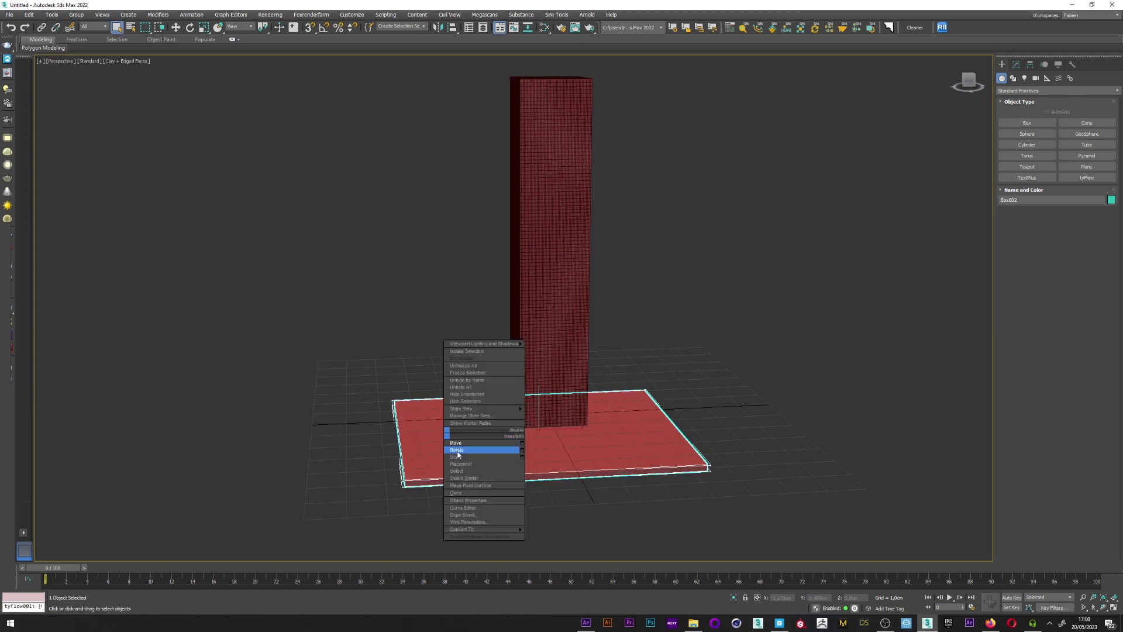
{"action": "left_click", "coordinate": [458, 451]}
{"action": "left_click_drag", "start_coordinate": [516, 407], "coordinate": [512, 412]}
{"action": "right_click", "coordinate": [510, 413]}
{"action": "left_click", "coordinate": [516, 420]}
{"action": "middle_click_drag", "start_coordinate": [515, 433], "coordinate": [500, 393], "text": "alt"}
{"action": "left_click", "coordinate": [307, 386]}
{"action": "middle_click_drag", "start_coordinate": [307, 386], "coordinate": [311, 442]}
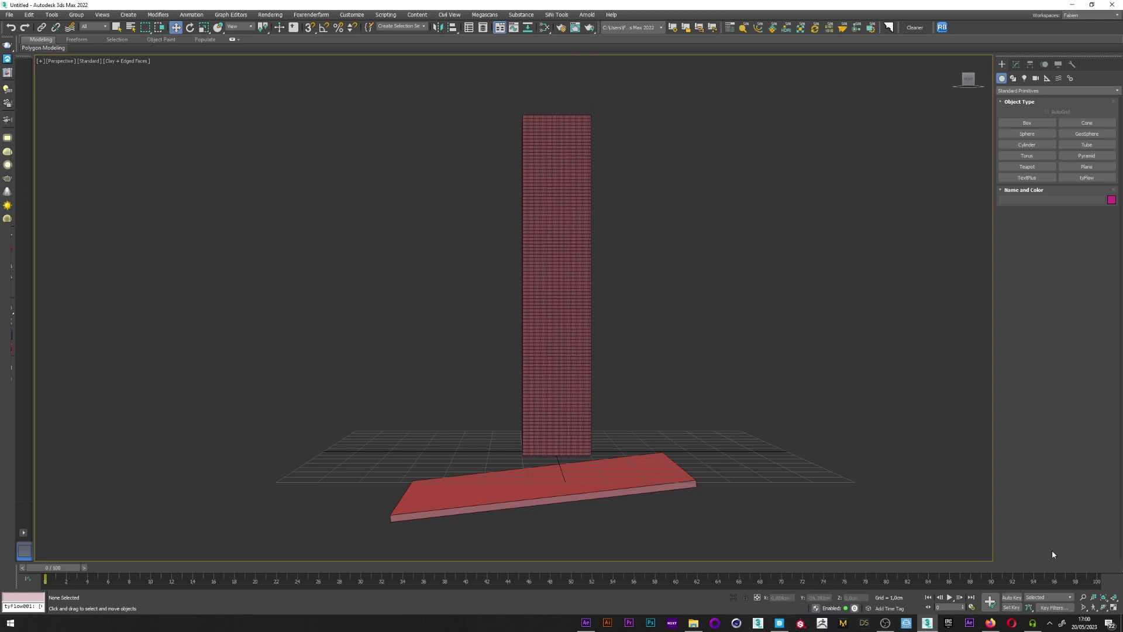
Turn on Auto Key and animate the slab rising from below the column to above its top, around frame 70.
{"action": "left_click", "coordinate": [1020, 598]}
{"action": "left_click_drag", "start_coordinate": [824, 573], "coordinate": [769, 568]}
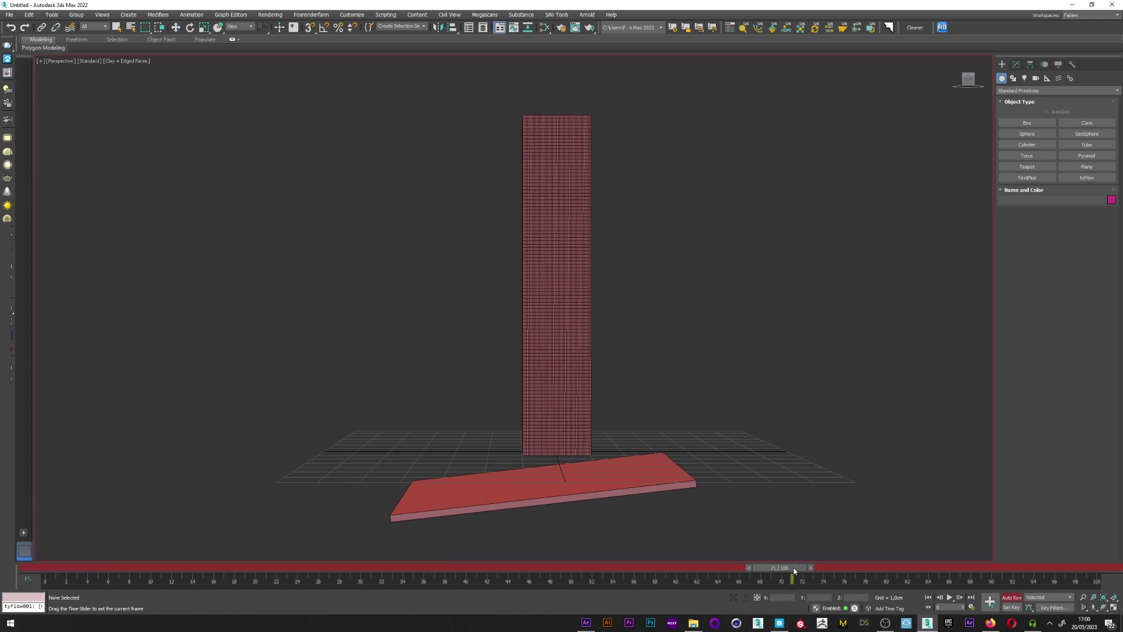
{"action": "left_click", "coordinate": [553, 477]}
{"action": "left_click_drag", "start_coordinate": [552, 478], "coordinate": [576, 43]}
{"action": "middle_click_drag", "start_coordinate": [576, 119], "coordinate": [601, 142]}
{"action": "left_click_drag", "start_coordinate": [62, 567], "coordinate": [396, 568]}
Place a tyFlow object beside the column and turn Auto Key off.
{"action": "key", "text": "w"}
{"action": "left_click", "coordinate": [1087, 177]}
{"action": "left_click_drag", "start_coordinate": [799, 460], "coordinate": [888, 572]}
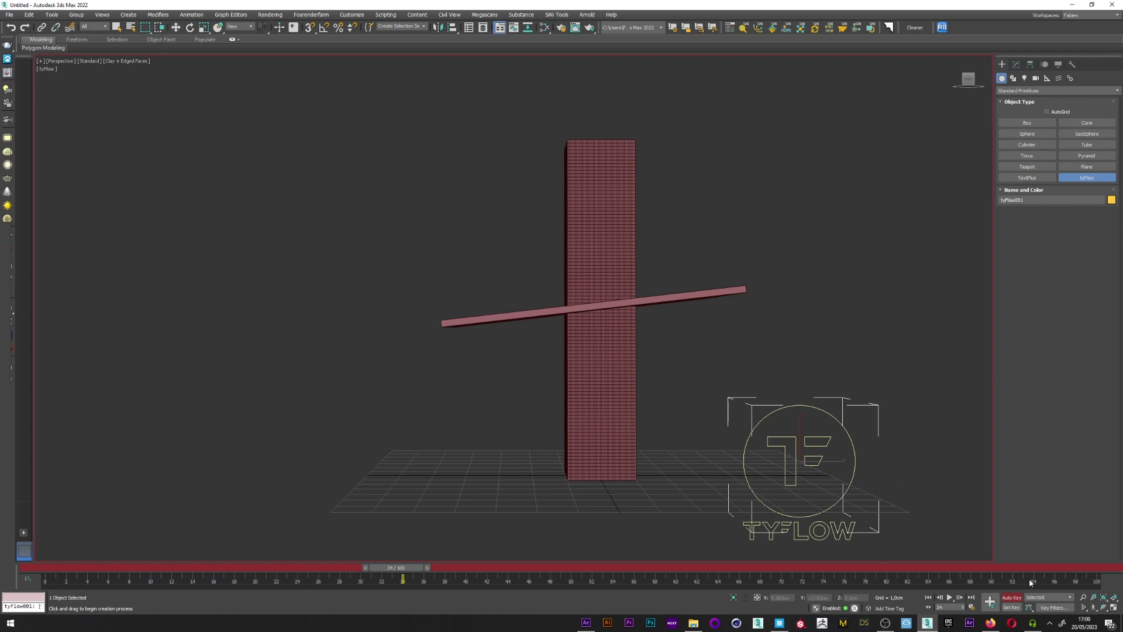
{"action": "left_click", "coordinate": [1011, 598]}
{"action": "middle_click_drag", "start_coordinate": [599, 337], "coordinate": [625, 342]}
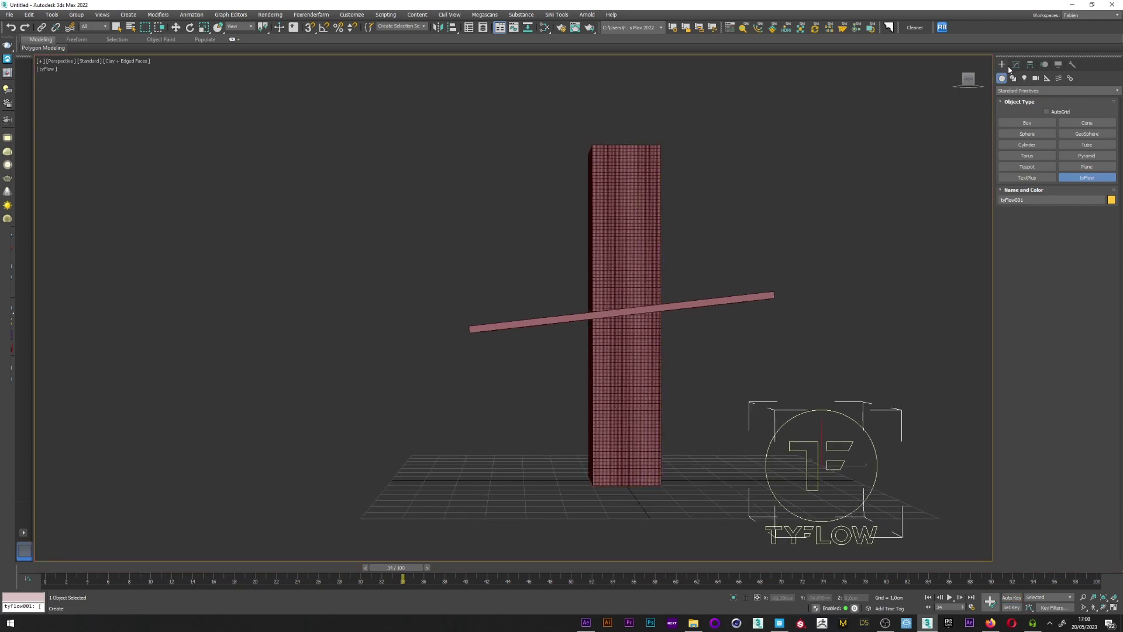
Open the tyFlow object's editor and arrange its window so the column stays in view.
{"action": "left_click", "coordinate": [1016, 65]}
{"action": "left_click", "coordinate": [1051, 282]}
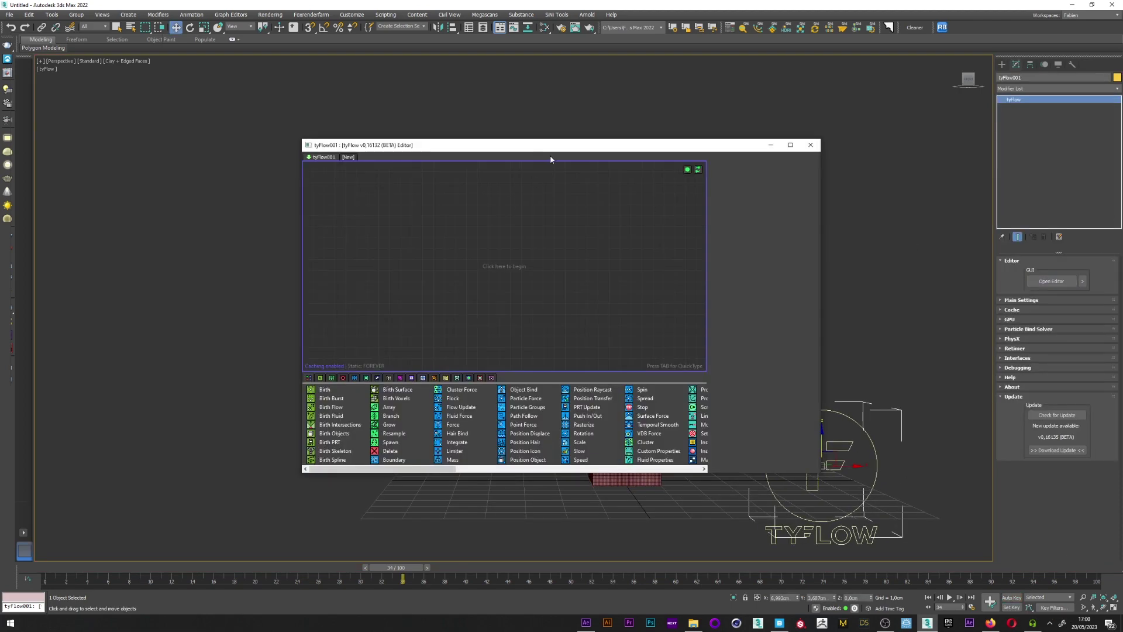
{"action": "left_click_drag", "start_coordinate": [550, 145], "coordinate": [342, 111]}
{"action": "middle_click_drag", "start_coordinate": [693, 201], "coordinate": [809, 203]}
{"action": "scroll", "coordinate": [790, 190], "scroll_direction": "up", "scroll_amount": 3}
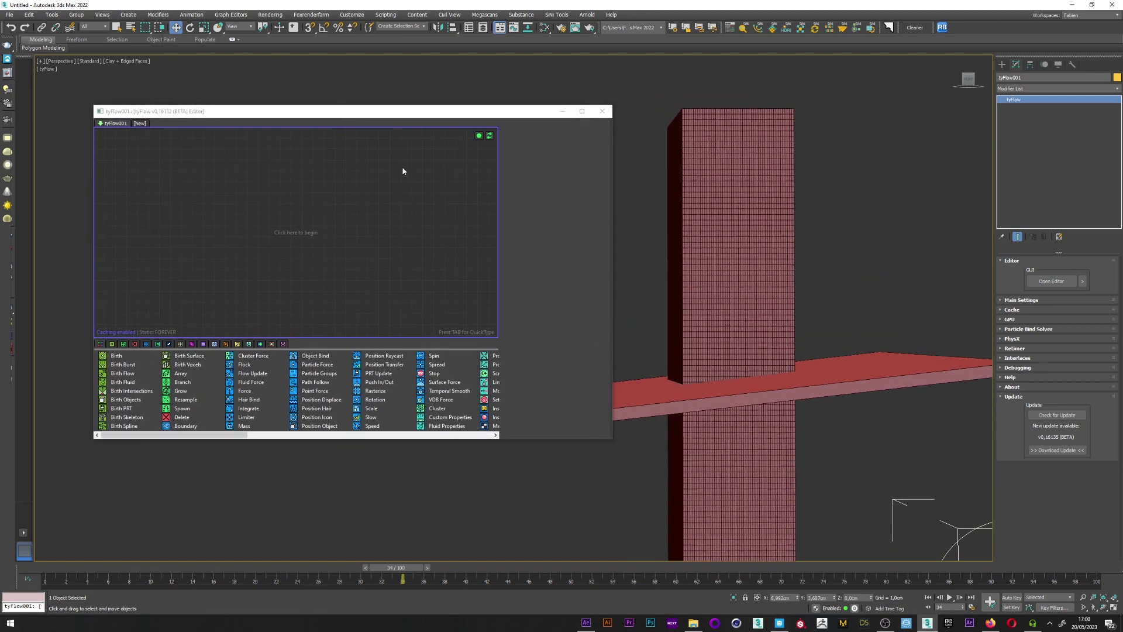
Show the Layer Explorer, hide Box001 and Box002, and narrow the tyFlow editor window.
{"action": "left_click", "coordinate": [483, 27]}
{"action": "left_click_drag", "start_coordinate": [319, 111], "coordinate": [417, 130]}
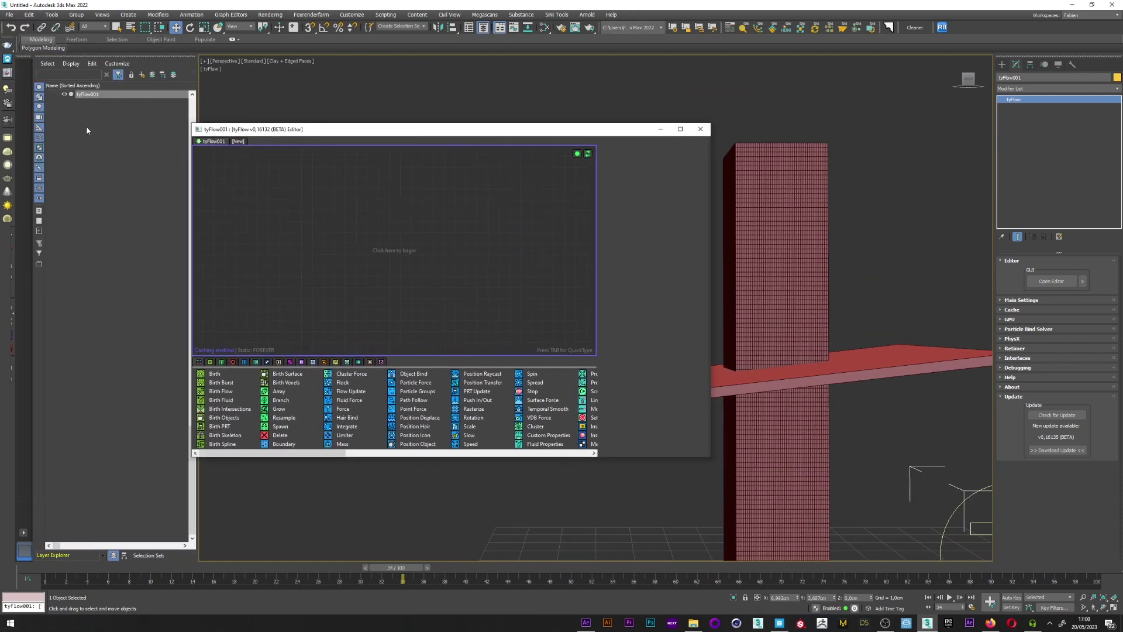
{"action": "left_click", "coordinate": [65, 103]}
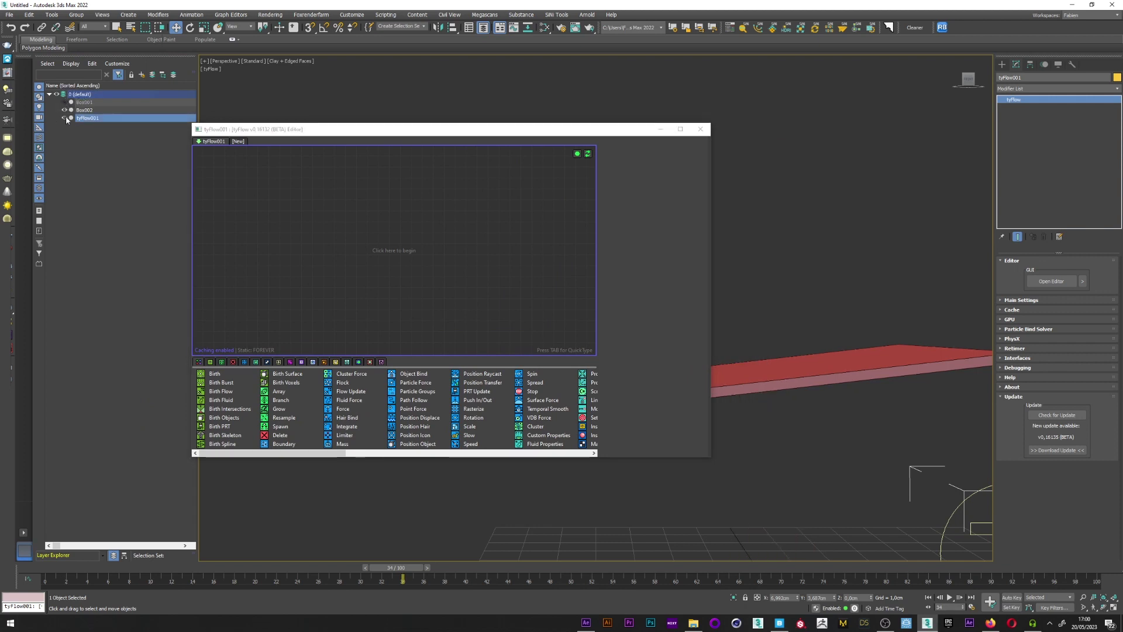
{"action": "left_click", "coordinate": [65, 110]}
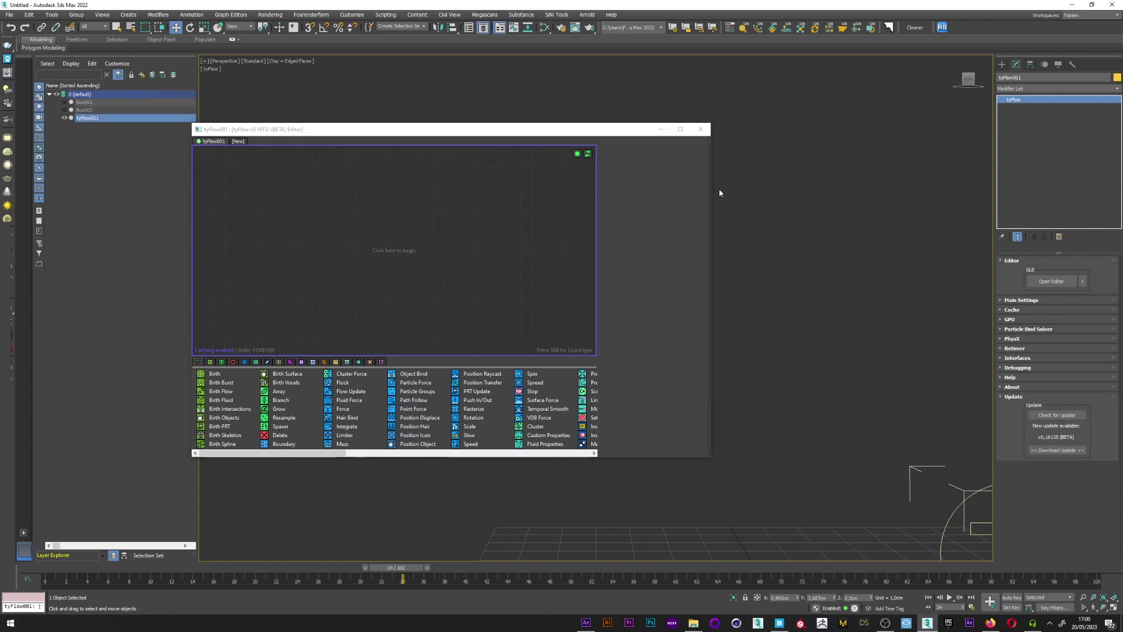
{"action": "left_click_drag", "start_coordinate": [712, 192], "coordinate": [637, 193]}
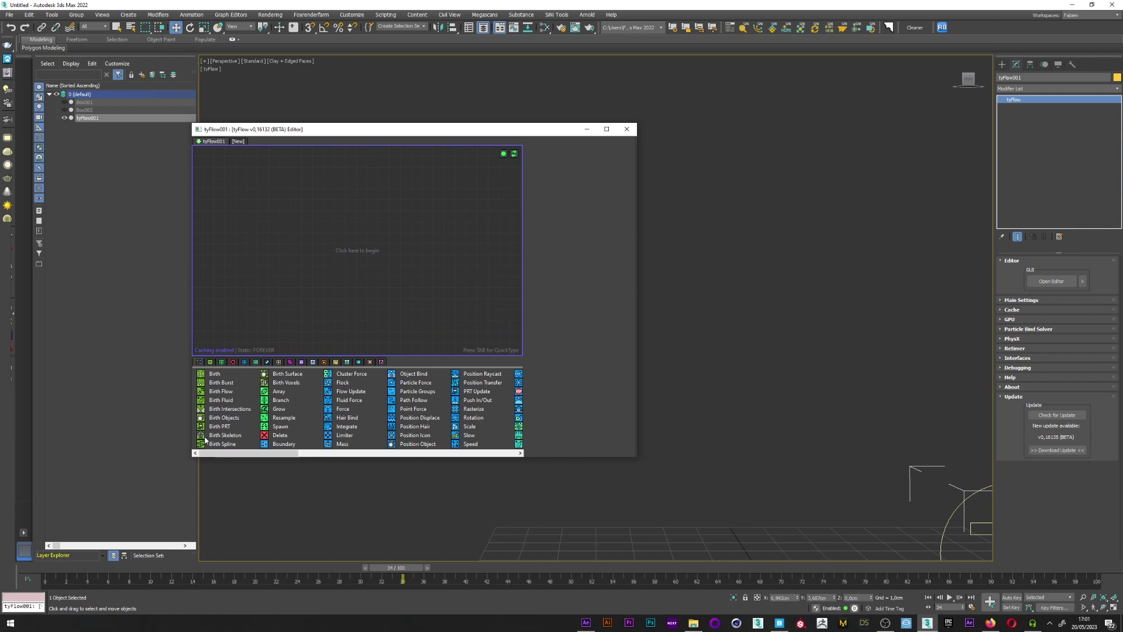
Create a tyFlow event with a Birth Objects operator that uses Box001 as its source object.
{"action": "left_click_drag", "start_coordinate": [215, 417], "coordinate": [253, 200]}
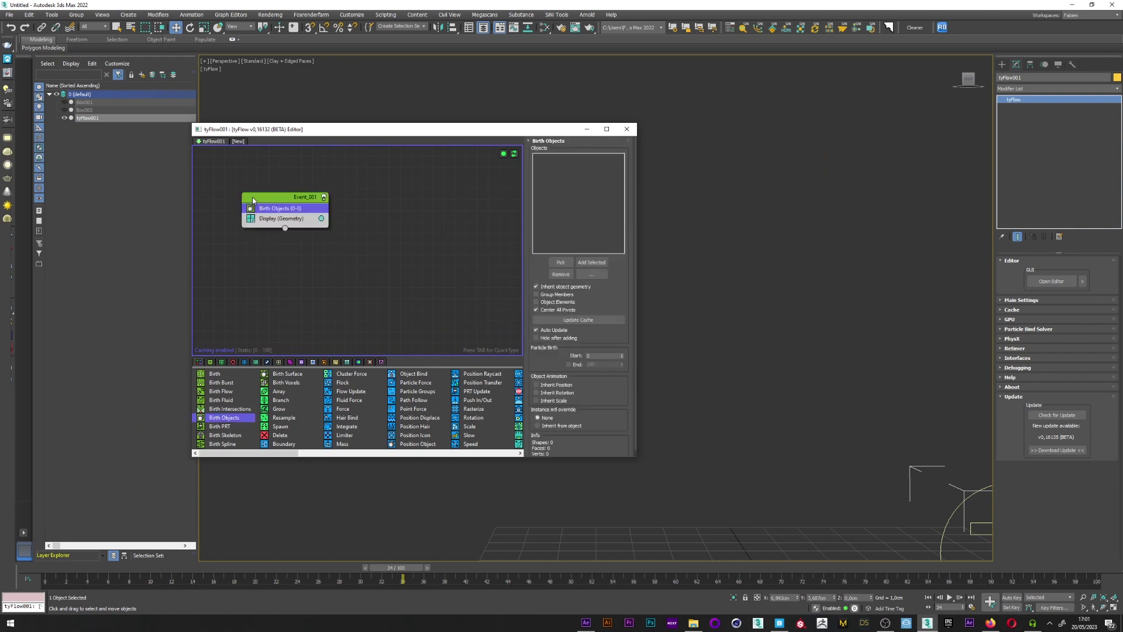
{"action": "left_click", "coordinate": [557, 262]}
{"action": "left_click", "coordinate": [86, 102]}
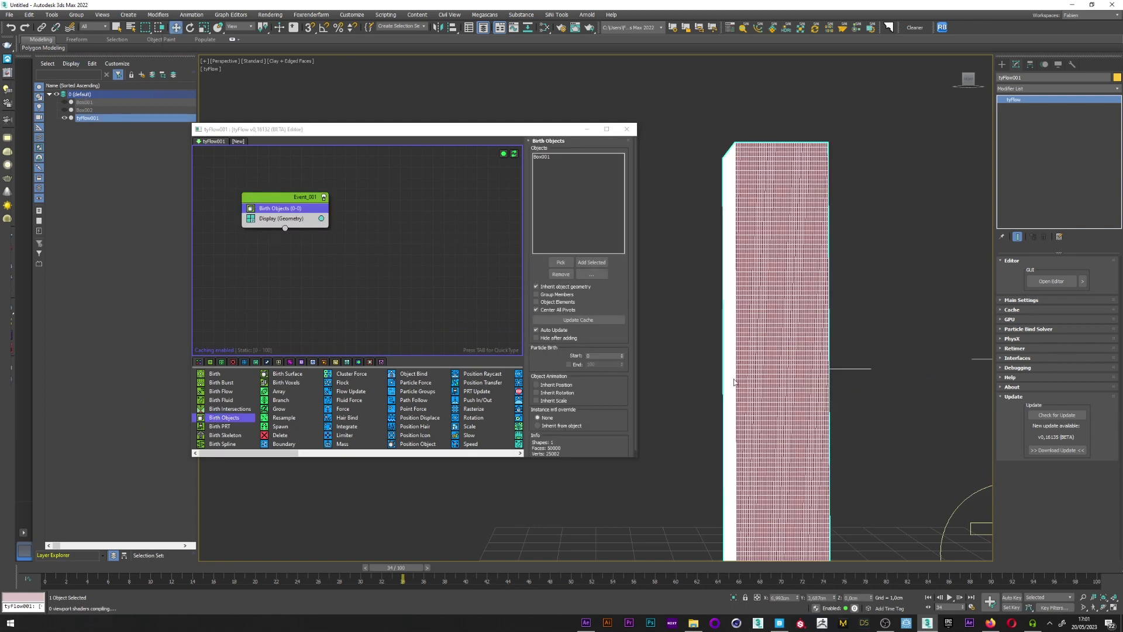
{"action": "middle_click_drag", "start_coordinate": [828, 381], "coordinate": [813, 348]}
{"action": "middle_click_drag", "start_coordinate": [695, 264], "coordinate": [691, 244]}
Add a Cloth Bind operator to the first event and set its bend stiffness to 0,5.
{"action": "key", "text": "Tab"}
{"action": "type", "text": "clo"}
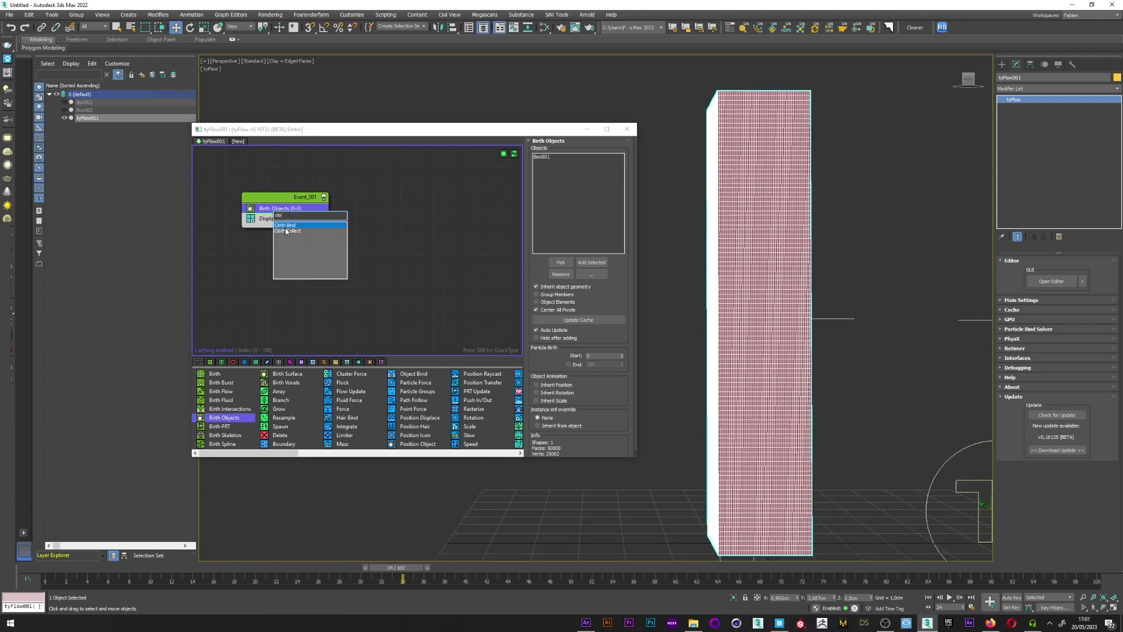
{"action": "left_click", "coordinate": [287, 225]}
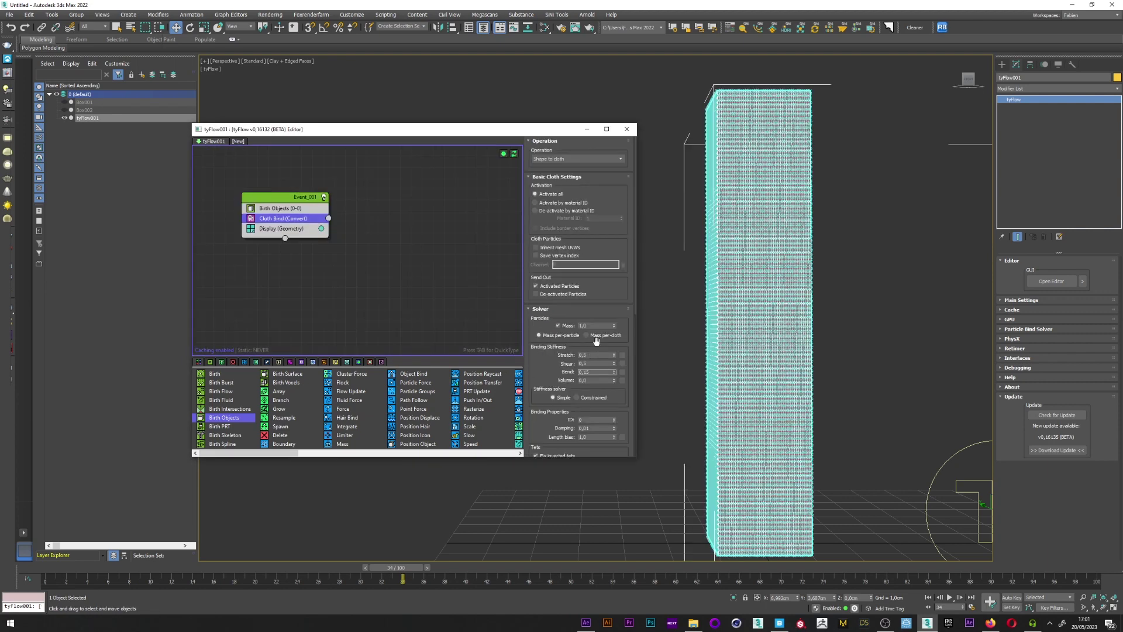
{"action": "left_click", "coordinate": [608, 370]}
{"action": "type", "text": "0,5"}
{"action": "key", "text": "Return"}
Add a Custom Properties operator after Cloth Bind in the first event.
{"action": "left_click", "coordinate": [274, 218]}
{"action": "key", "text": "Tab"}
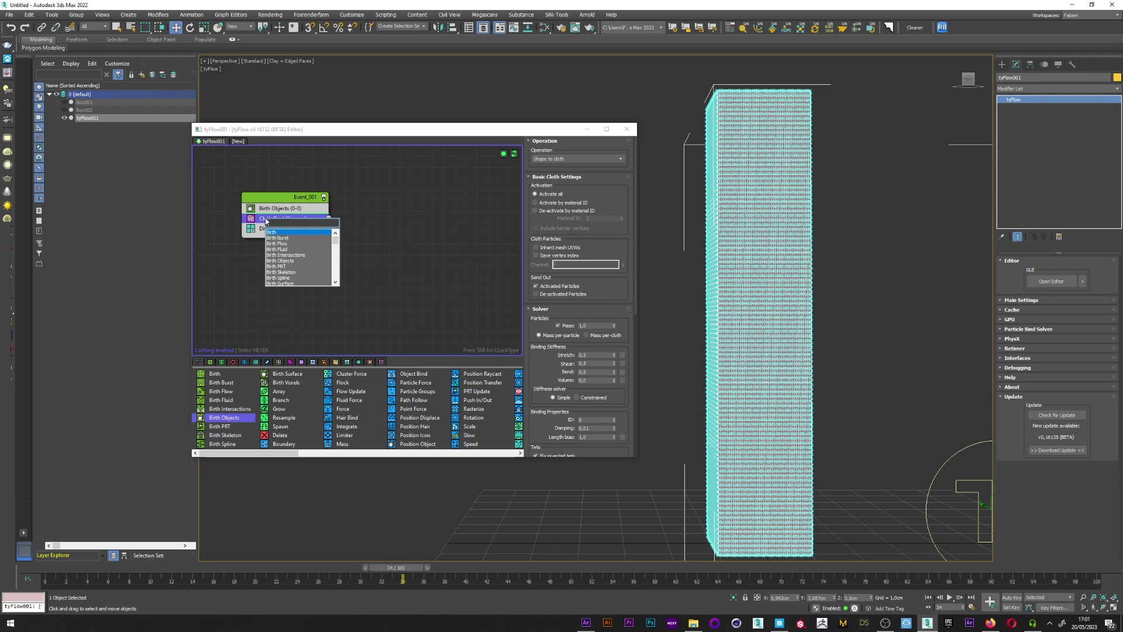
{"action": "type", "text": "cul"}
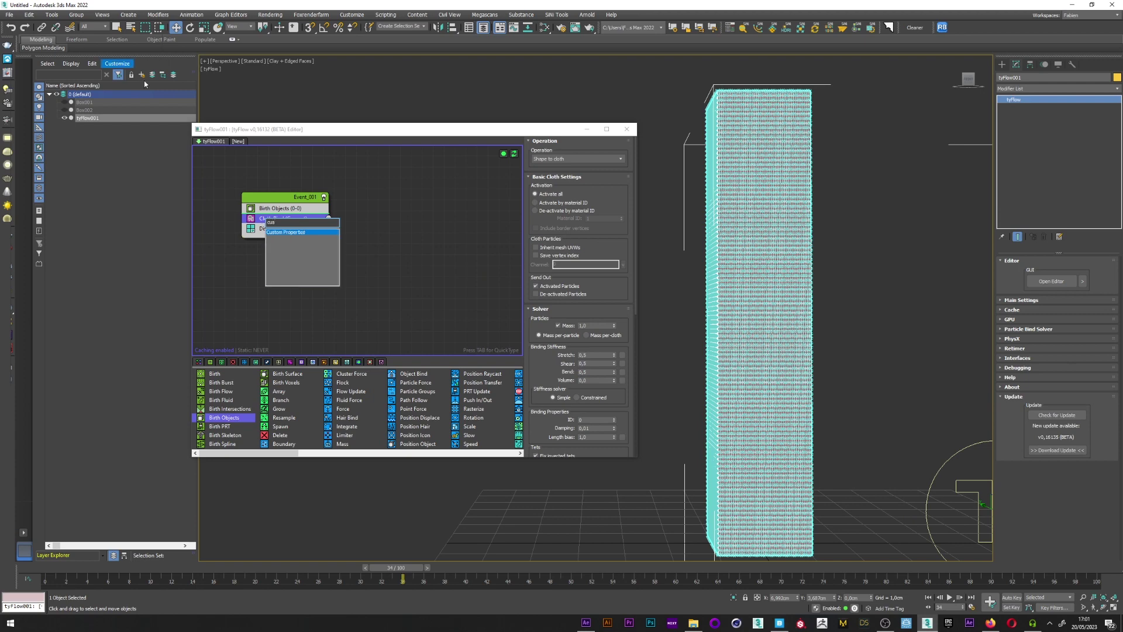
{"action": "key", "text": "Return"}
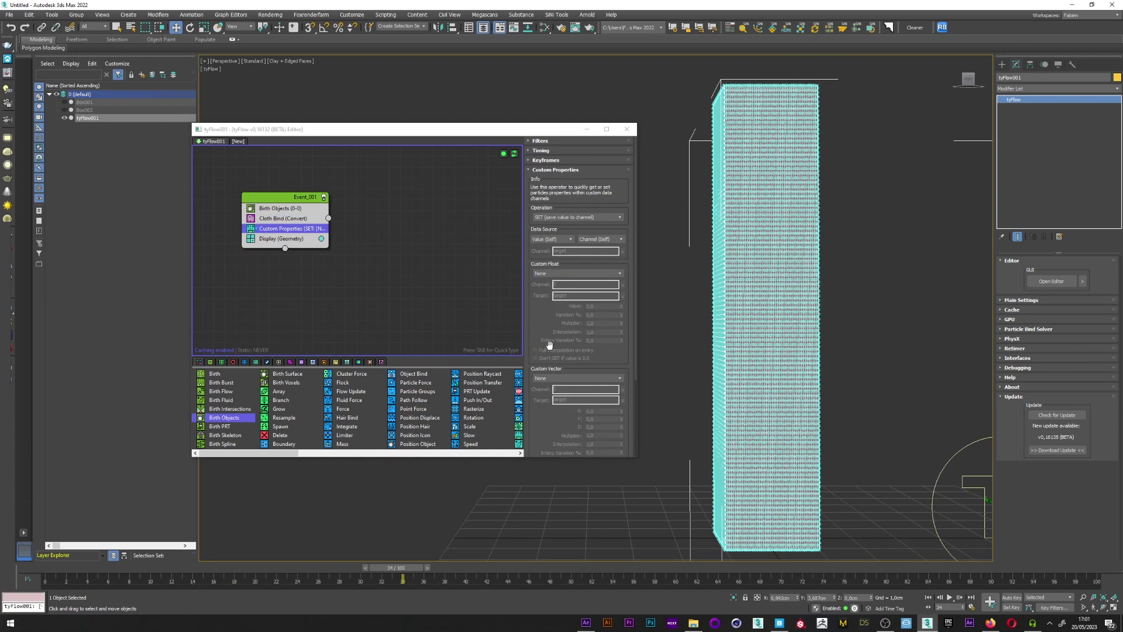
Set the Custom Properties operator's Custom TM to TM and name its channel "Save position".
{"action": "left_click_drag", "start_coordinate": [543, 336], "coordinate": [533, 180]}
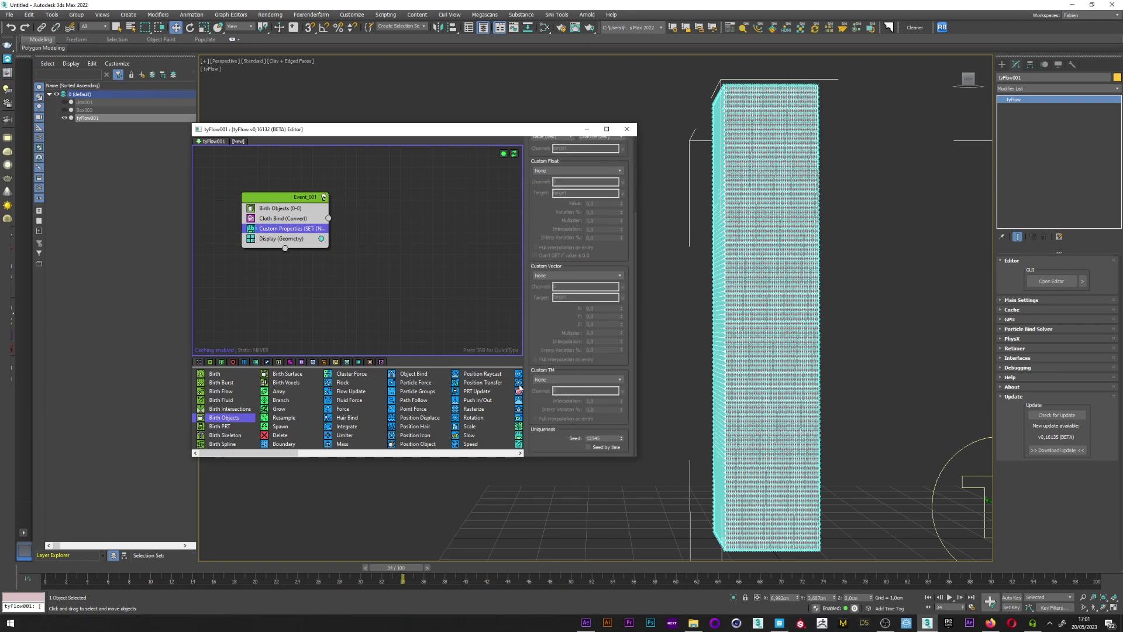
{"action": "left_click", "coordinate": [558, 380]}
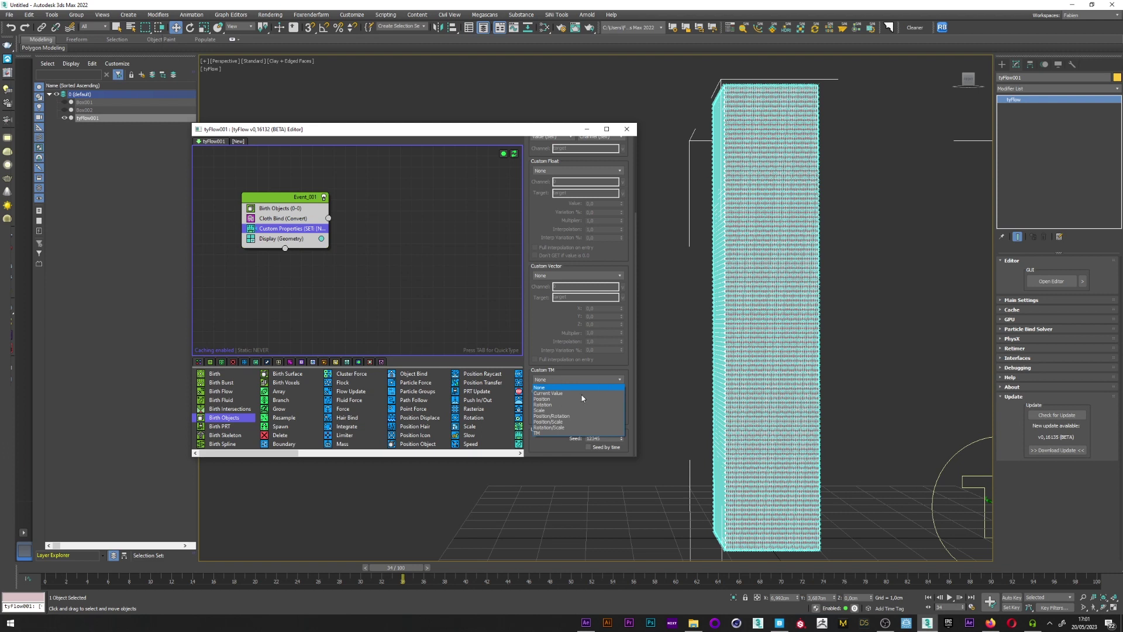
{"action": "left_click", "coordinate": [549, 434]}
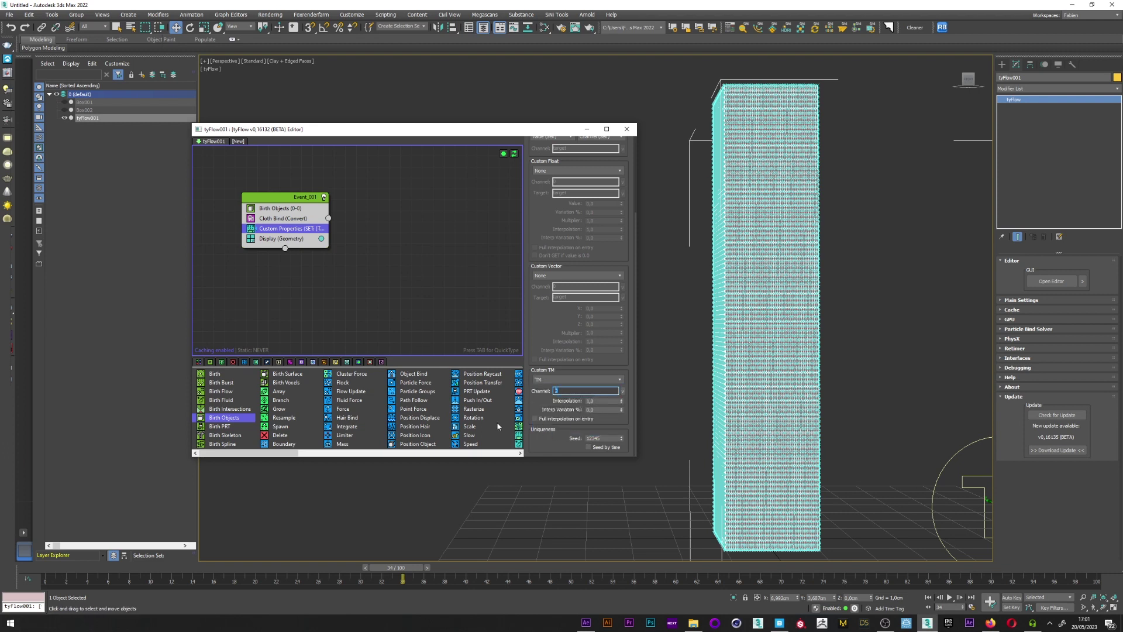
{"action": "type", "text": "Save position"}
{"action": "key", "text": "Return"}
Disable the Display operator in the first event.
{"action": "left_click", "coordinate": [247, 239]}
{"action": "mouse_move", "coordinate": [306, 246]}
{"action": "middle_mouse_down"}
{"action": "mouse_move", "coordinate": [266, 251]}
{"action": "mouse_move", "coordinate": [306, 256]}
{"action": "middle_mouse_up"}
{"action": "scroll", "coordinate": [284, 252], "scroll_direction": "down", "scroll_amount": 1}
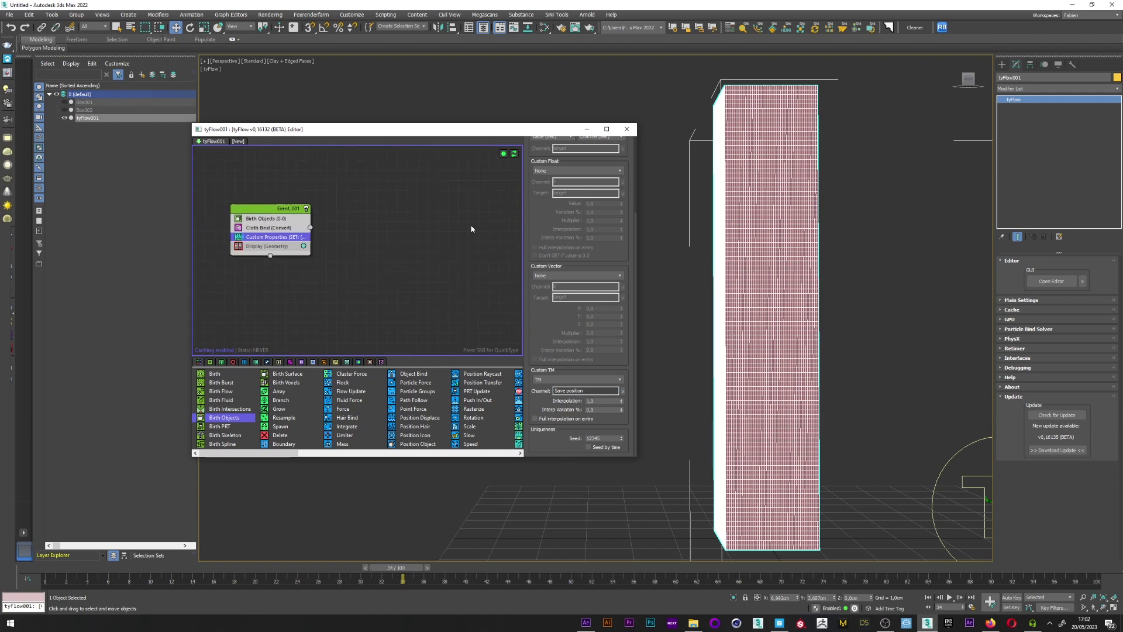
Add a Surface Test operator before Display in the first event and use Box002 as its test object.
{"action": "left_click", "coordinate": [256, 246]}
{"action": "key", "text": "Tab"}
{"action": "type", "text": "sur"}
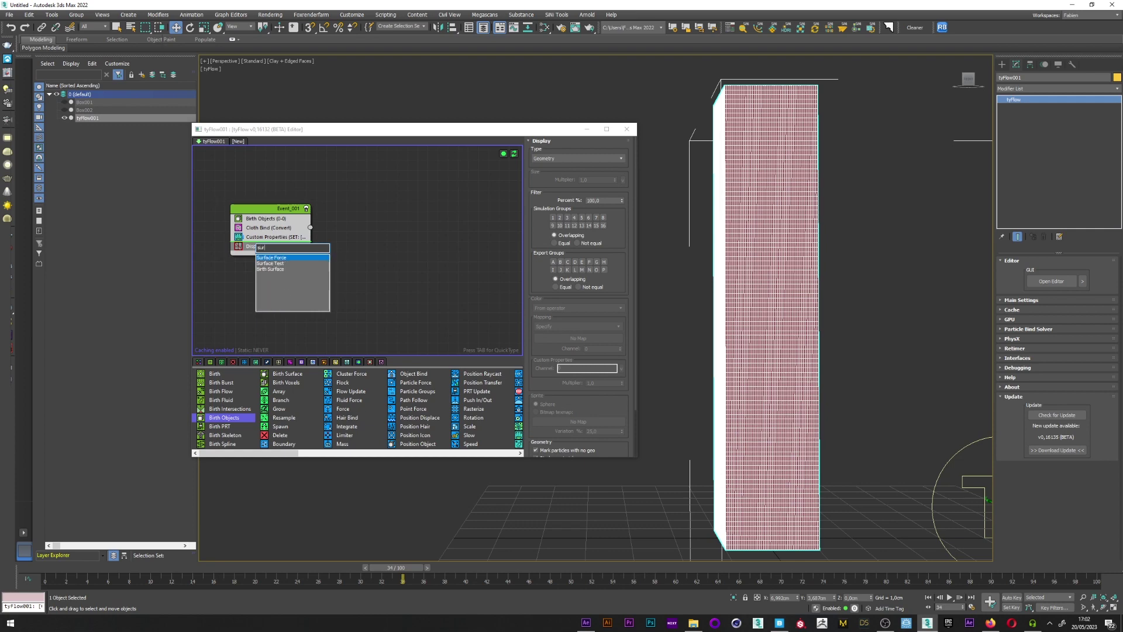
{"action": "left_click", "coordinate": [274, 264]}
{"action": "left_click", "coordinate": [560, 253]}
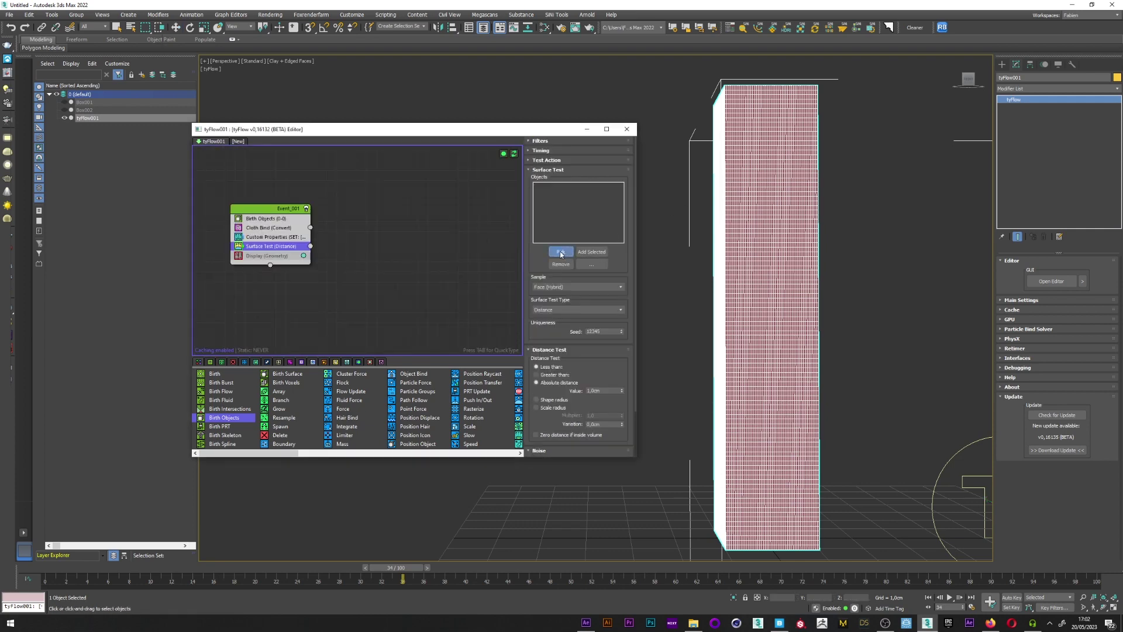
{"action": "left_click", "coordinate": [88, 110]}
Create a second event from a copy of the Display operator, enable that Display, and connect the Surface Test output to the event.
{"action": "left_click_drag", "start_coordinate": [289, 254], "coordinate": [367, 263], "text": "shift"}
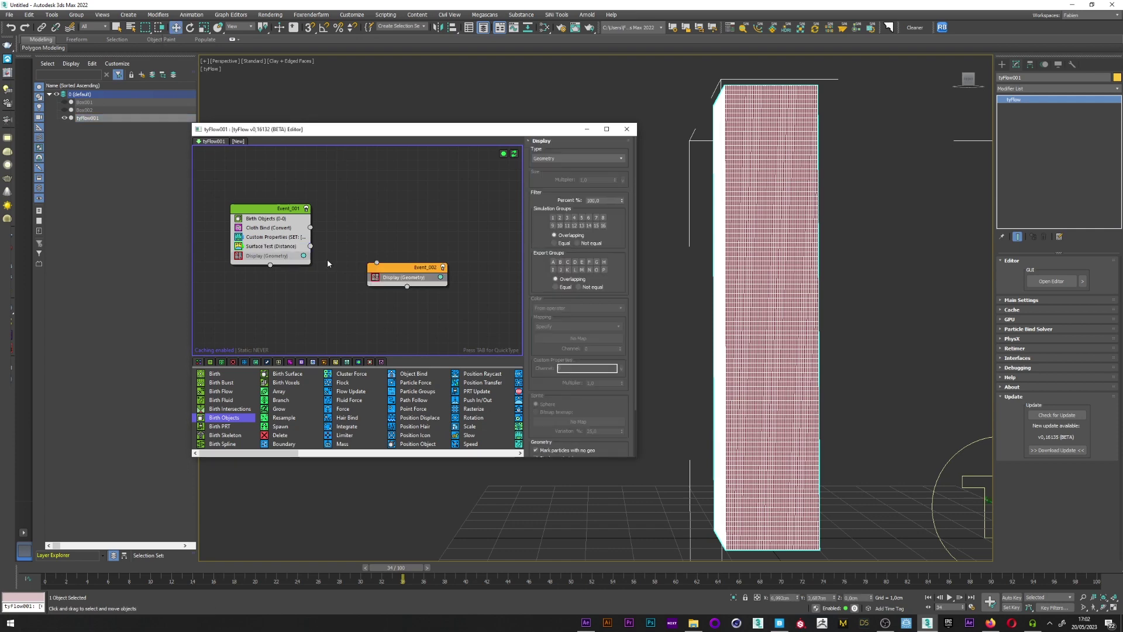
{"action": "left_click", "coordinate": [386, 277]}
{"action": "left_click", "coordinate": [275, 246]}
{"action": "left_click_drag", "start_coordinate": [311, 246], "coordinate": [378, 263]}
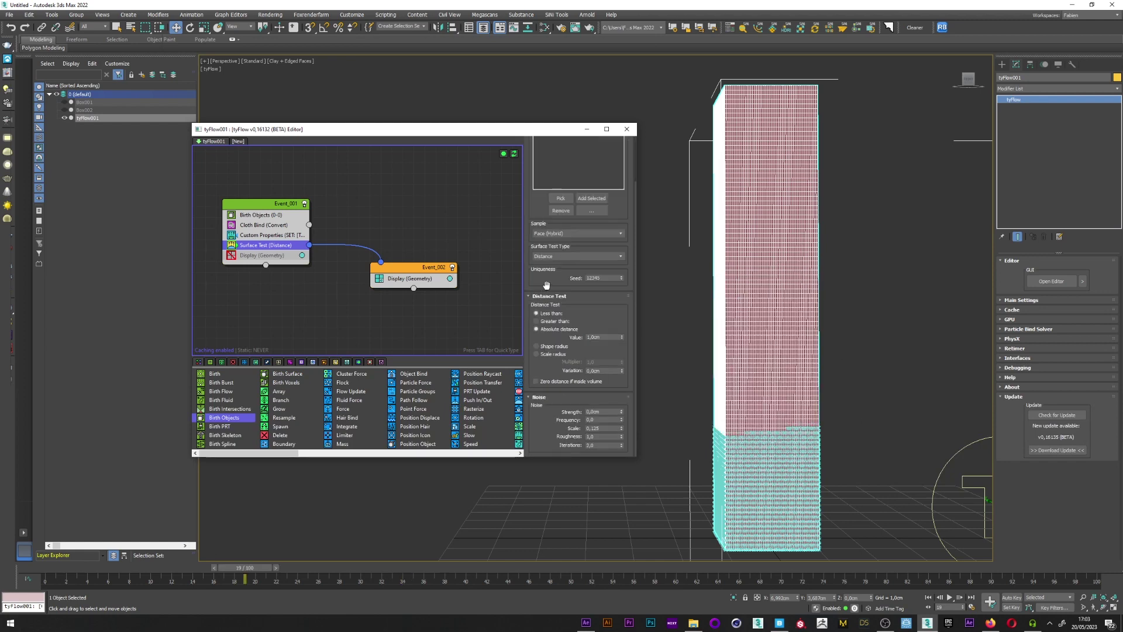
Set the Surface Test operator's test type to Volume (Inside).
{"action": "left_click", "coordinate": [550, 257]}
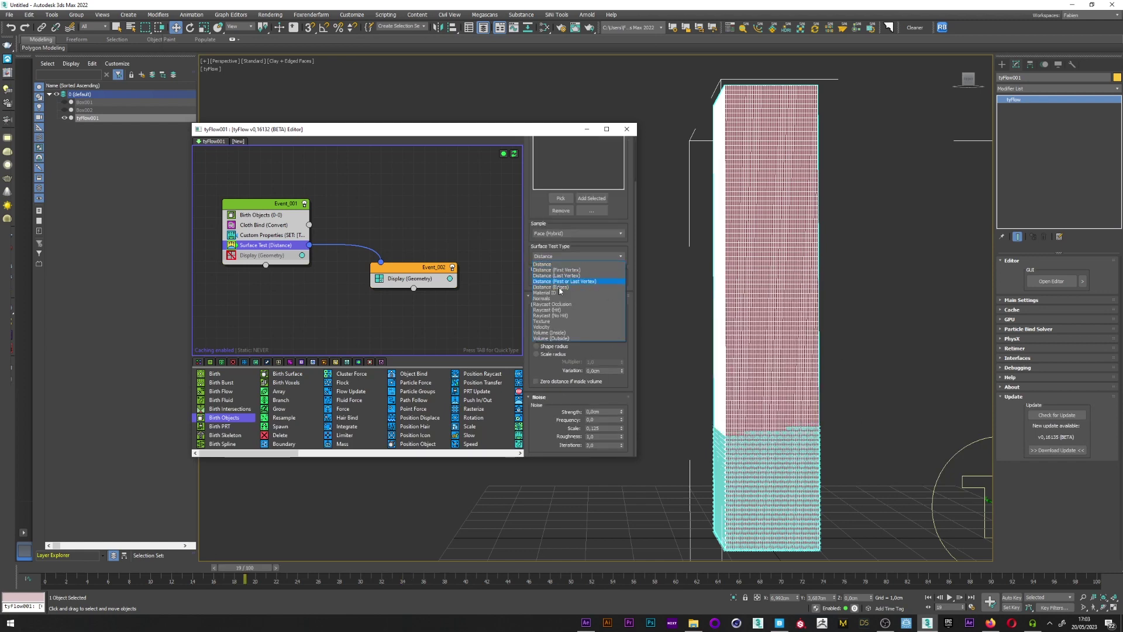
{"action": "left_click", "coordinate": [554, 333]}
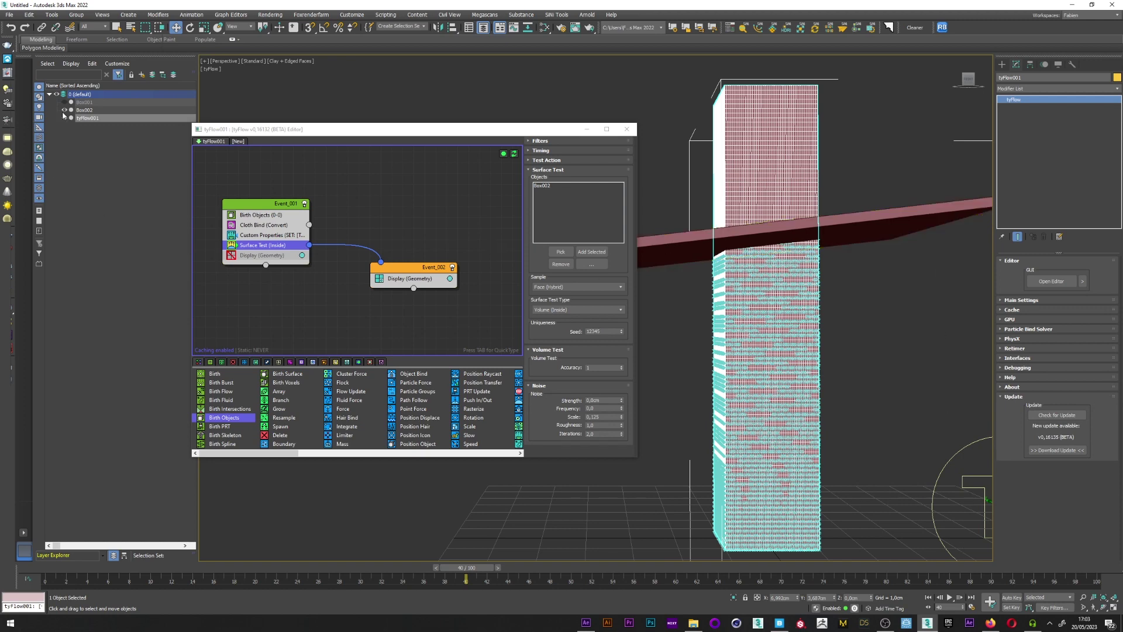
Give the Box002 slab 5 length, 5 width and 5 height segments.
{"action": "left_click", "coordinate": [82, 110]}
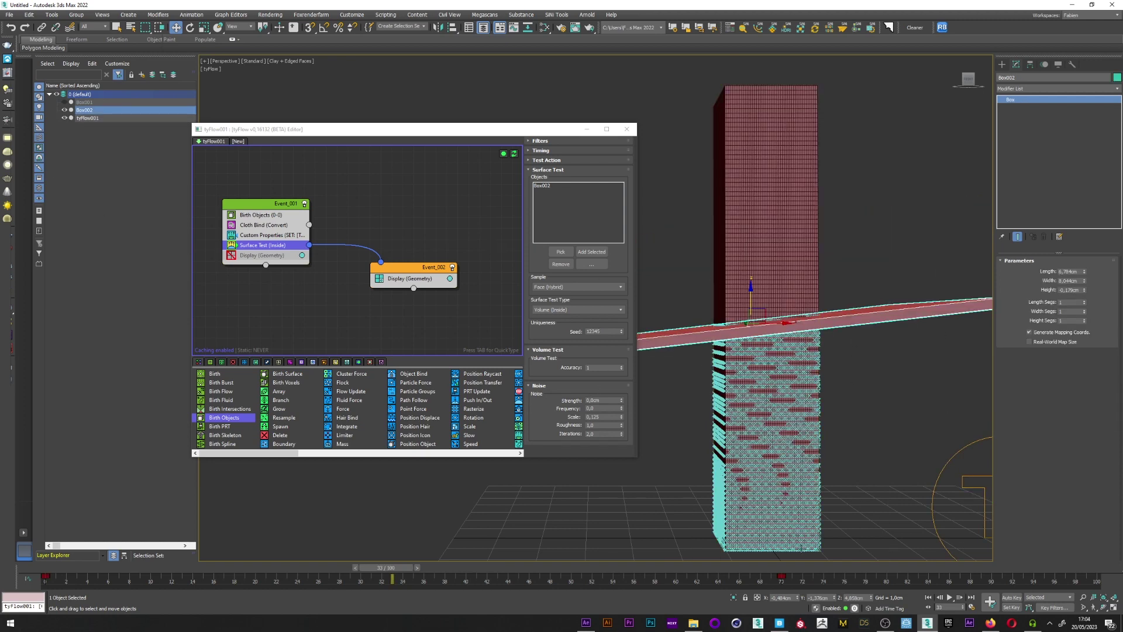
{"action": "double_click", "coordinate": [1071, 302]}
{"action": "type", "text": "5"}
{"action": "key", "text": "Tab"}
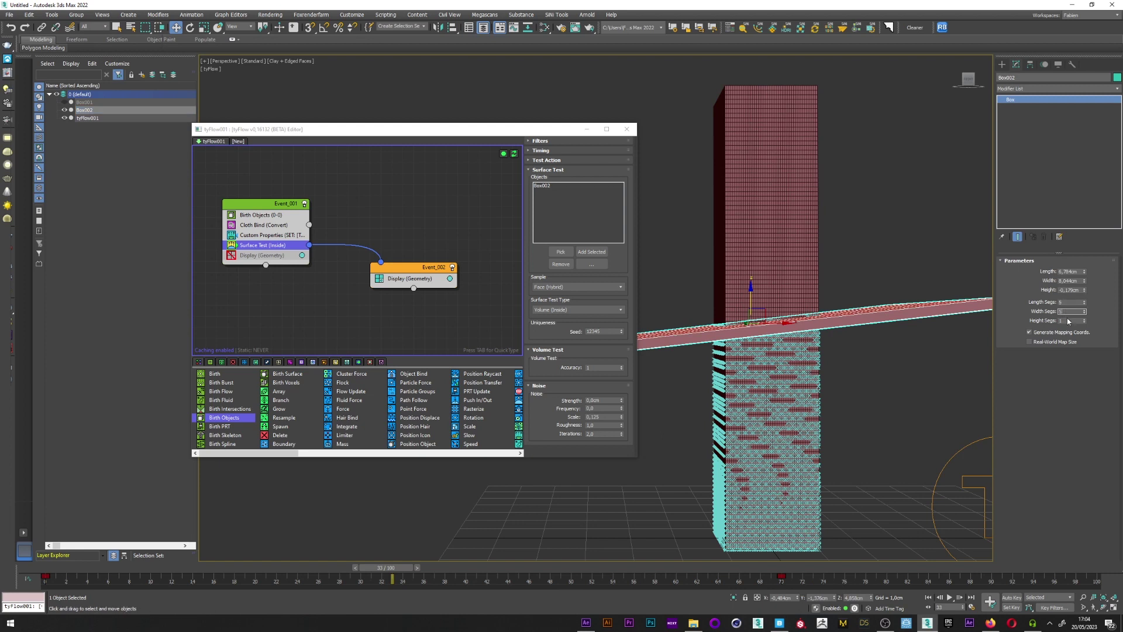
{"action": "type", "text": "5"}
{"action": "key", "text": "Tab"}
{"action": "type", "text": "5"}
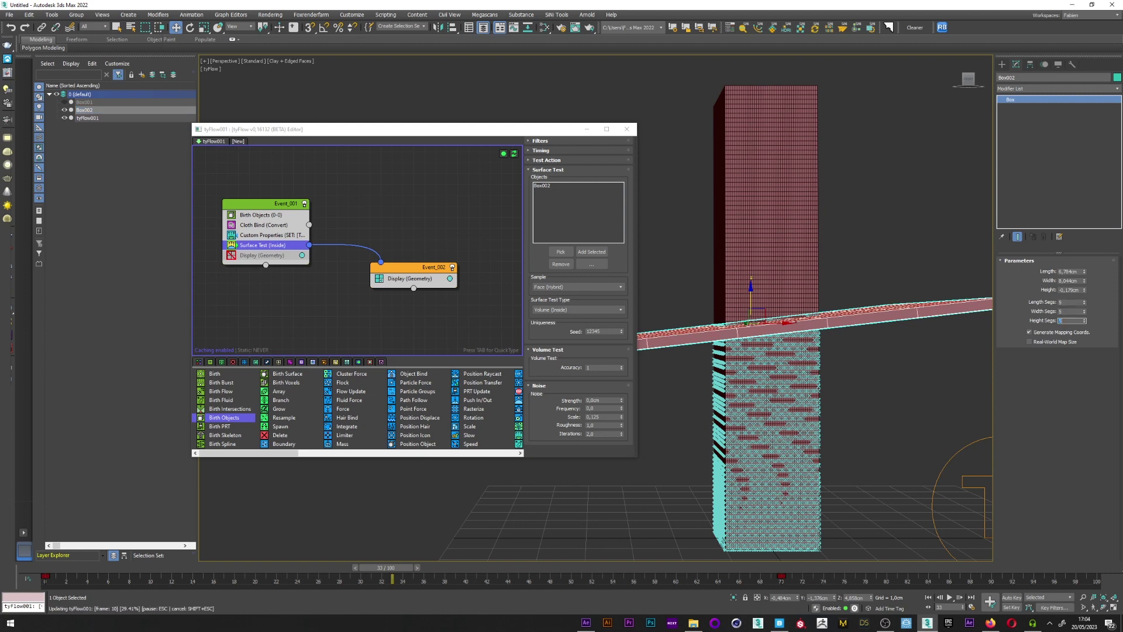
{"action": "key", "text": "Return"}
Set the height of Box002 to 1 cm, preview its pass along the timeline, and hide the slab.
{"action": "left_click", "coordinate": [1071, 290]}
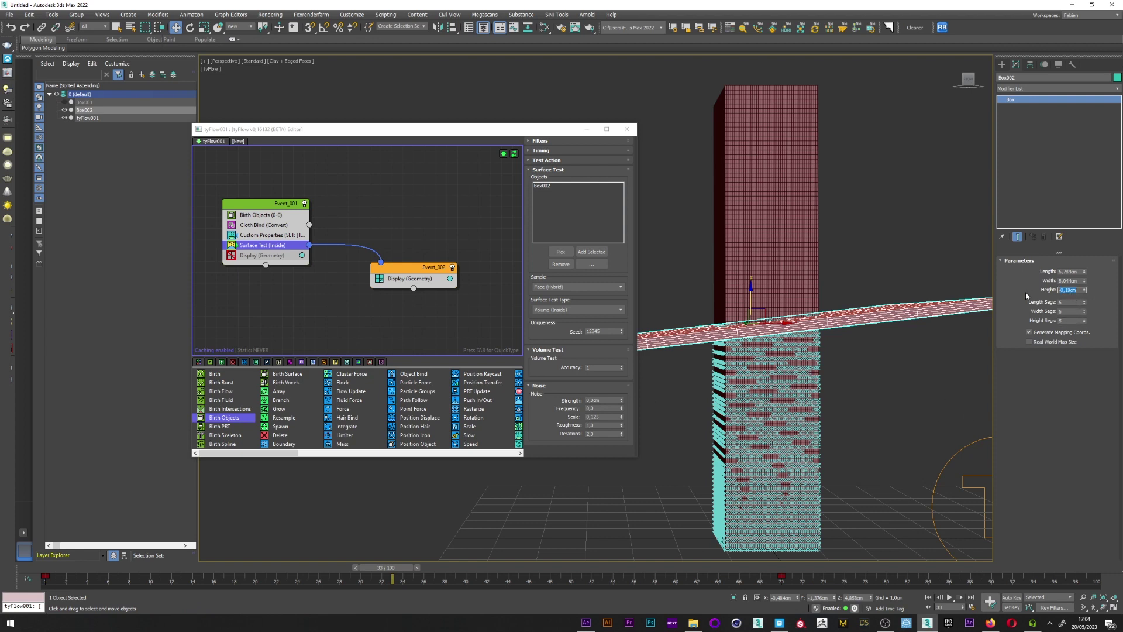
{"action": "type", "text": "1,0cm"}
{"action": "key", "text": "Return"}
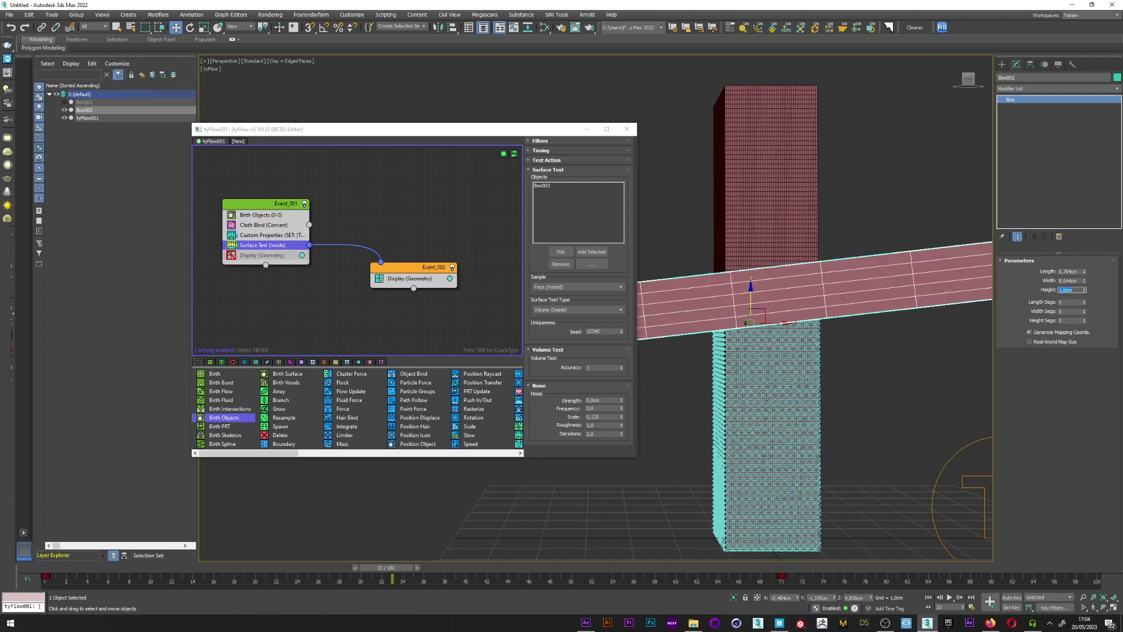
{"action": "left_click_drag", "start_coordinate": [58, 568], "coordinate": [505, 511]}
{"action": "key", "text": "w"}
{"action": "left_click", "coordinate": [65, 110]}
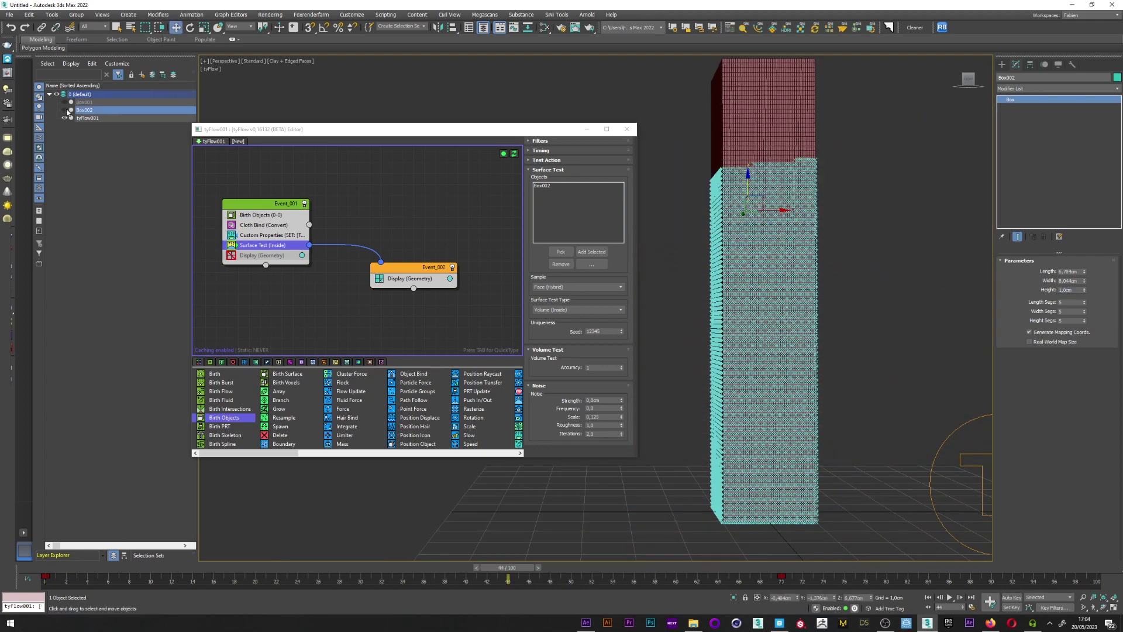
Add noise strength to the Surface Test with a noise frequency of 1, and preview the activation edge along the timeline.
{"action": "left_click", "coordinate": [541, 420]}
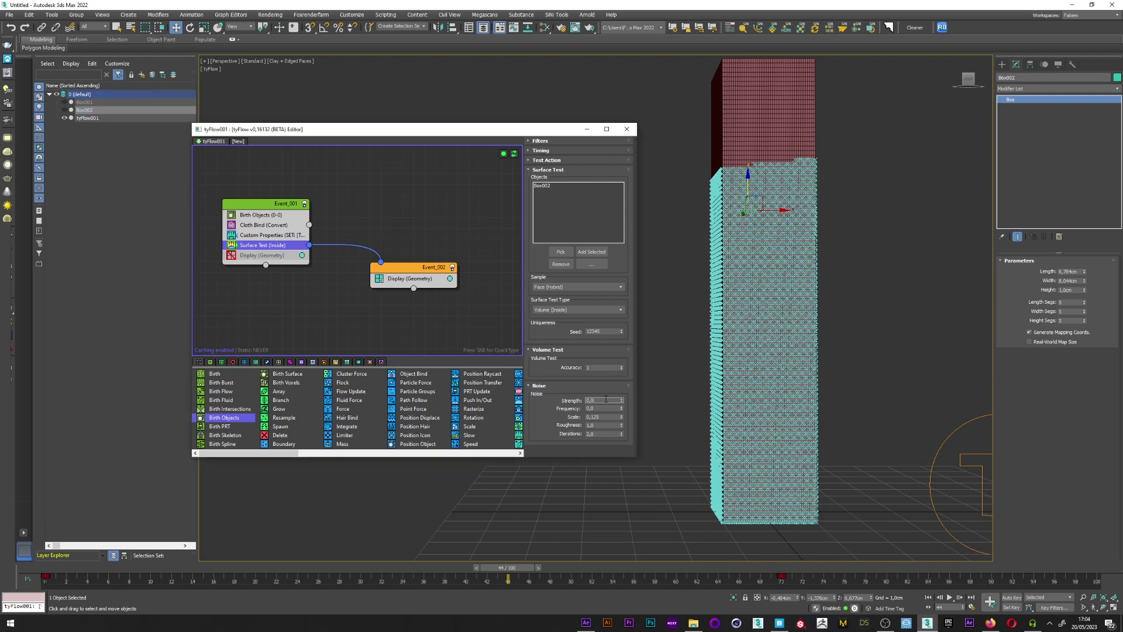
{"action": "key", "text": "Return"}
{"action": "left_click", "coordinate": [599, 409]}
{"action": "type", "text": "1"}
{"action": "key", "text": "Return"}
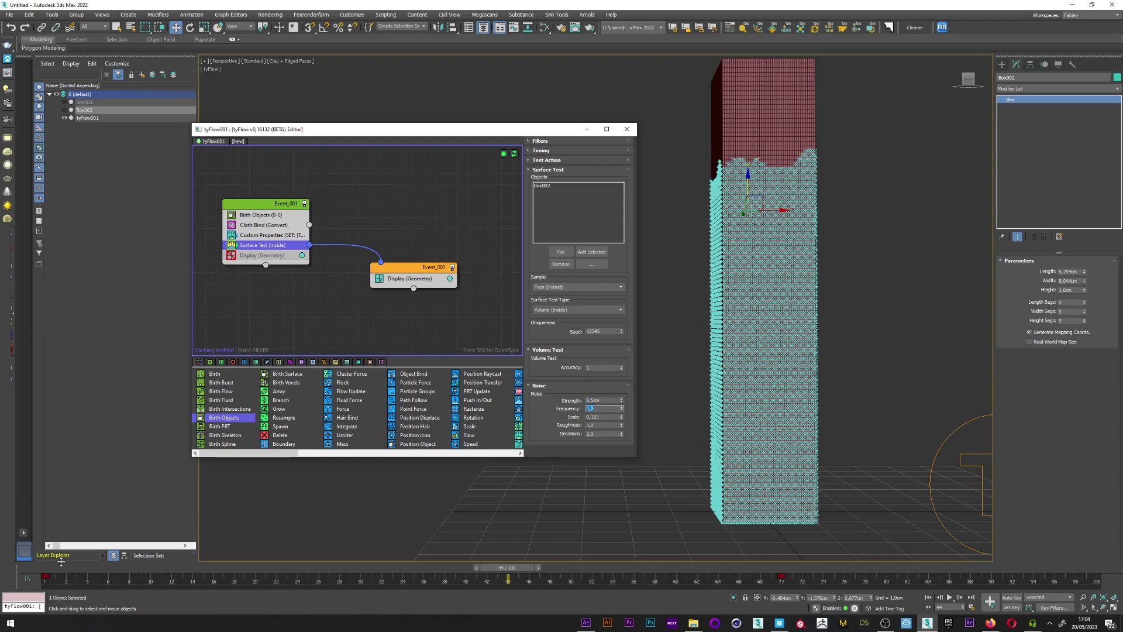
{"action": "left_click_drag", "start_coordinate": [60, 563], "coordinate": [427, 544]}
Add a Force operator after Display in Event_002 and disable that event's Display operator.
{"action": "middle_click_drag", "start_coordinate": [375, 313], "coordinate": [350, 289]}
{"action": "left_click", "coordinate": [385, 255]}
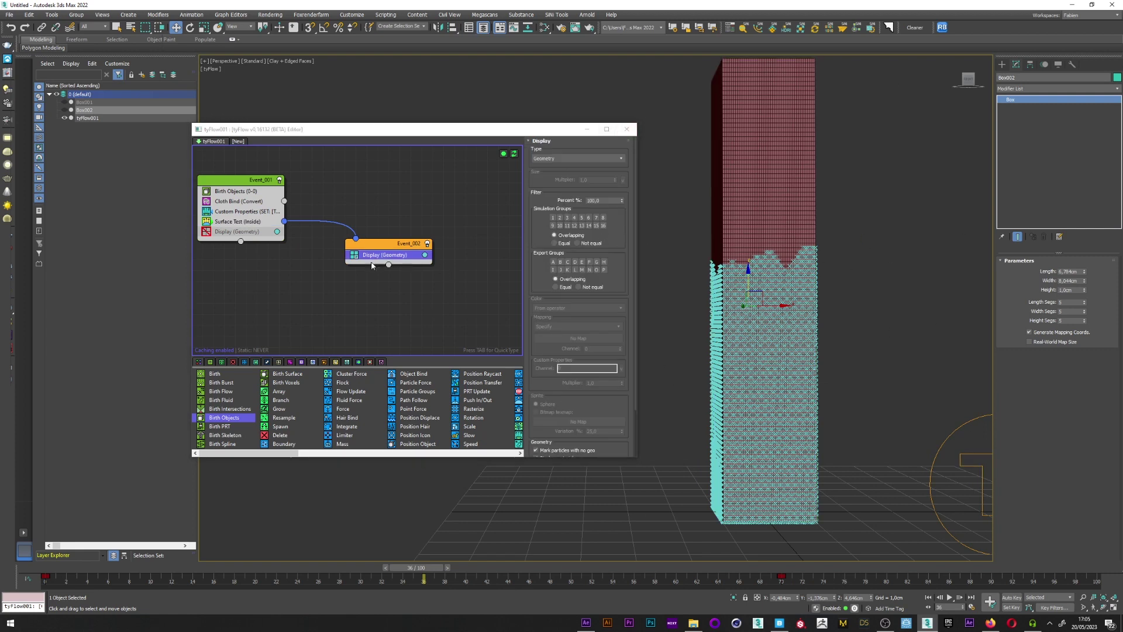
{"action": "left_click", "coordinate": [362, 253]}
{"action": "key", "text": "Tab"}
{"action": "type", "text": "for"}
{"action": "left_click", "coordinate": [378, 272]}
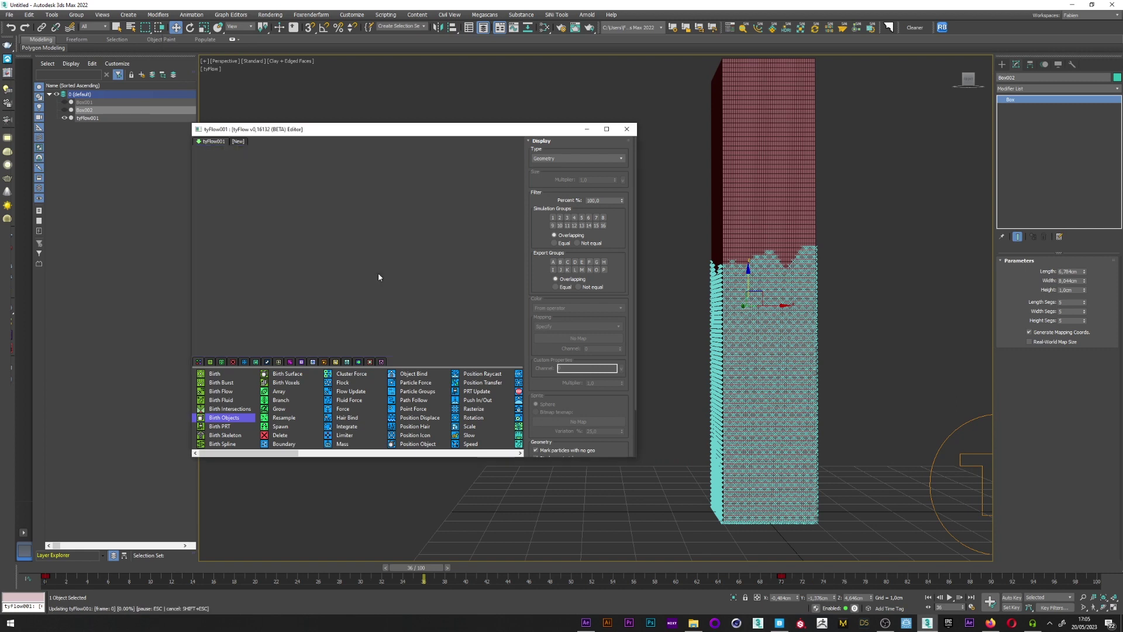
{"action": "left_click", "coordinate": [357, 255]}
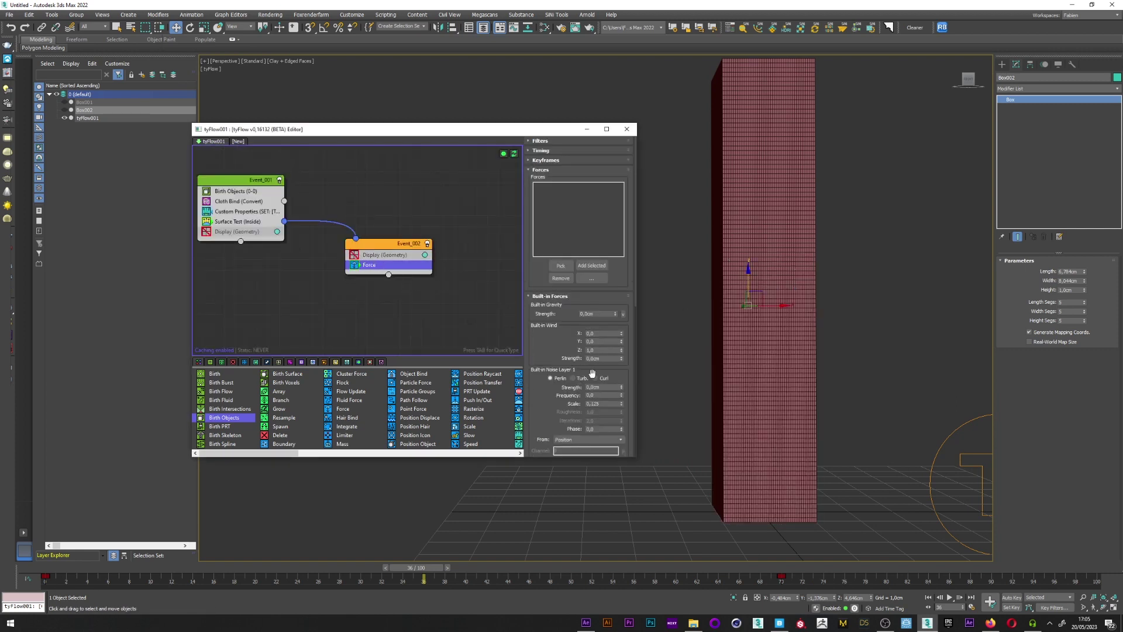
Set the Force operator's first noise layer to Turb. with a strength of 0.2 cm and preview the cloth motion.
{"action": "left_click_drag", "start_coordinate": [544, 389], "coordinate": [544, 367]}
{"action": "left_click", "coordinate": [572, 355]}
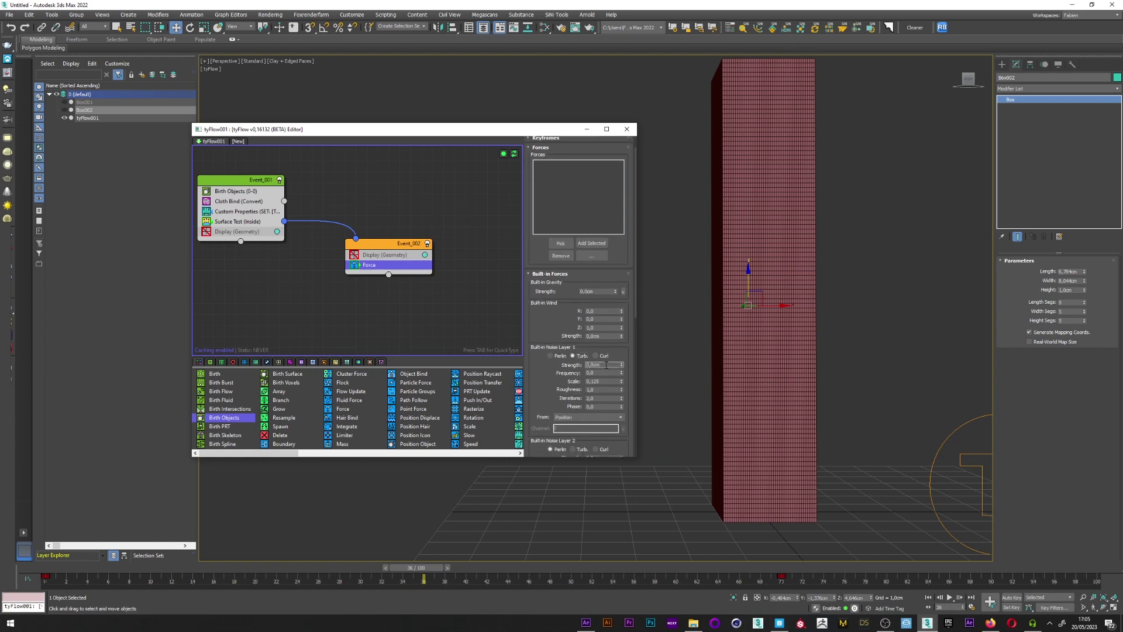
{"action": "key", "text": "Return"}
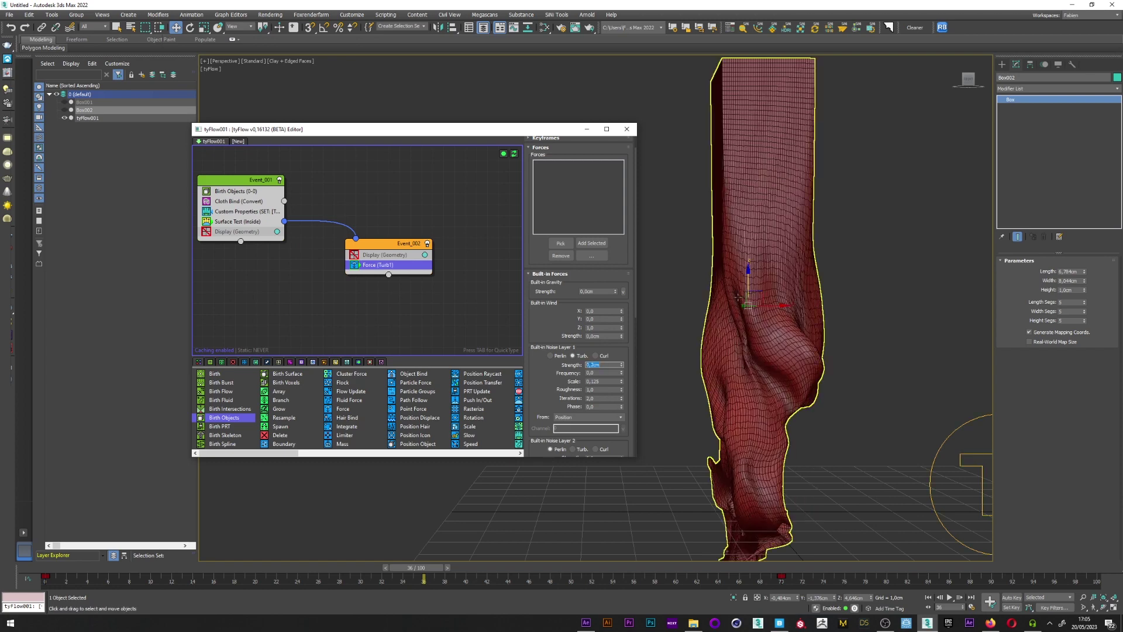
{"action": "left_click", "coordinate": [719, 375]}
{"action": "left_click", "coordinate": [332, 546]}
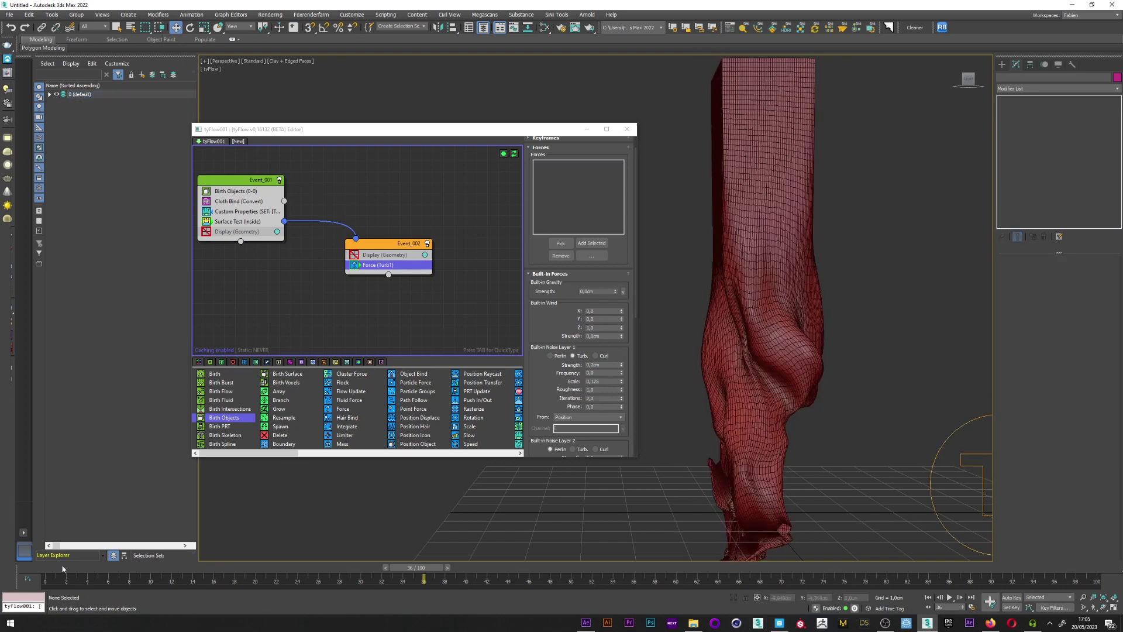
{"action": "left_click_drag", "start_coordinate": [59, 570], "coordinate": [262, 570]}
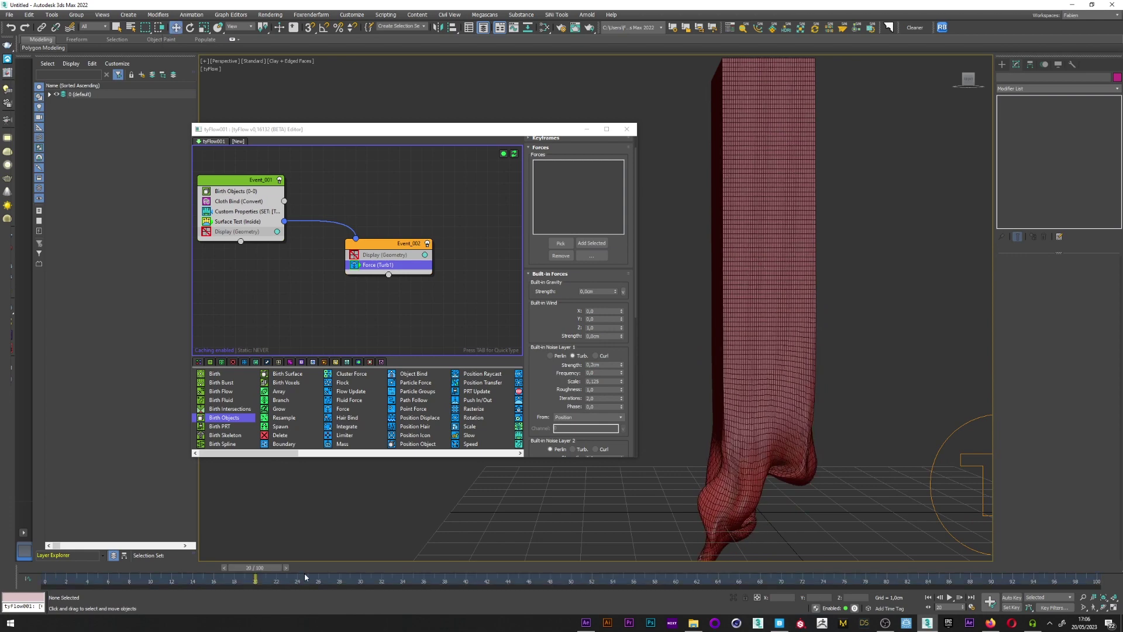
Add an Object Bind operator before Surface Test in Event_001 and pick Box001 as its bind object.
{"action": "left_click", "coordinate": [225, 222]}
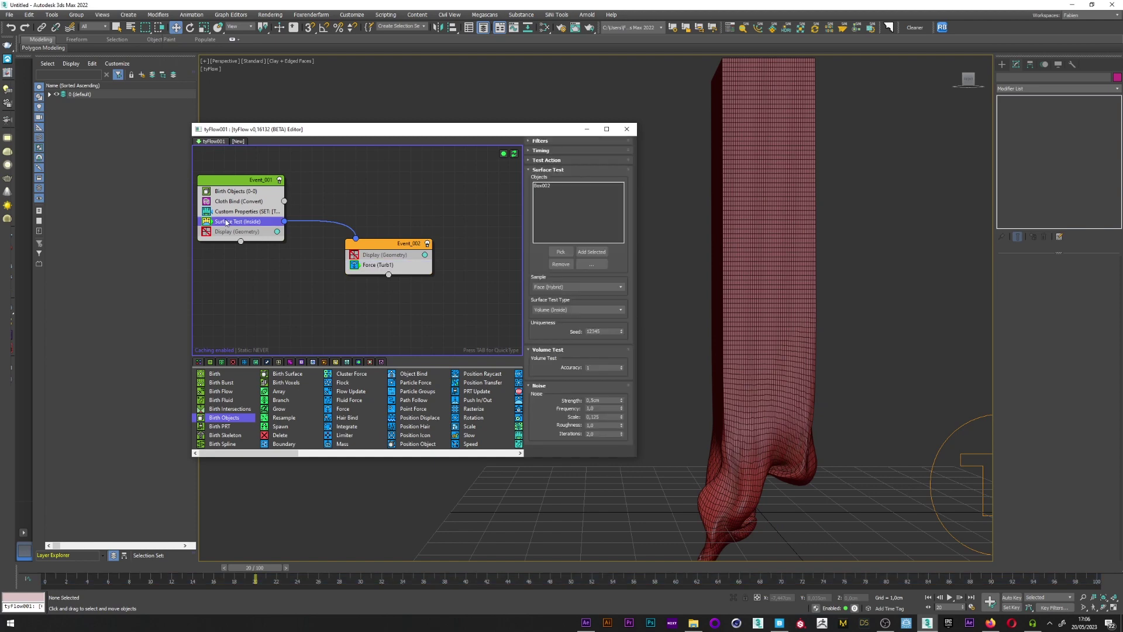
{"action": "left_click", "coordinate": [227, 222]}
{"action": "type", "text": "obj"}
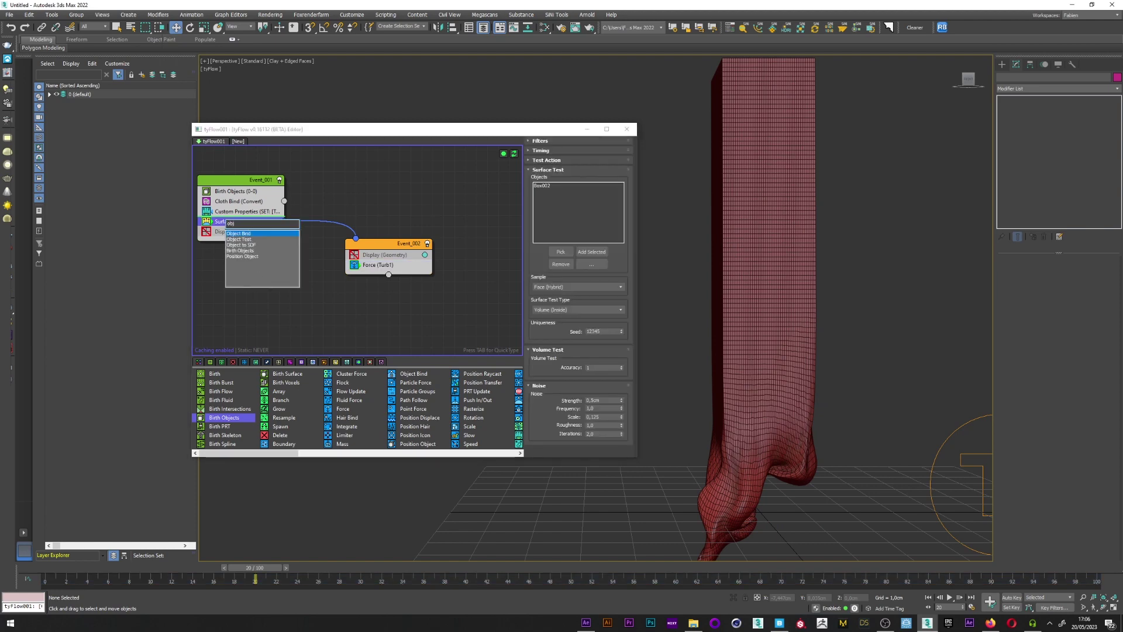
{"action": "left_click", "coordinate": [253, 234]}
{"action": "left_click", "coordinate": [560, 297]}
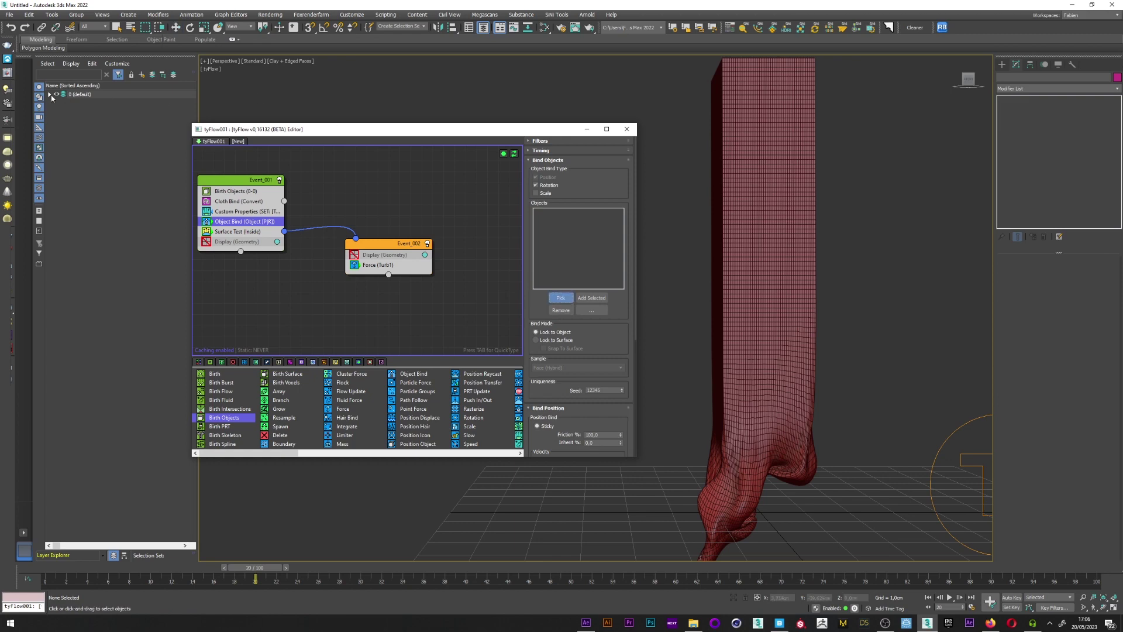
{"action": "left_click", "coordinate": [49, 94]}
{"action": "left_click", "coordinate": [84, 103]}
Preview the bound cloth along the timeline and set the Object Bind operator's position friction to 20%.
{"action": "left_click_drag", "start_coordinate": [251, 568], "coordinate": [558, 535]}
{"action": "middle_click_drag", "start_coordinate": [918, 236], "coordinate": [900, 309]}
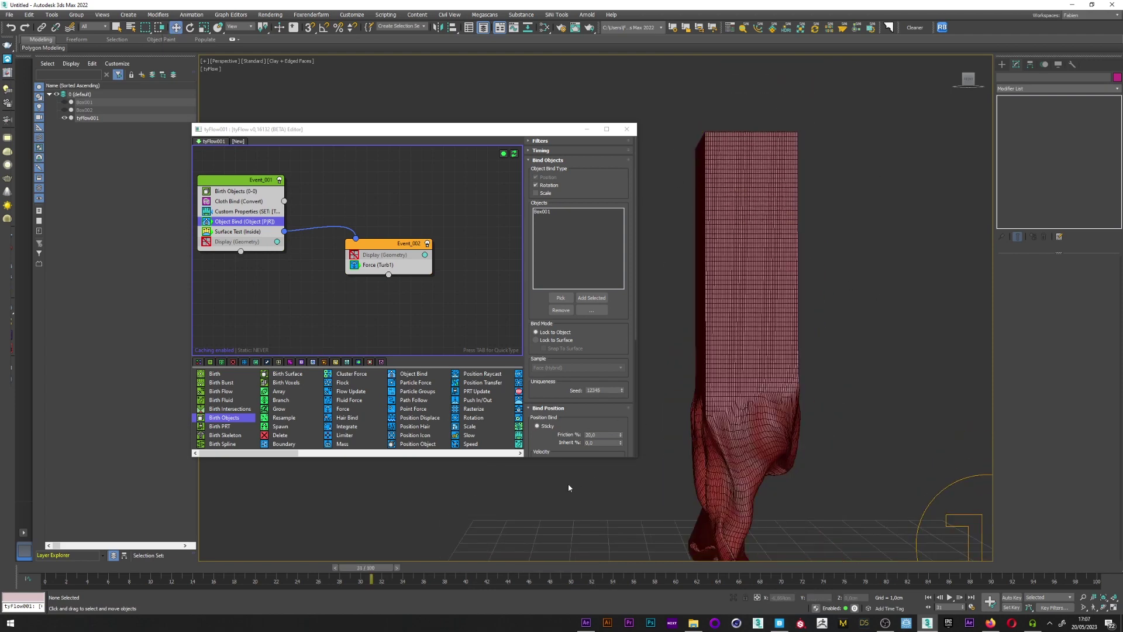
{"action": "middle_click_drag", "start_coordinate": [767, 364], "coordinate": [773, 348]}
{"action": "scroll", "coordinate": [774, 328], "scroll_direction": "down", "scroll_amount": 1}
{"action": "mouse_move", "coordinate": [383, 566]}
{"action": "left_mouse_down"}
{"action": "mouse_move", "coordinate": [294, 566]}
{"action": "mouse_move", "coordinate": [603, 566]}
{"action": "mouse_move", "coordinate": [391, 566]}
{"action": "left_mouse_up"}
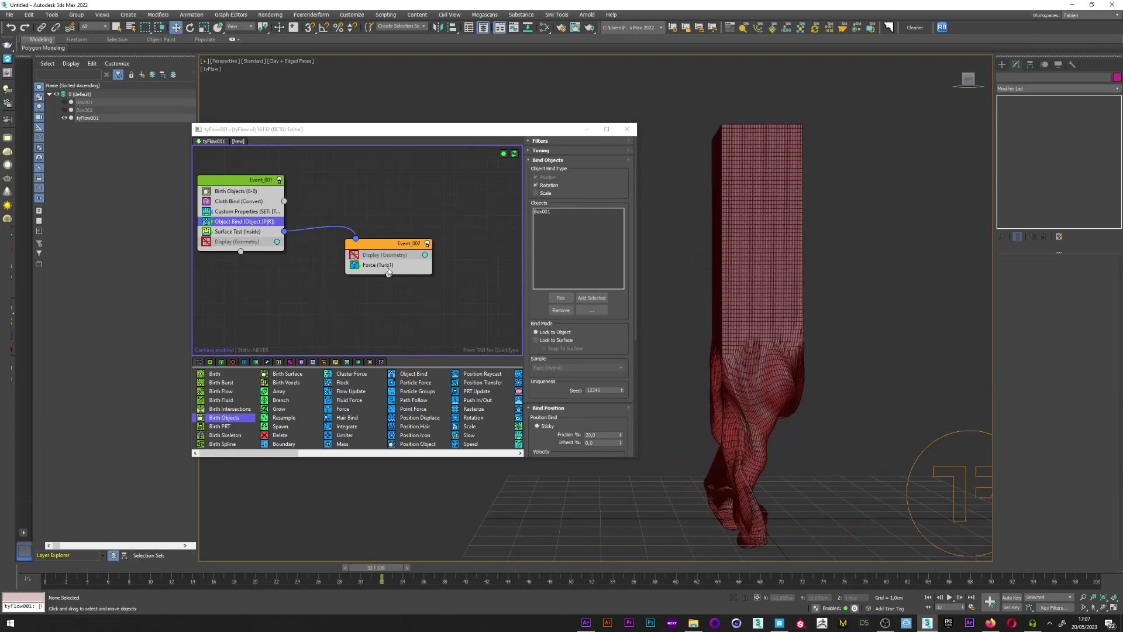
Add a Modify Bindings operator after Force in Event_002.
{"action": "left_click", "coordinate": [388, 266]}
{"action": "key", "text": "Tab"}
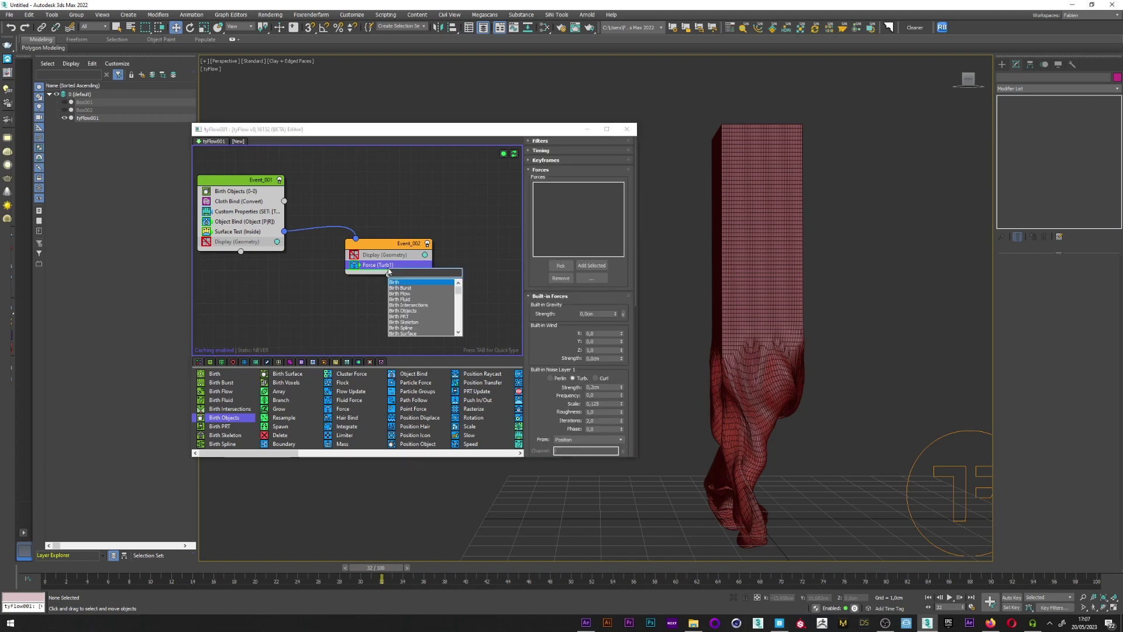
{"action": "type", "text": "mod"}
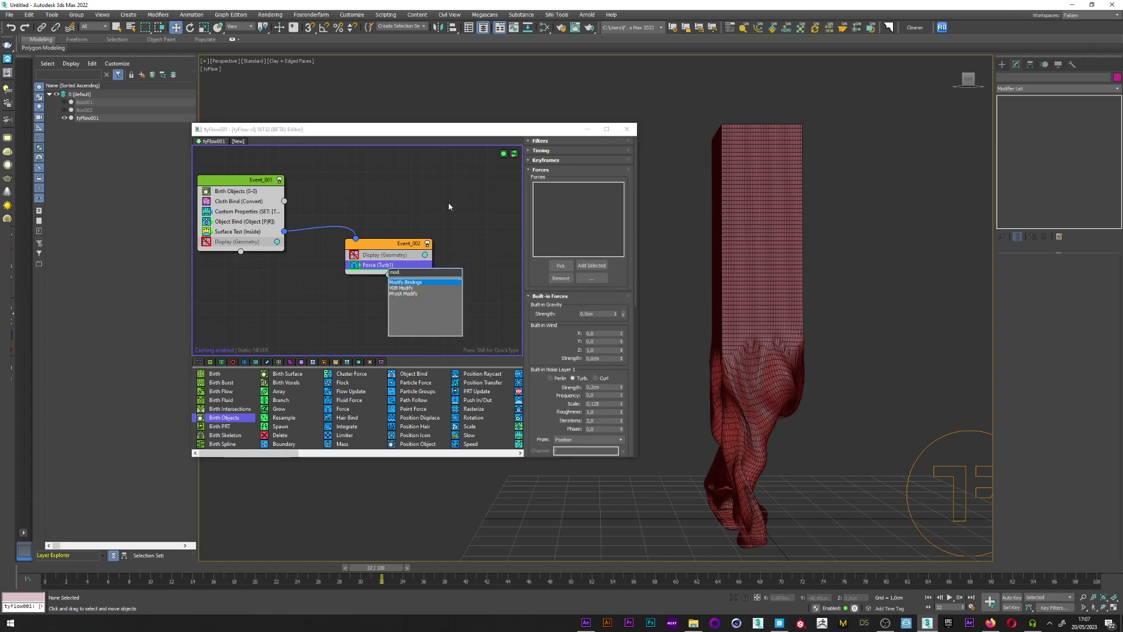
{"action": "left_click", "coordinate": [429, 283]}
Set the Modify Bindings cloth inflation to 0.25 cm and preview the inflated cloth along the timeline.
{"action": "scroll", "coordinate": [562, 308], "scroll_direction": "down", "scroll_amount": 6}
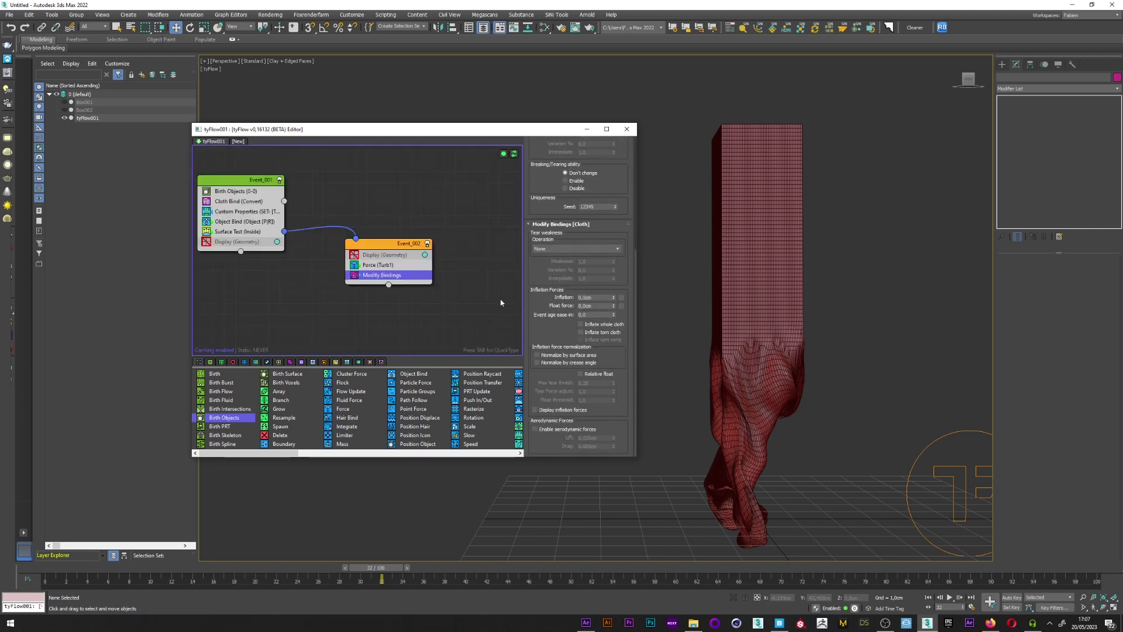
{"action": "double_click", "coordinate": [603, 298]}
{"action": "type", "text": "0,25"}
{"action": "key", "text": "Return"}
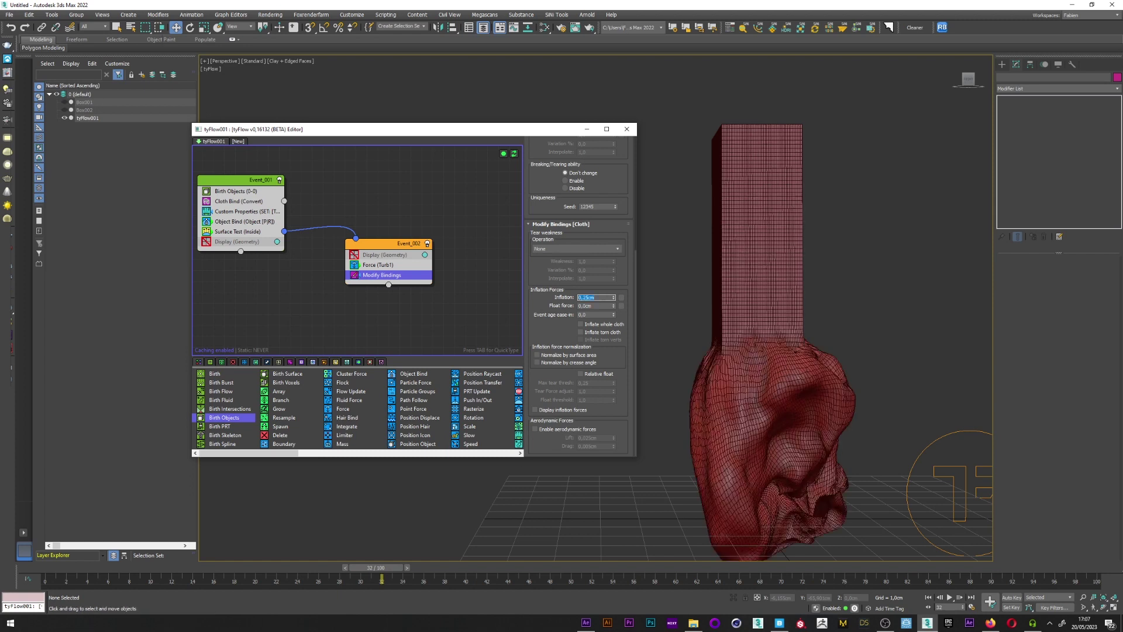
{"action": "left_click_drag", "start_coordinate": [376, 567], "coordinate": [419, 567]}
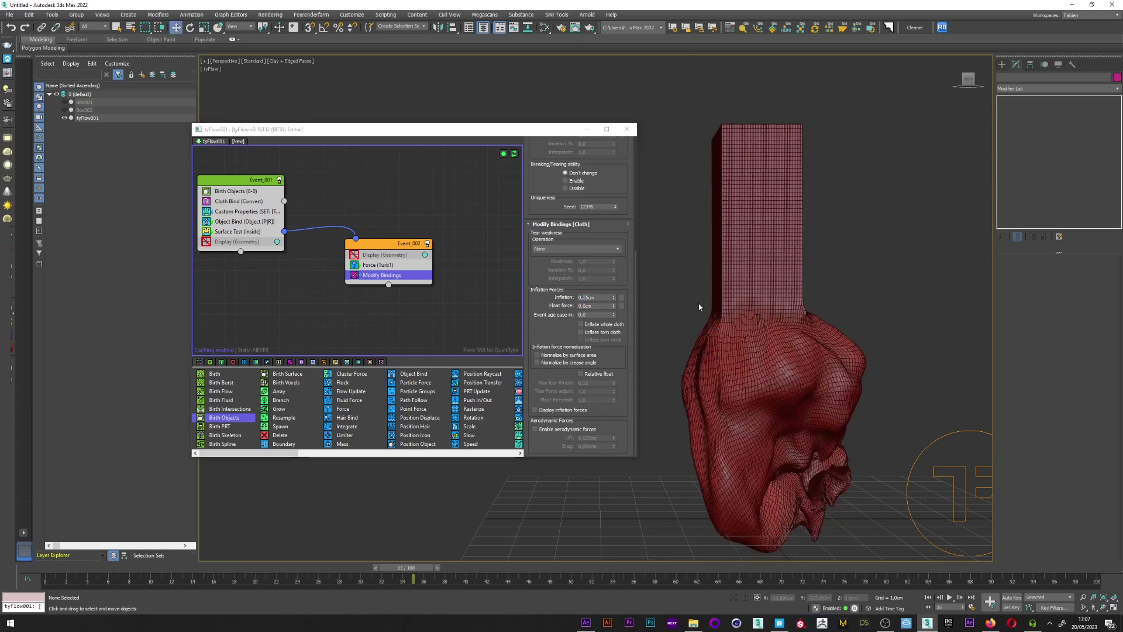
Set the Modify Bindings length operation to Multiply Current, enable Bend with a value of 1.5, and preview the simulation.
{"action": "scroll", "coordinate": [574, 266], "scroll_direction": "up", "scroll_amount": 3}
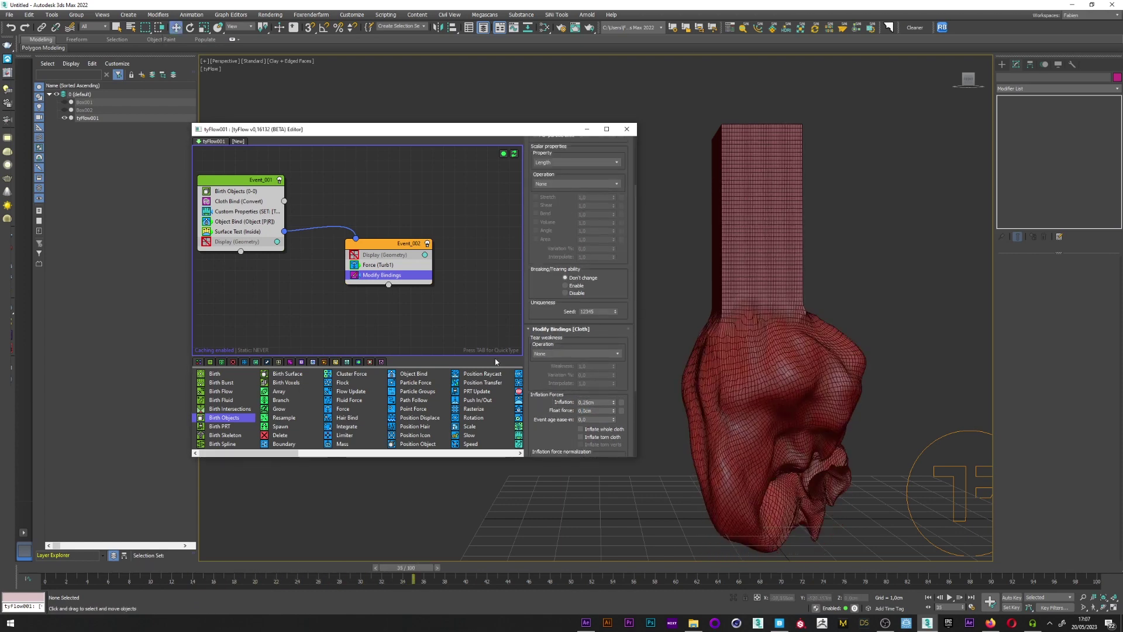
{"action": "scroll", "coordinate": [574, 345], "scroll_direction": "up", "scroll_amount": 3}
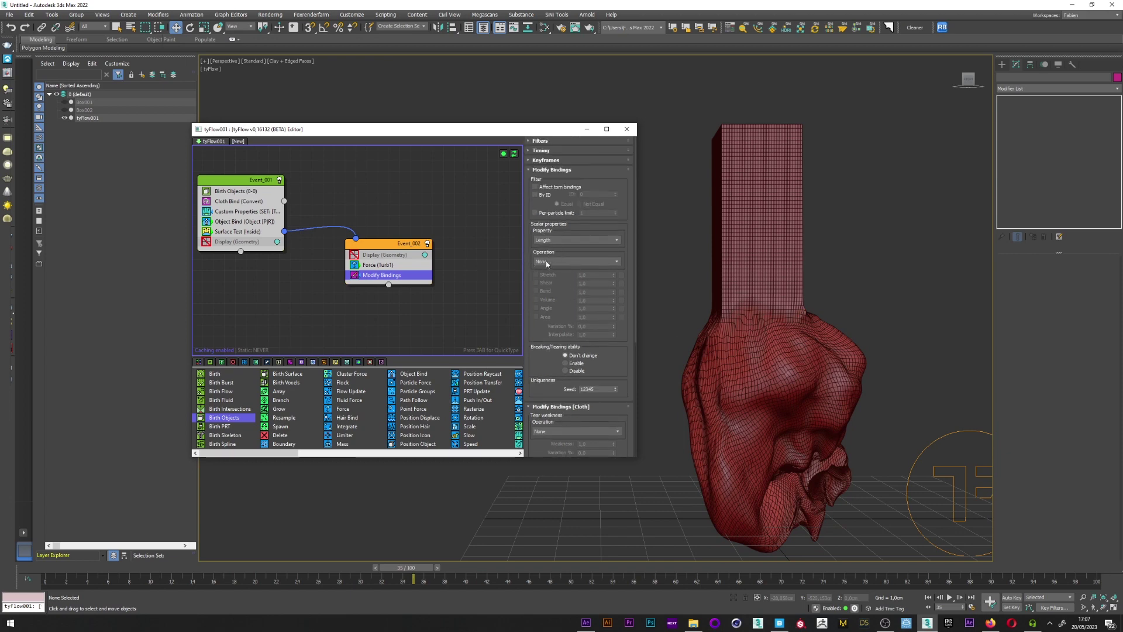
{"action": "left_click", "coordinate": [547, 263]}
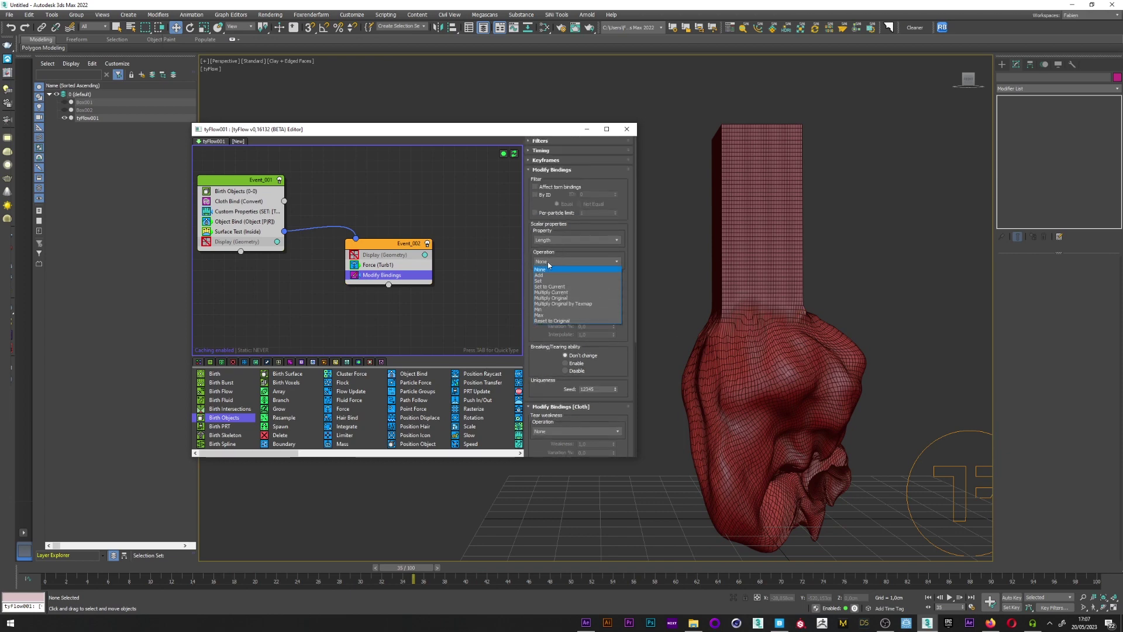
{"action": "left_click", "coordinate": [558, 292]}
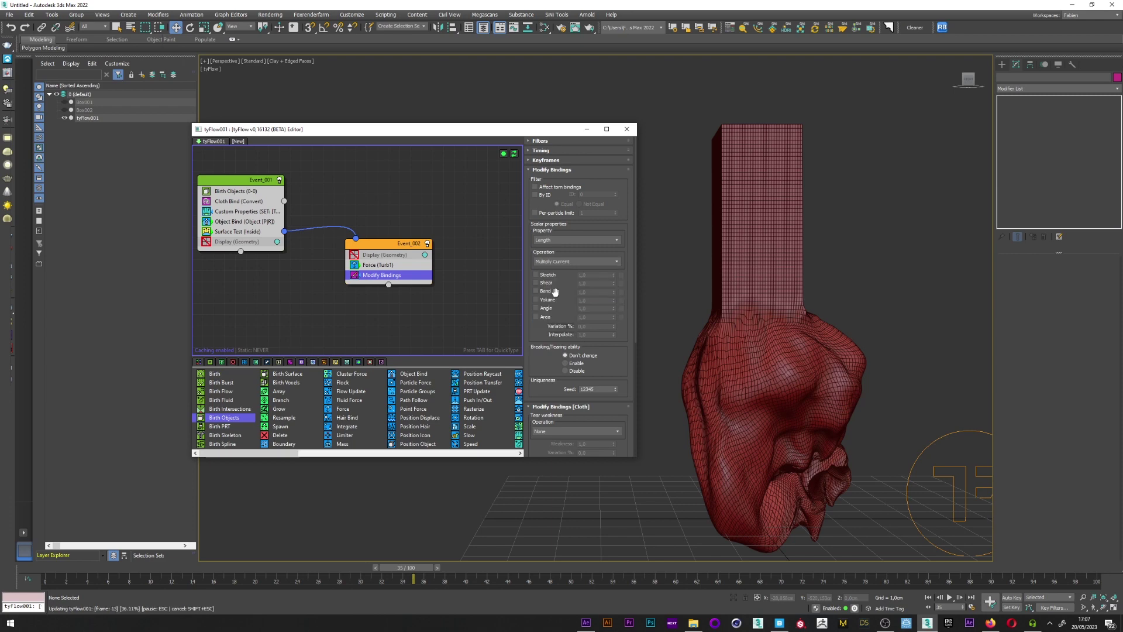
{"action": "left_click", "coordinate": [536, 291]}
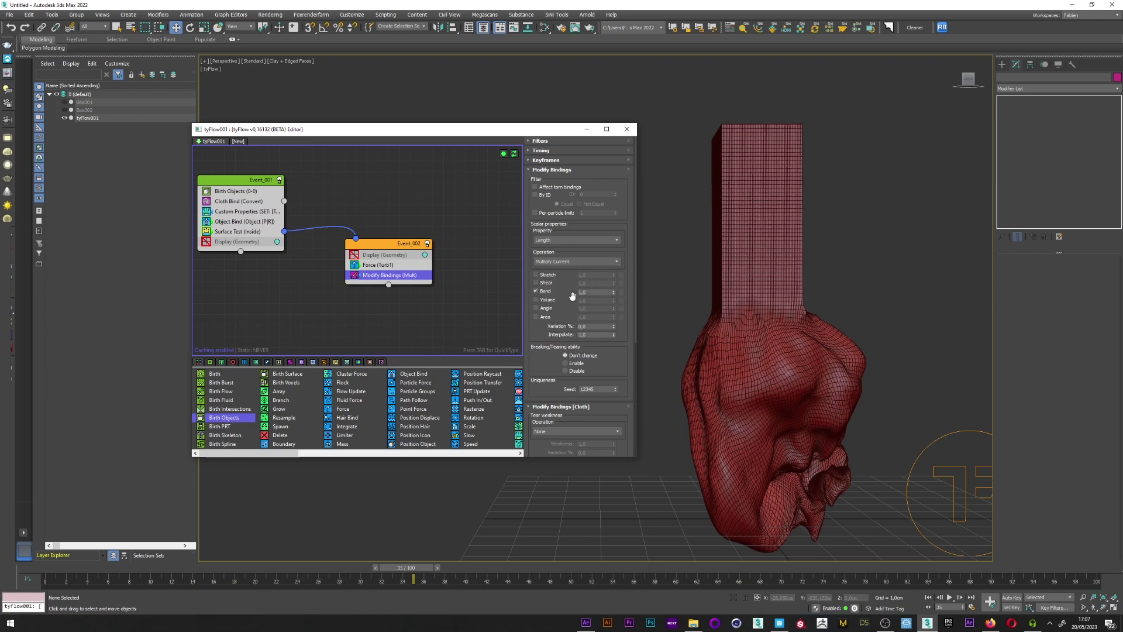
{"action": "double_click", "coordinate": [594, 292]}
{"action": "type", "text": "1,5"}
{"action": "key", "text": "Return"}
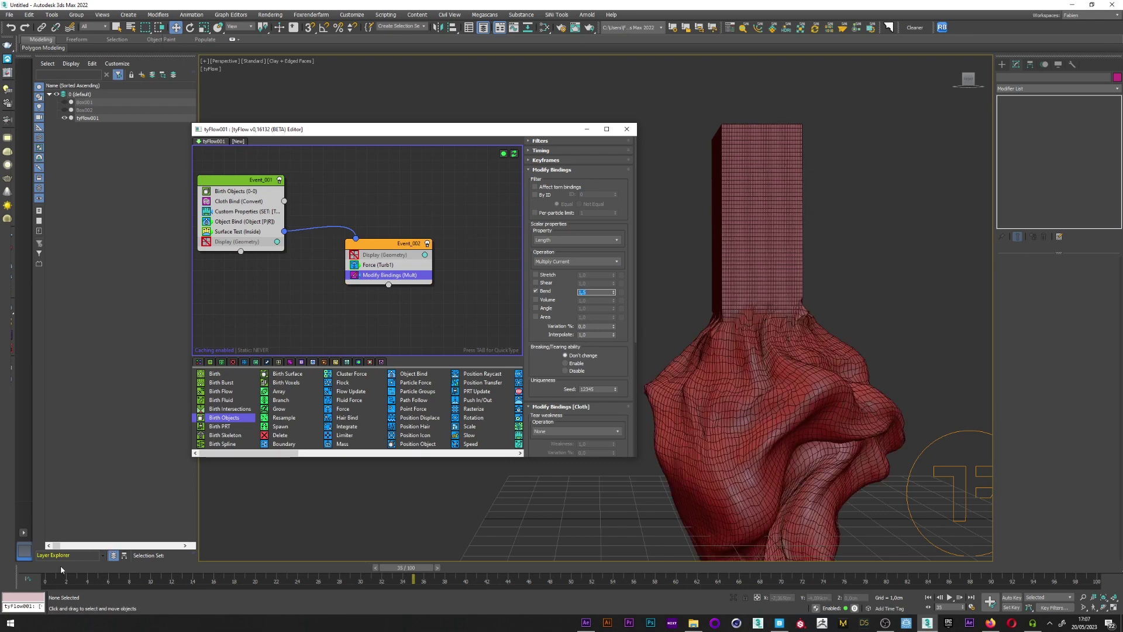
{"action": "left_click_drag", "start_coordinate": [62, 568], "coordinate": [335, 567]}
{"action": "key", "text": "w"}
{"action": "scroll", "coordinate": [747, 355], "scroll_direction": "up", "scroll_amount": 3}
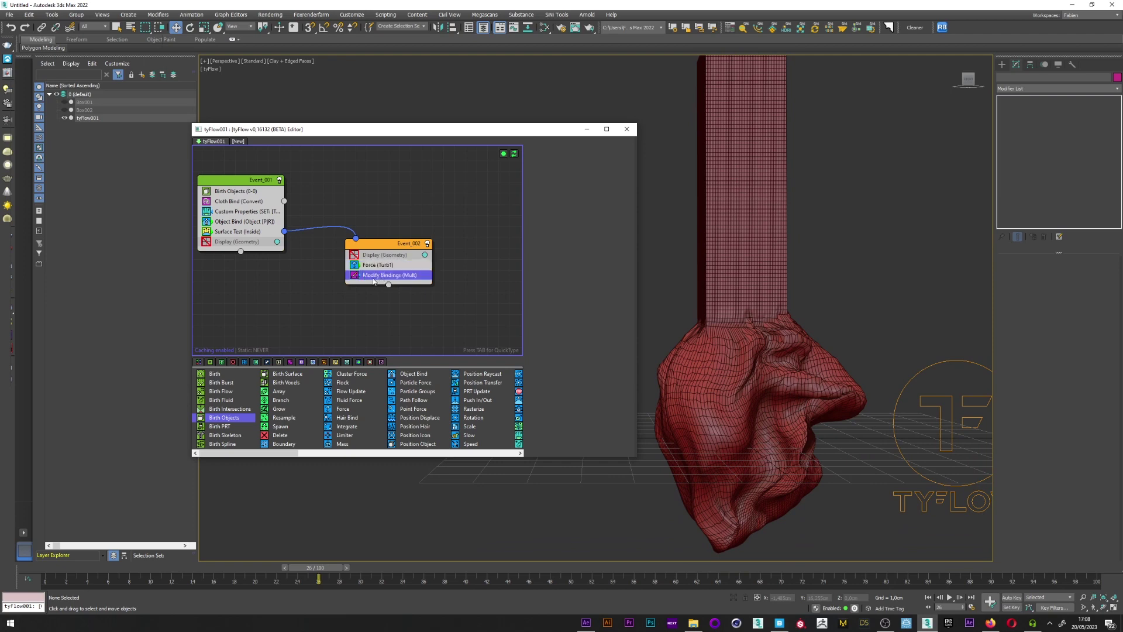
Add a Slow operator after Modify Bindings in Event_002, set its velocity slowdown to 25%, and preview the simulation.
{"action": "key", "text": "Tab"}
{"action": "type", "text": "slow"}
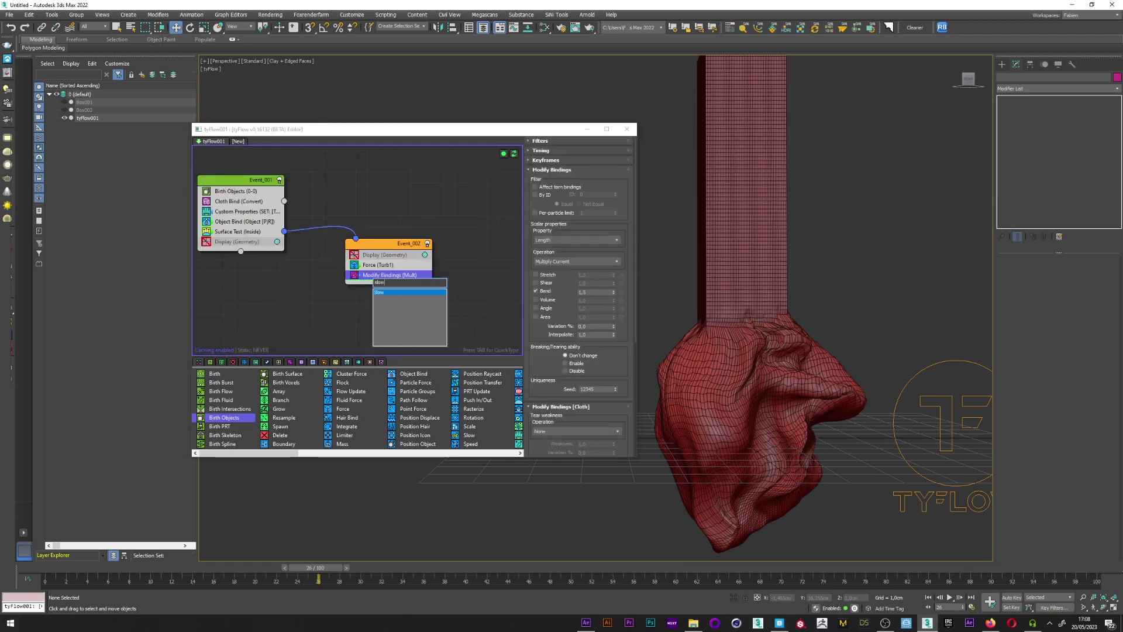
{"action": "key", "text": "Return"}
{"action": "left_click", "coordinate": [591, 187]}
{"action": "type", "text": "25"}
{"action": "key", "text": "Return"}
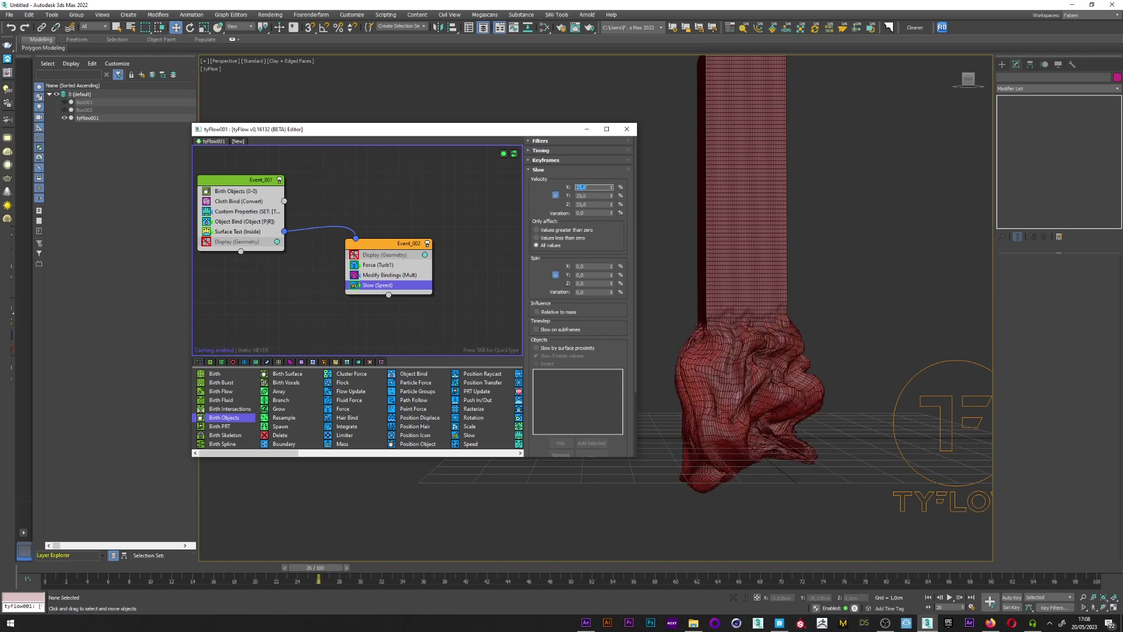
{"action": "left_click_drag", "start_coordinate": [329, 566], "coordinate": [388, 562]}
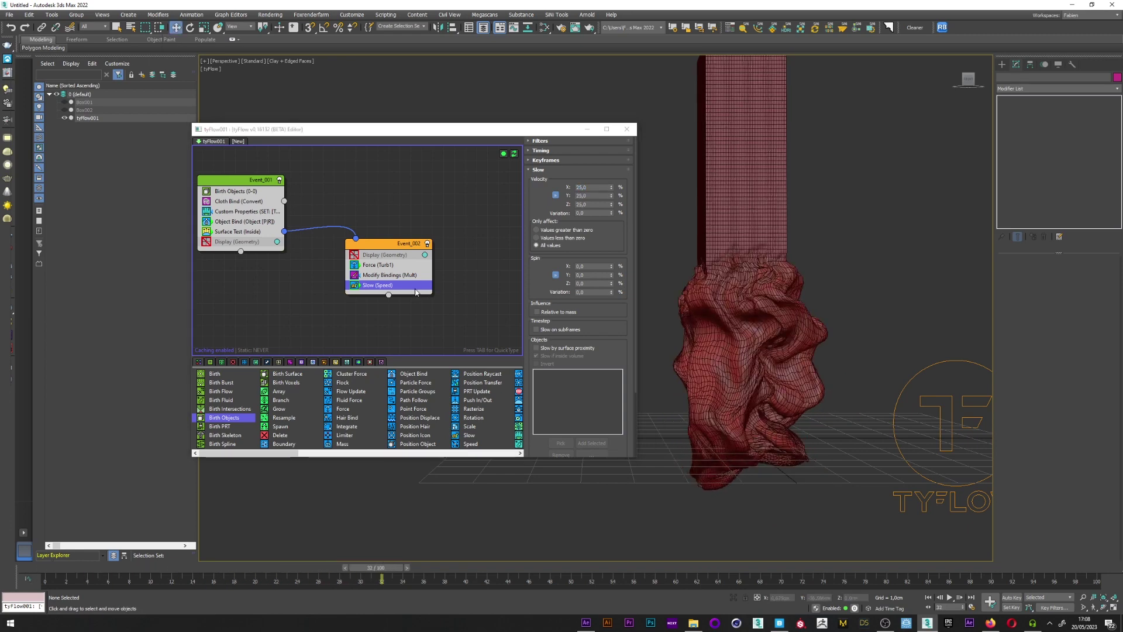
Set the Bend multiplier of Modify Bindings in Event_002 to 2.0.
{"action": "left_click", "coordinate": [400, 274]}
{"action": "scroll", "coordinate": [548, 328], "scroll_direction": "down", "scroll_amount": 1}
{"action": "left_click", "coordinate": [536, 271]}
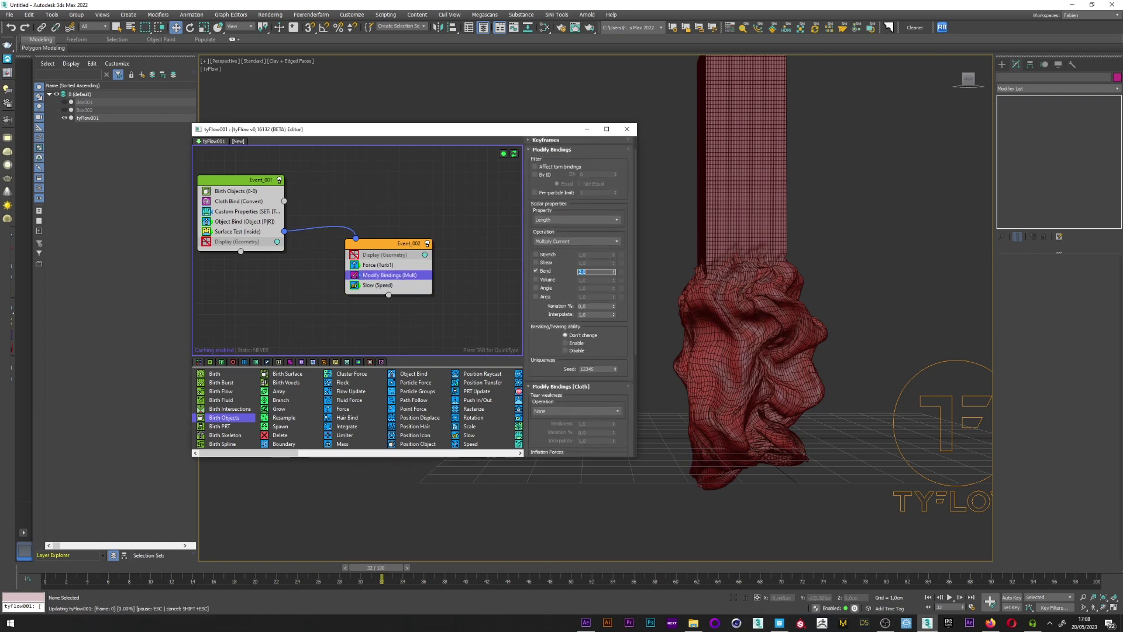
{"action": "key", "text": "Return"}
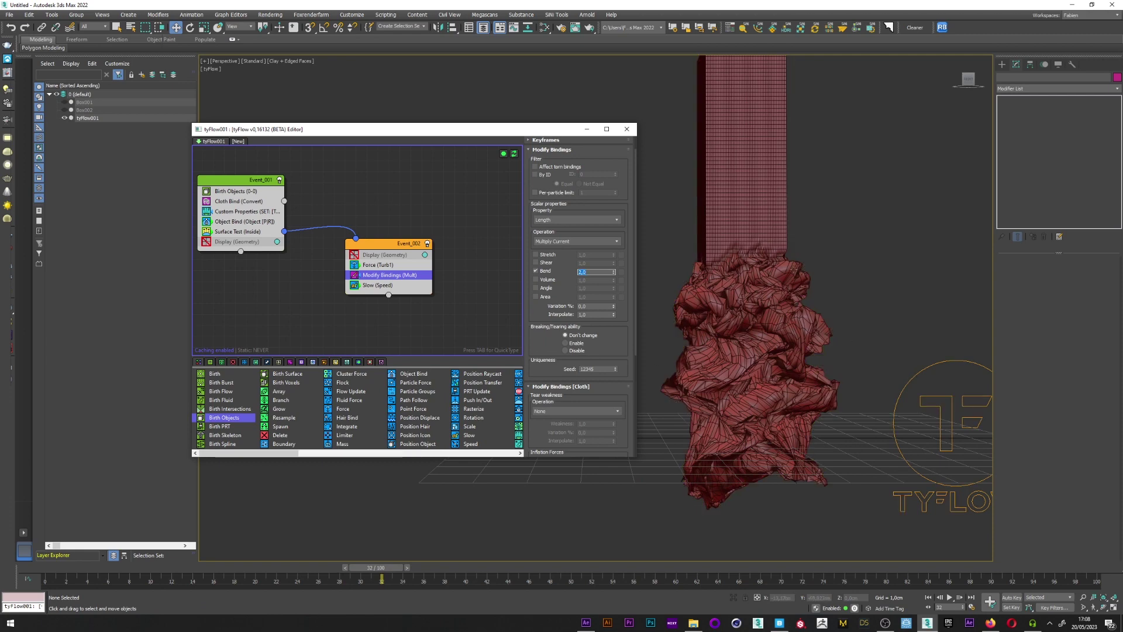
{"action": "left_click", "coordinate": [892, 319]}
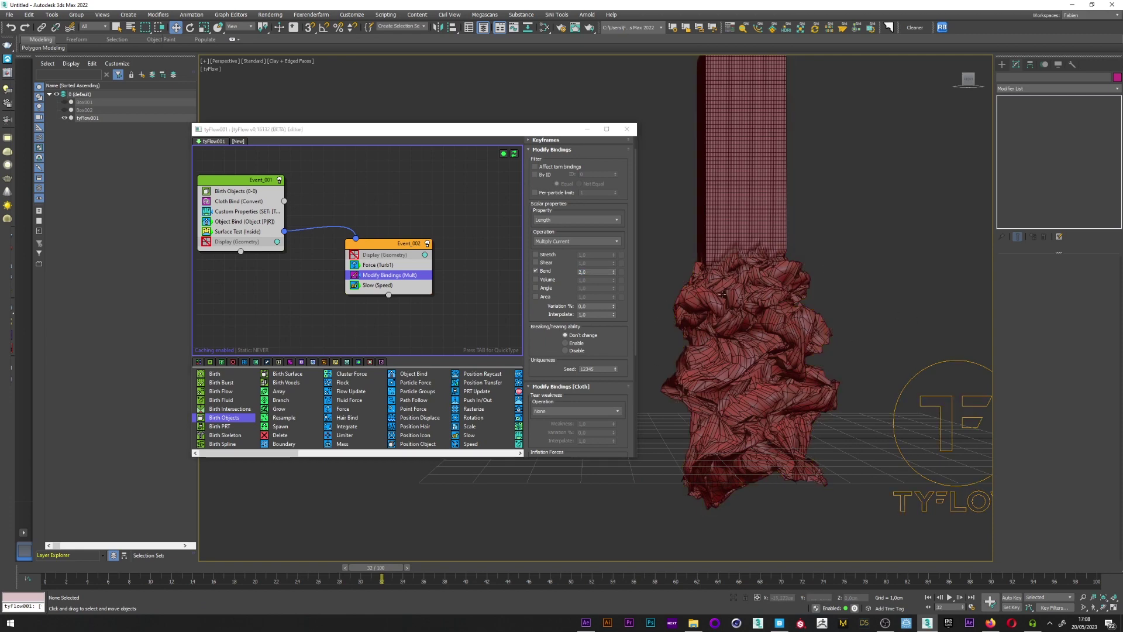
Add a TurboSmooth modifier to the tyFlow object and turn off edged-face display in the viewport.
{"action": "left_click", "coordinate": [729, 225]}
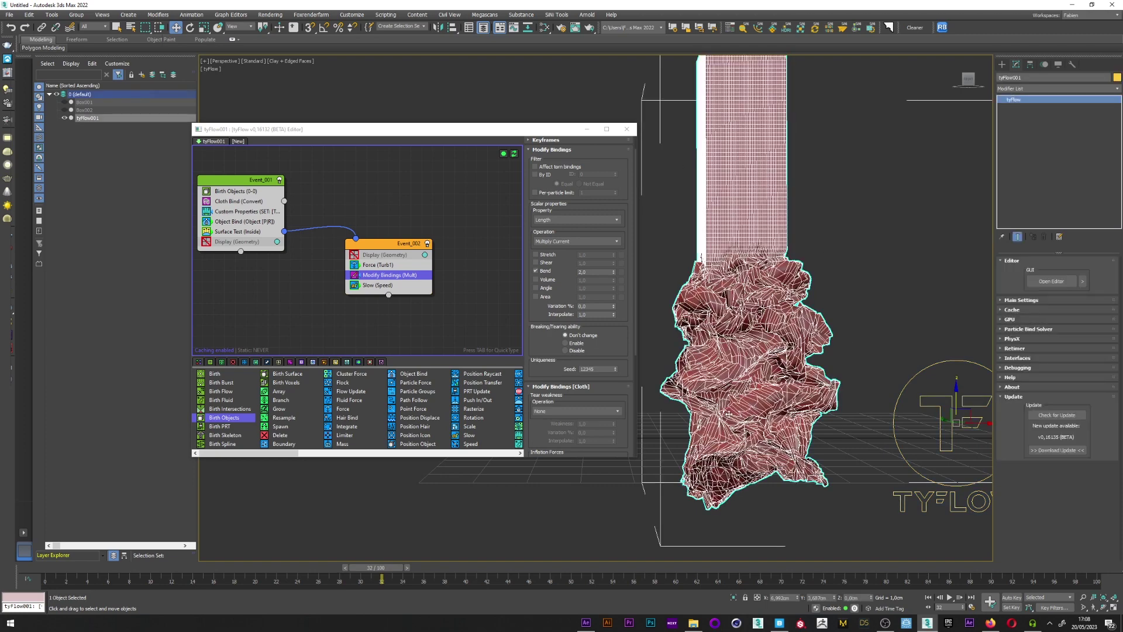
{"action": "left_click", "coordinate": [1048, 89]}
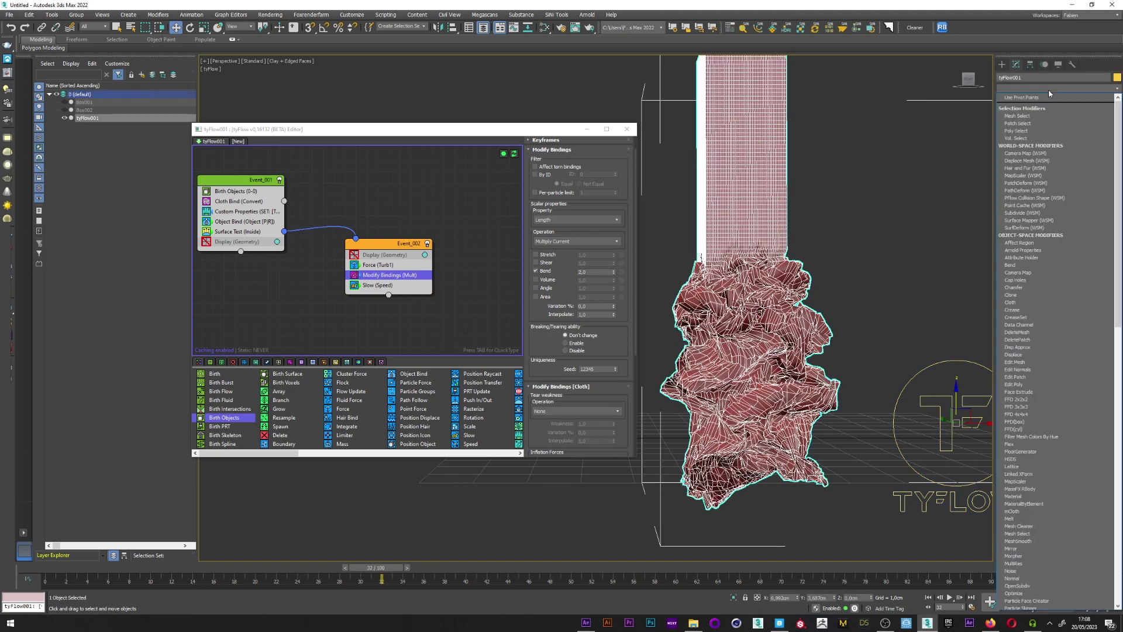
{"action": "key", "text": "t"}
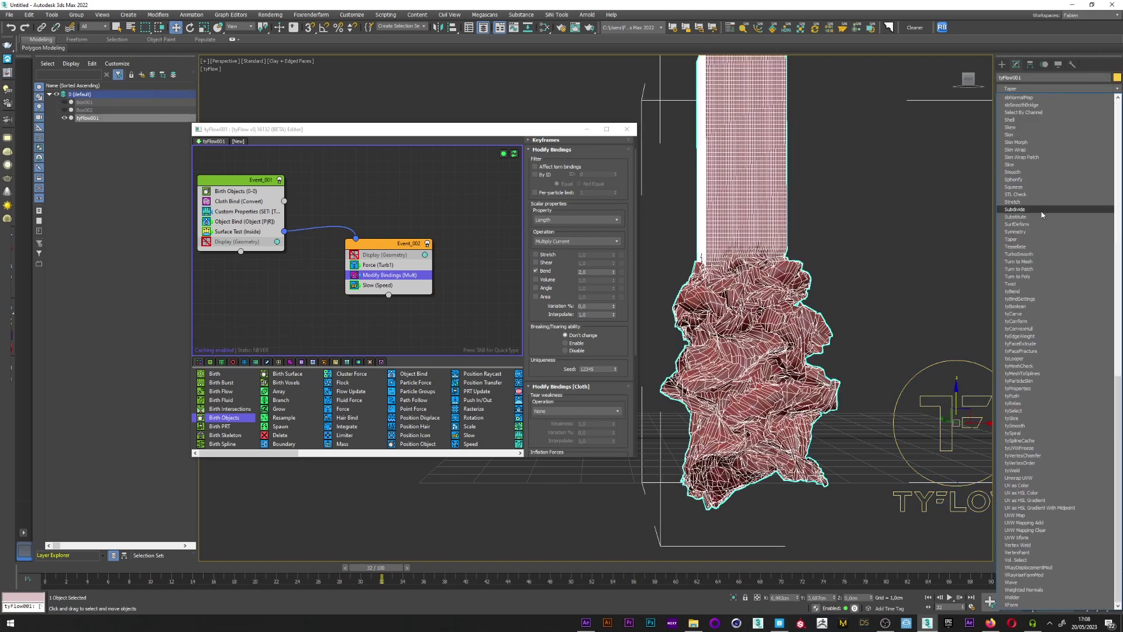
{"action": "left_click", "coordinate": [1027, 255]}
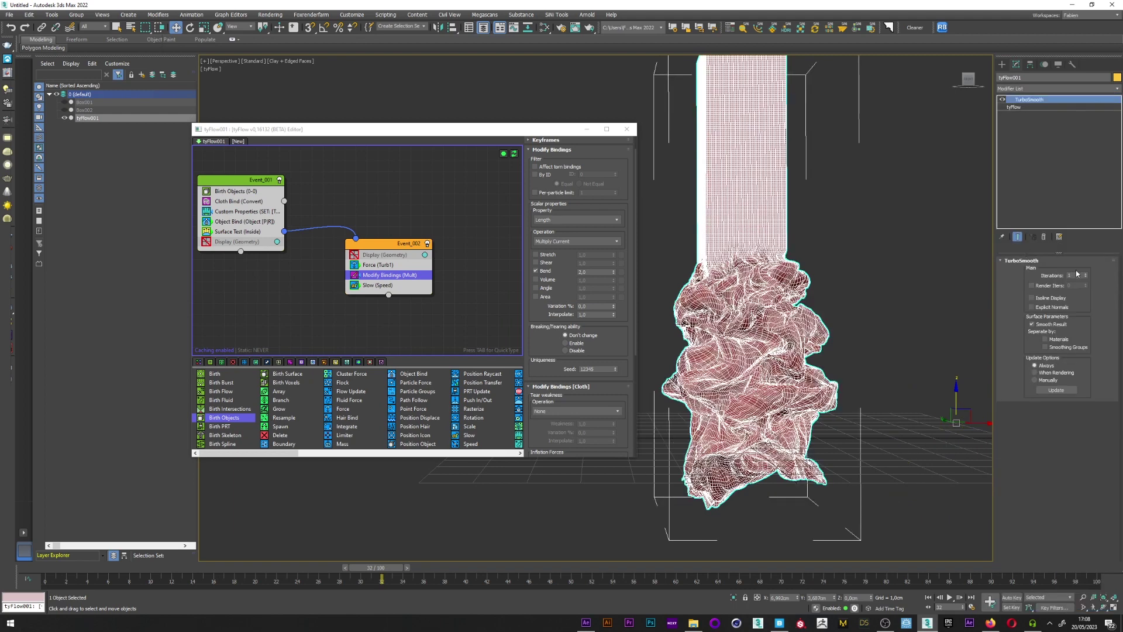
{"action": "key", "text": "F4"}
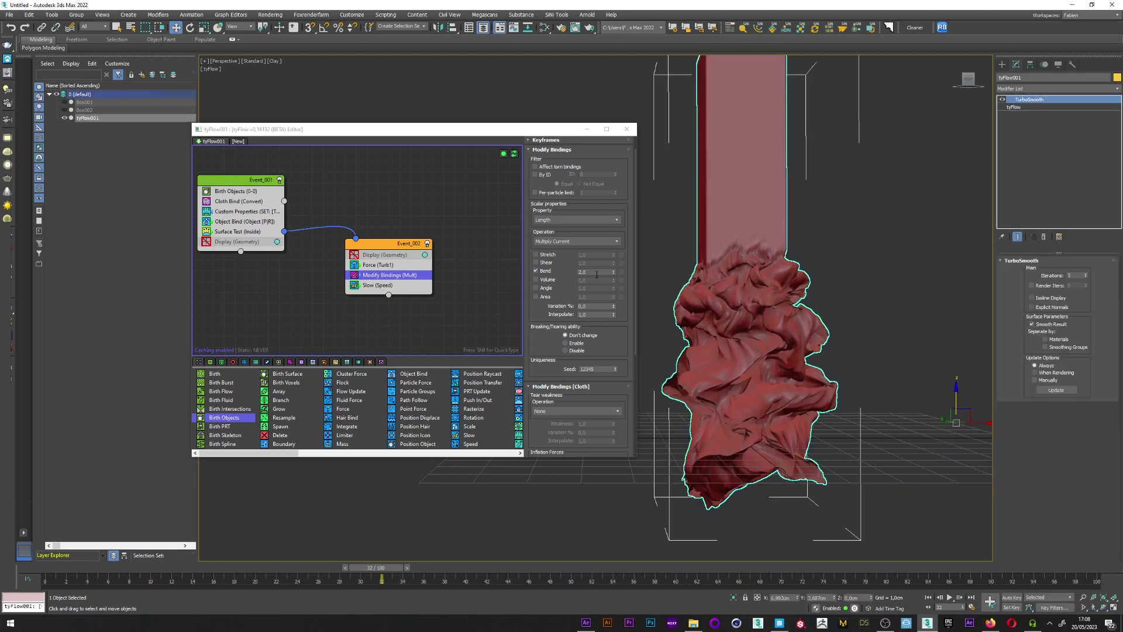
Set the Modify Bindings Bend value to 1.6 and its cloth inflation to 0.3 cm.
{"action": "left_click", "coordinate": [597, 272]}
{"action": "type", "text": "1,6"}
{"action": "key", "text": "Return"}
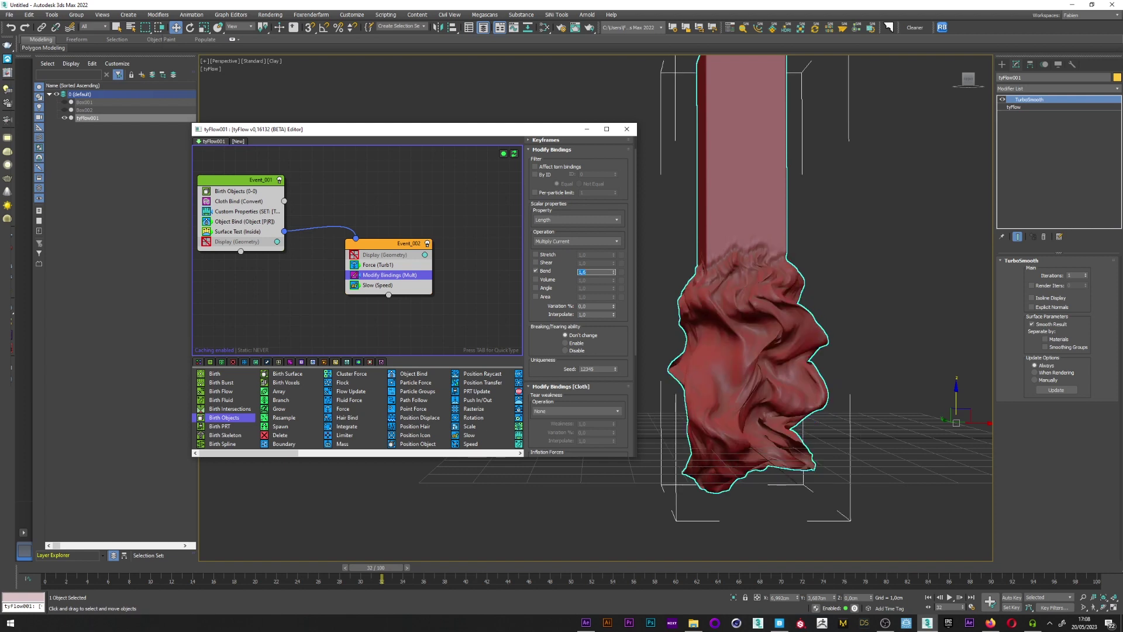
{"action": "left_click_drag", "start_coordinate": [563, 368], "coordinate": [545, 199]}
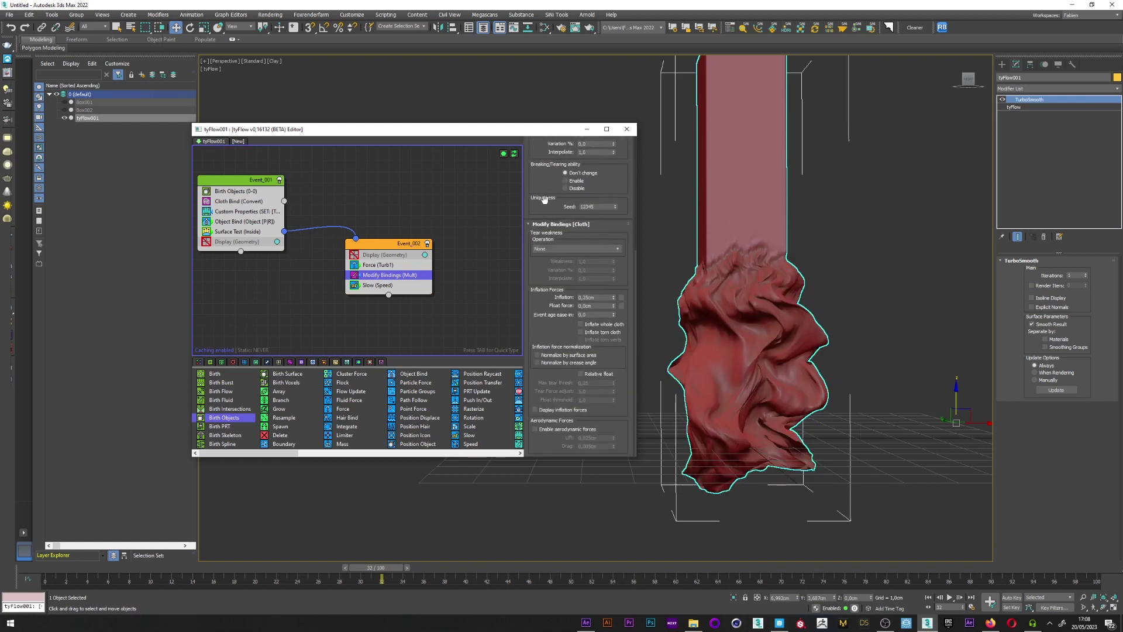
{"action": "left_click", "coordinate": [603, 296]}
{"action": "type", "text": "0,3"}
{"action": "key", "text": "Return"}
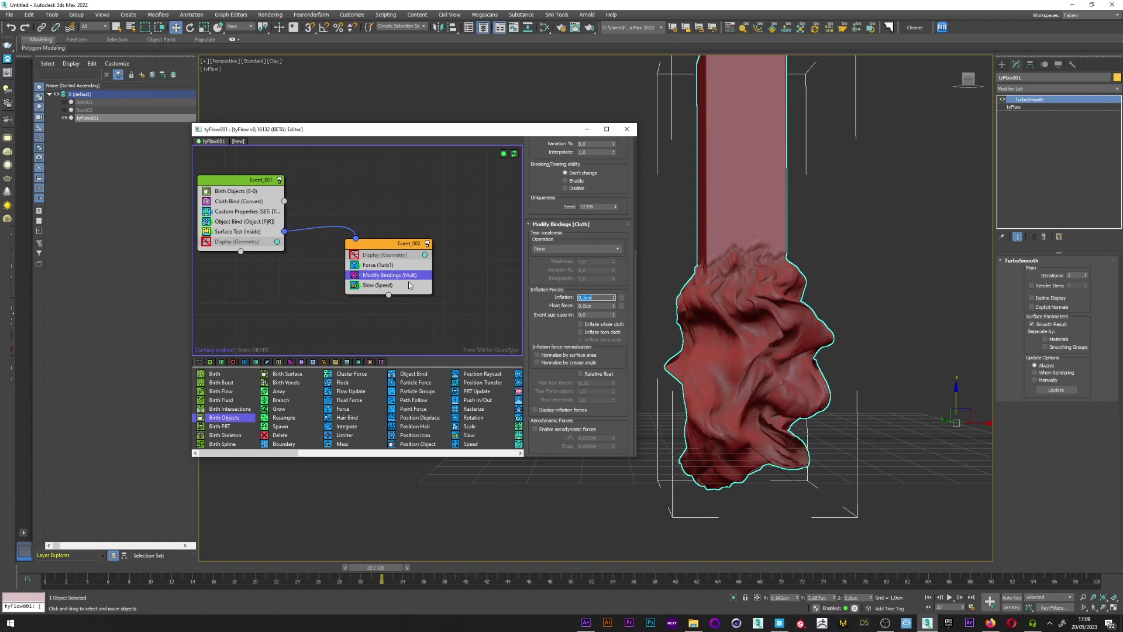
Set the strength of Built-in Noise Layer 1 in the Force operator to 0.1 cm.
{"action": "left_click", "coordinate": [397, 265]}
{"action": "scroll", "coordinate": [554, 360], "scroll_direction": "down", "scroll_amount": 2}
{"action": "left_click", "coordinate": [608, 339]}
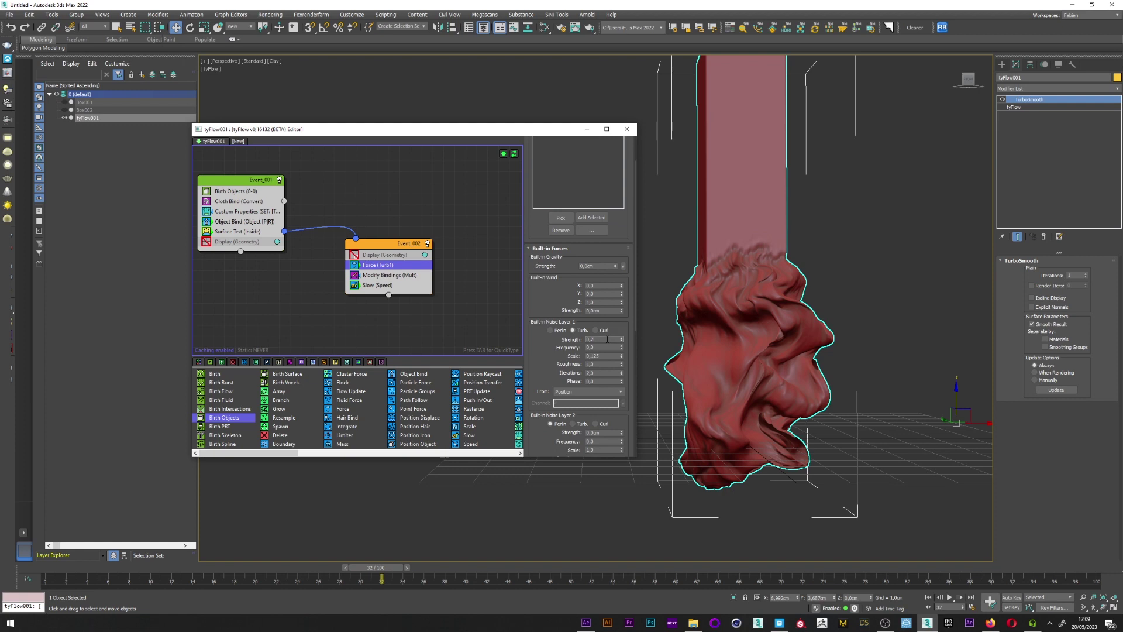
{"action": "type", "text": "0,1"}
{"action": "key", "text": "Return"}
Set Force's Built-in Noise Layer 2 to Turb. with a strength of 0.5 cm and preview the cloth along the timeline.
{"action": "scroll", "coordinate": [536, 303], "scroll_direction": "down", "scroll_amount": 3}
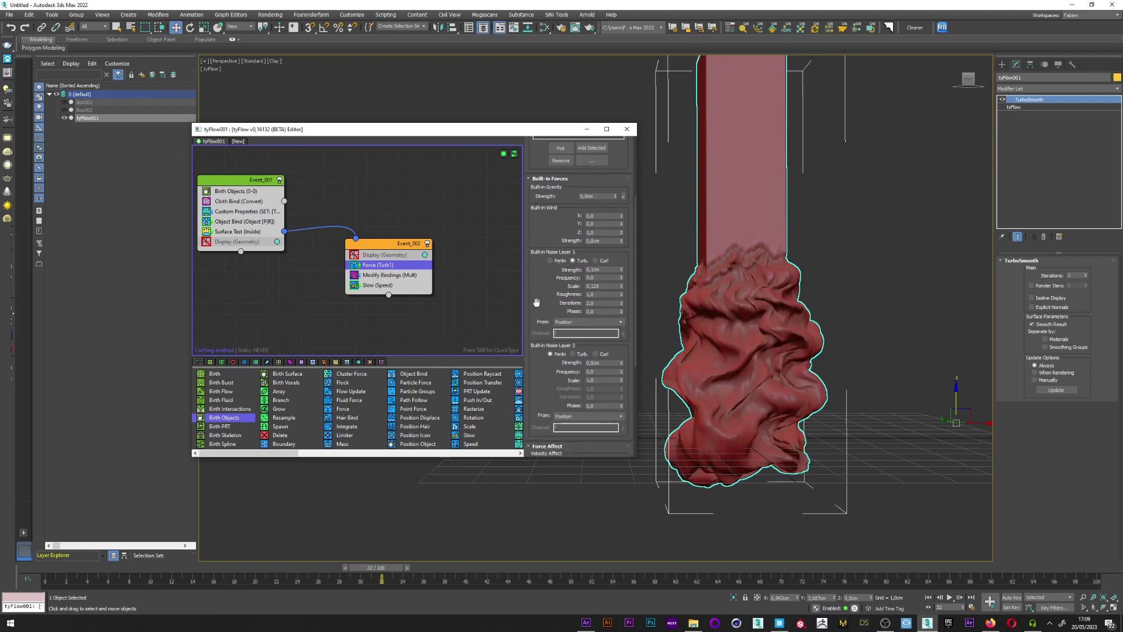
{"action": "left_click", "coordinate": [622, 378]}
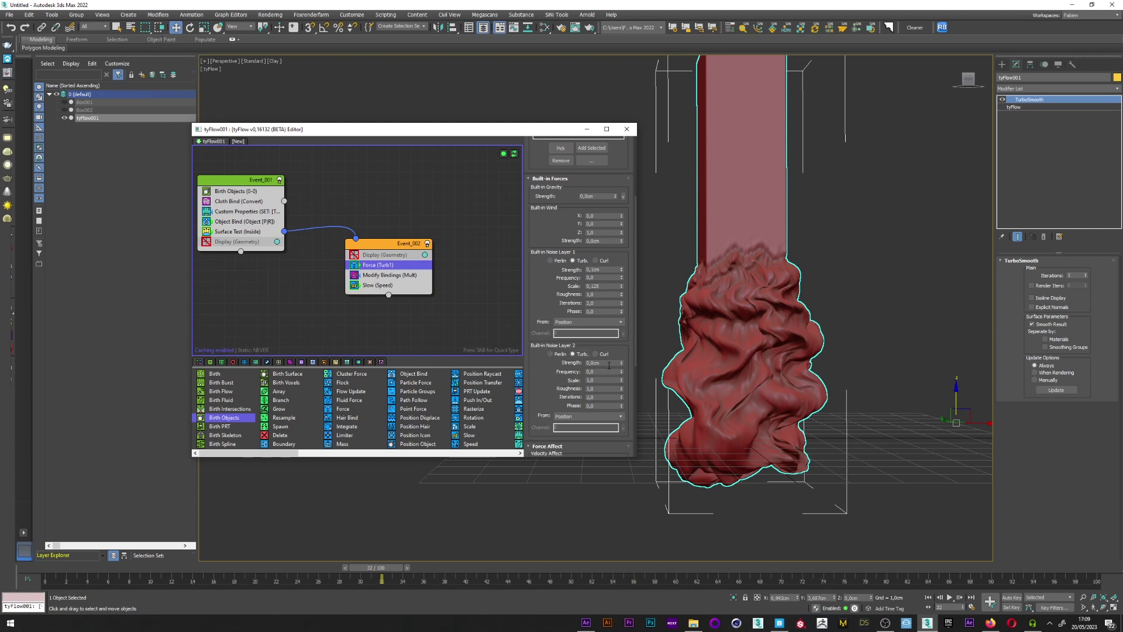
{"action": "left_click", "coordinate": [609, 364]}
{"action": "type", "text": "0,5"}
{"action": "key", "text": "Return"}
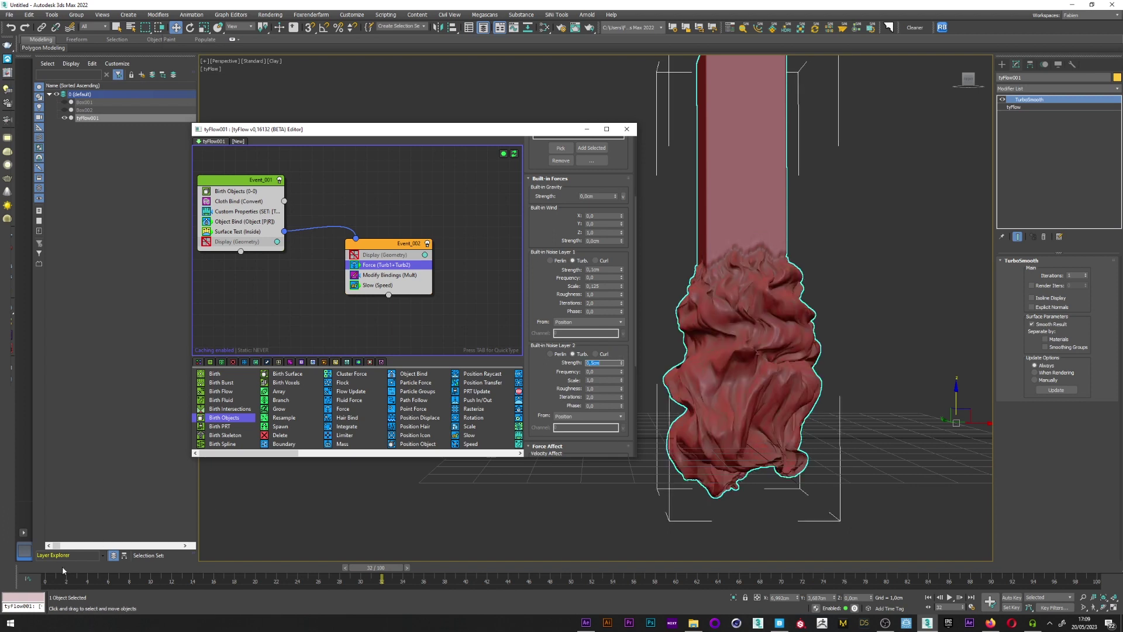
{"action": "left_click_drag", "start_coordinate": [63, 569], "coordinate": [484, 547]}
{"action": "scroll", "coordinate": [763, 224], "scroll_direction": "down", "scroll_amount": 3}
{"action": "middle_click_drag", "start_coordinate": [766, 228], "coordinate": [768, 252], "text": "alt"}
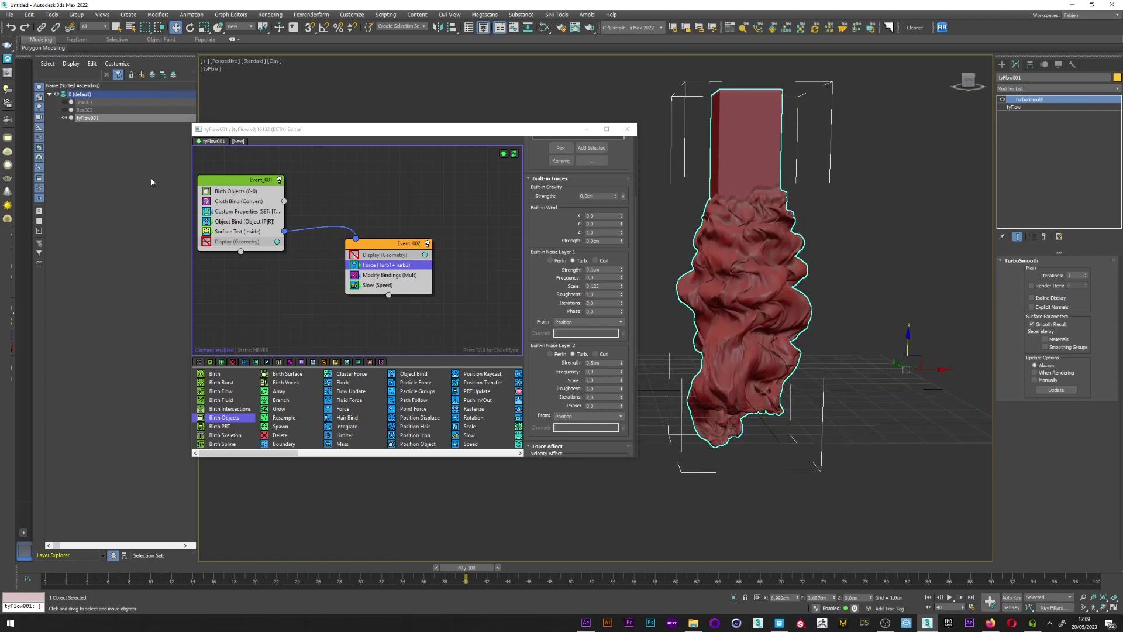
Enable the CUDA collision solver with self-collisions in Cloth Bind and preview the simulation along the timeline.
{"action": "left_click", "coordinate": [224, 202]}
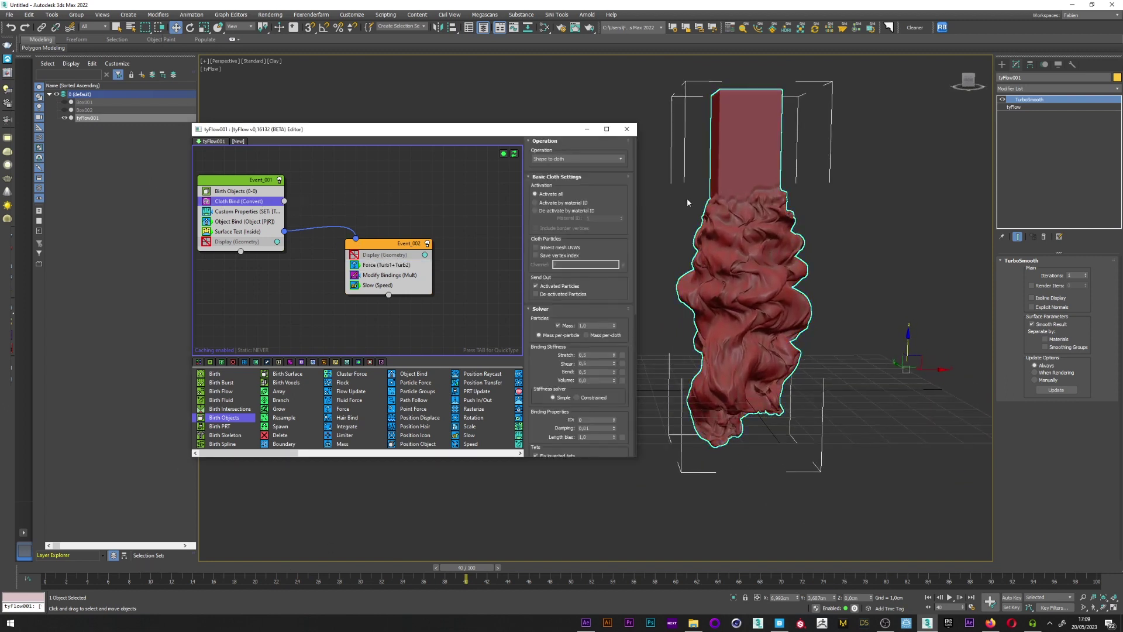
{"action": "scroll", "coordinate": [609, 216], "scroll_direction": "down", "scroll_amount": 5}
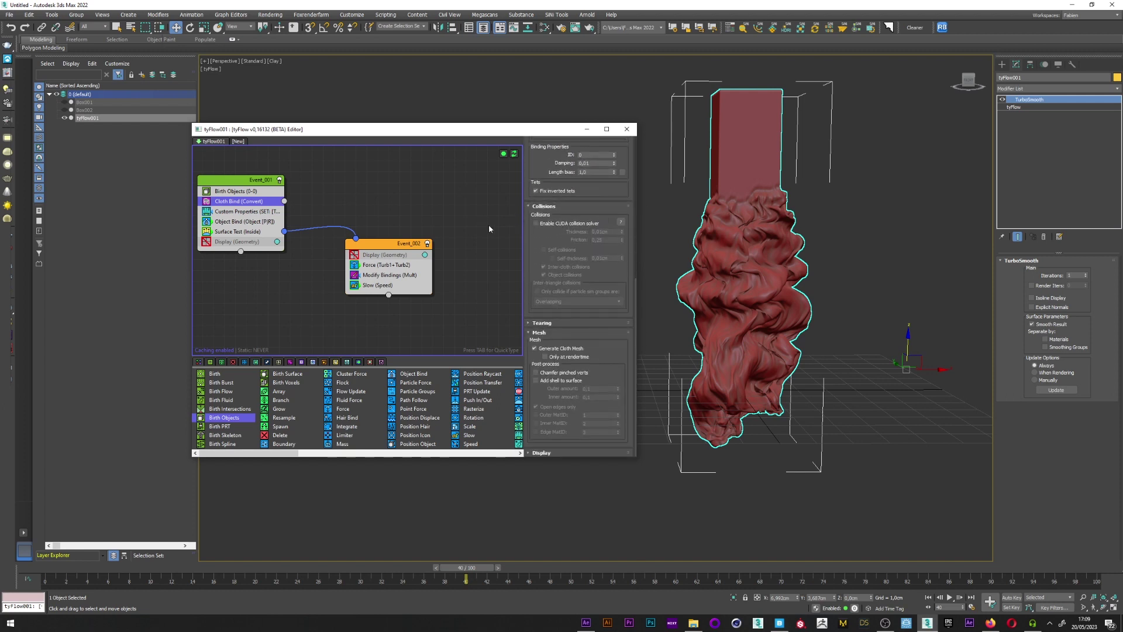
{"action": "left_click", "coordinate": [566, 223]}
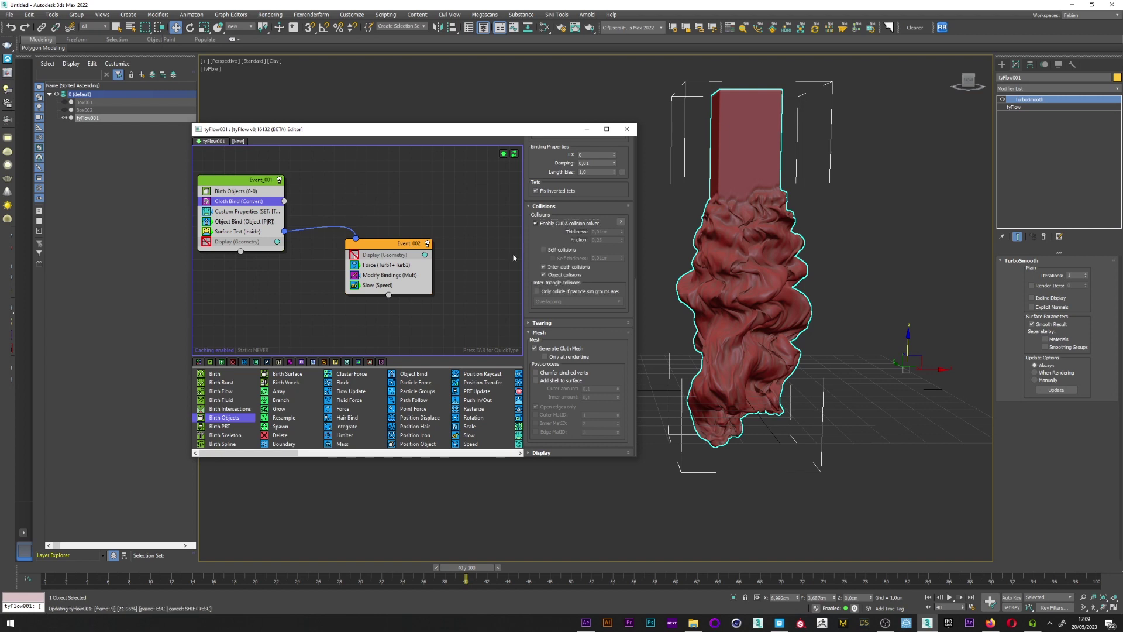
{"action": "left_click", "coordinate": [886, 269]}
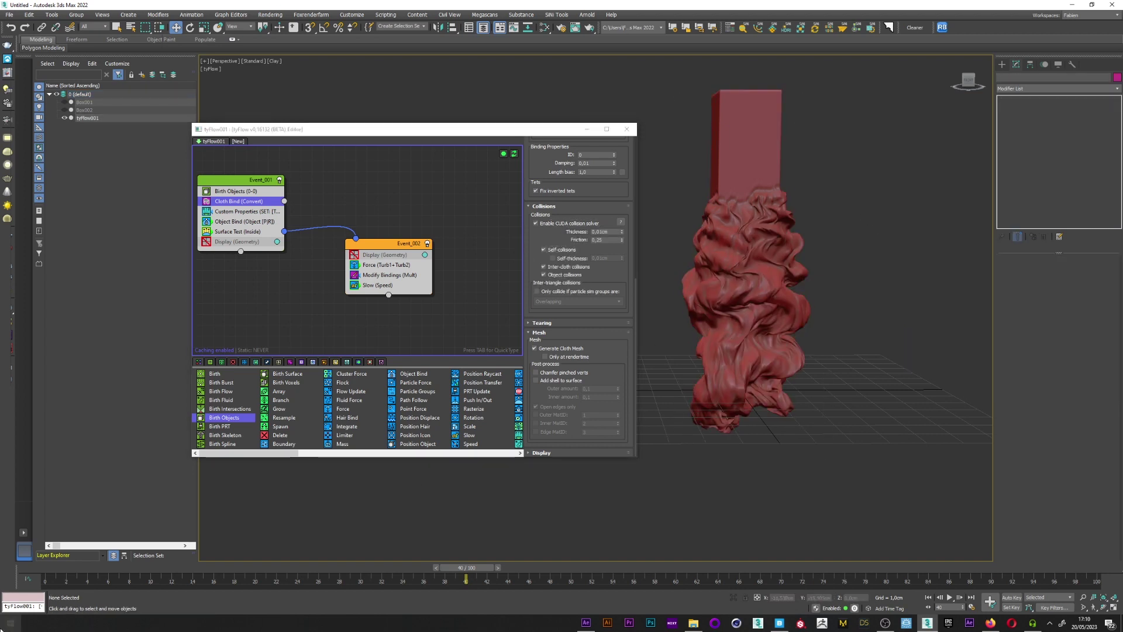
{"action": "left_click_drag", "start_coordinate": [56, 567], "coordinate": [410, 536]}
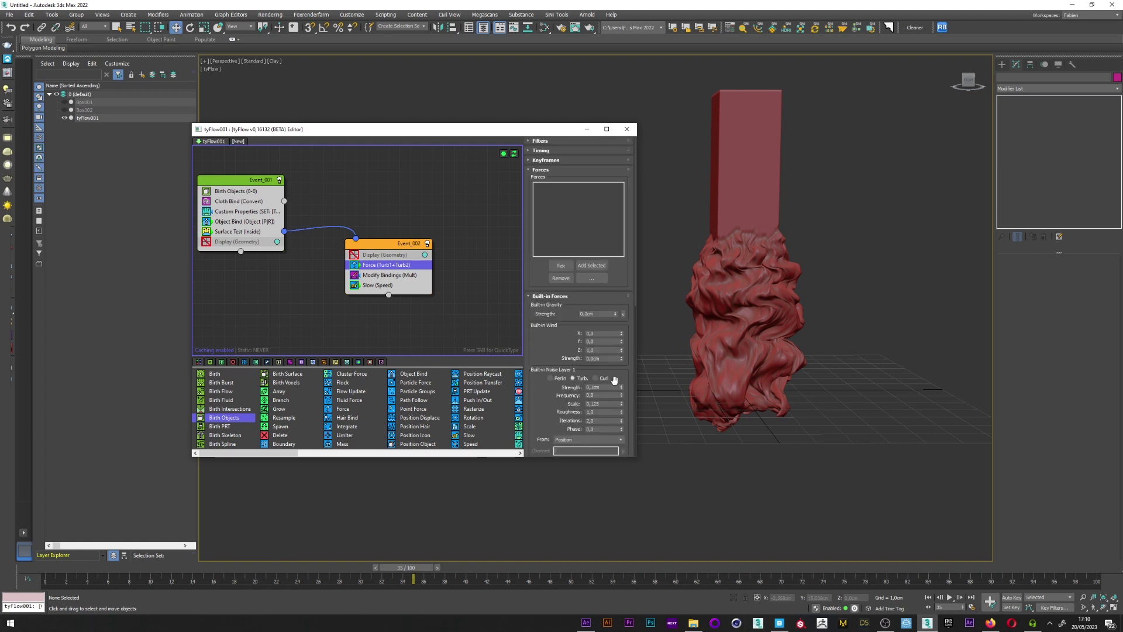
Adjust the strength of Force's Built-in Noise Layer 1 and the cloth inflation of Modify Bindings.
{"action": "double_click", "coordinate": [613, 387]}
{"action": "key", "text": "Return"}
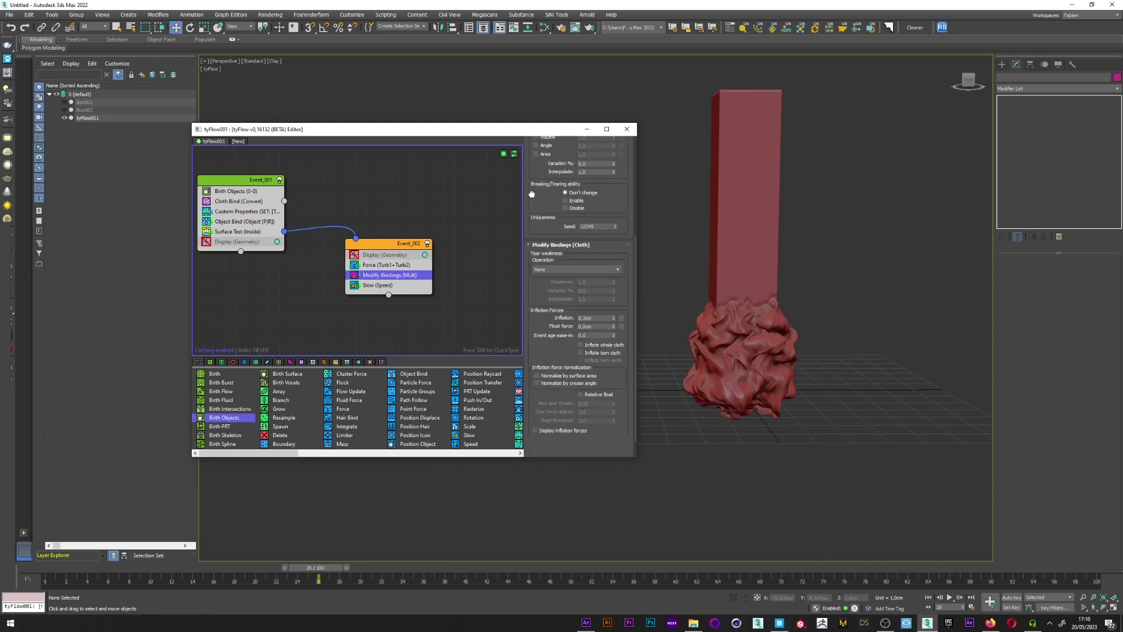
{"action": "scroll", "coordinate": [615, 342], "scroll_direction": "down", "scroll_amount": 1}
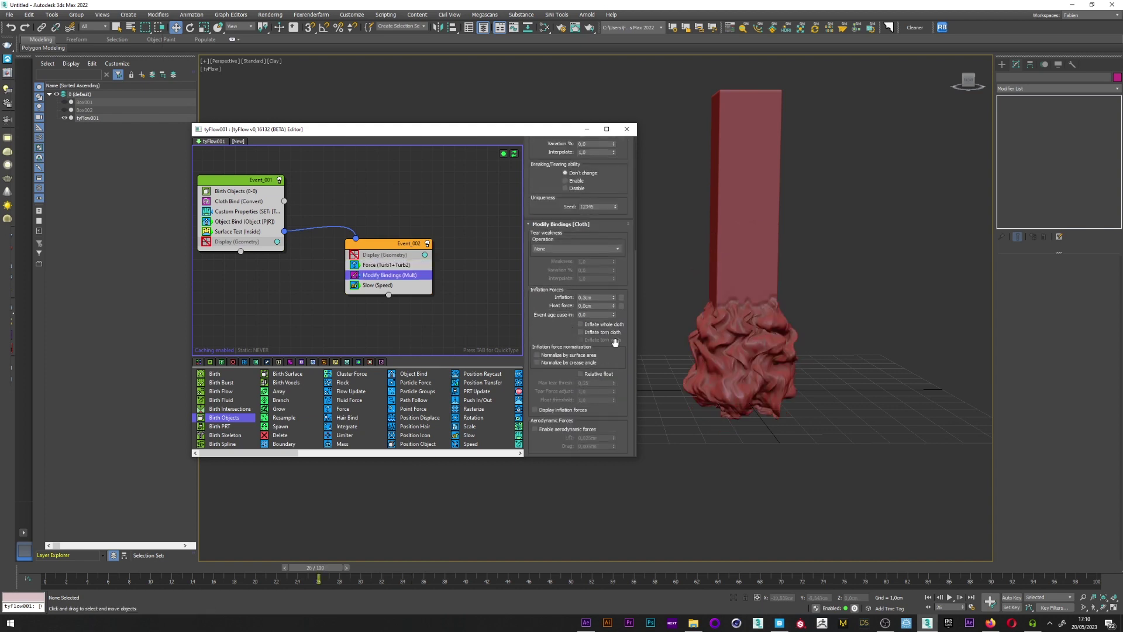
{"action": "double_click", "coordinate": [599, 297]}
Disable the CUDA collision solver in Cloth Bind and preview the simulation along the timeline.
{"action": "left_click", "coordinate": [238, 201]}
{"action": "scroll", "coordinate": [554, 229], "scroll_direction": "down", "scroll_amount": 5}
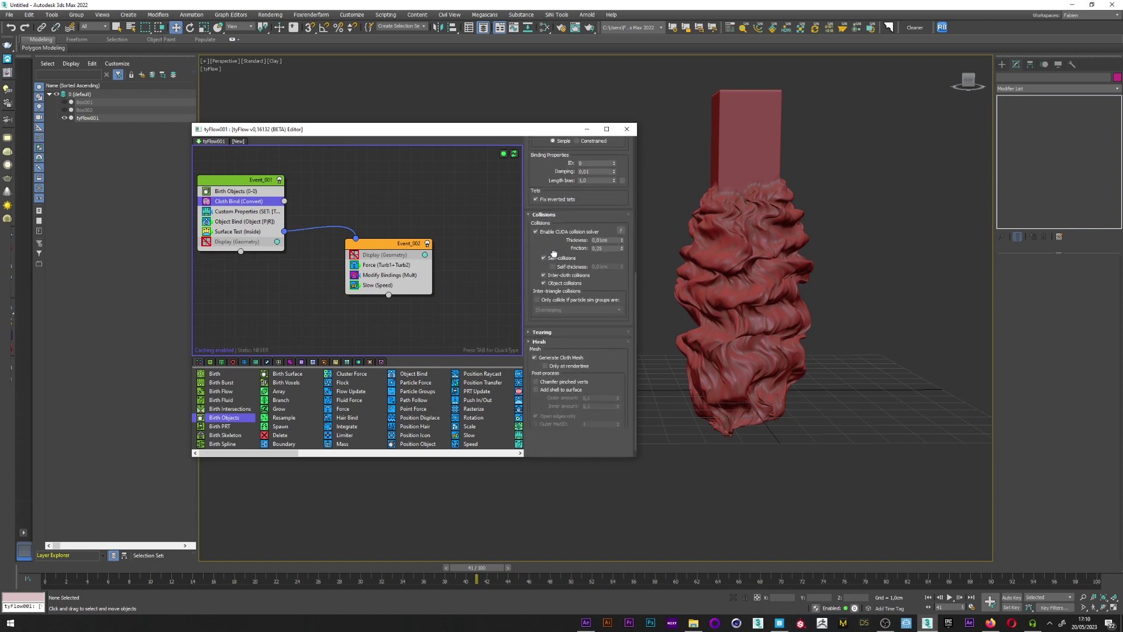
{"action": "scroll", "coordinate": [599, 366], "scroll_direction": "up", "scroll_amount": 4}
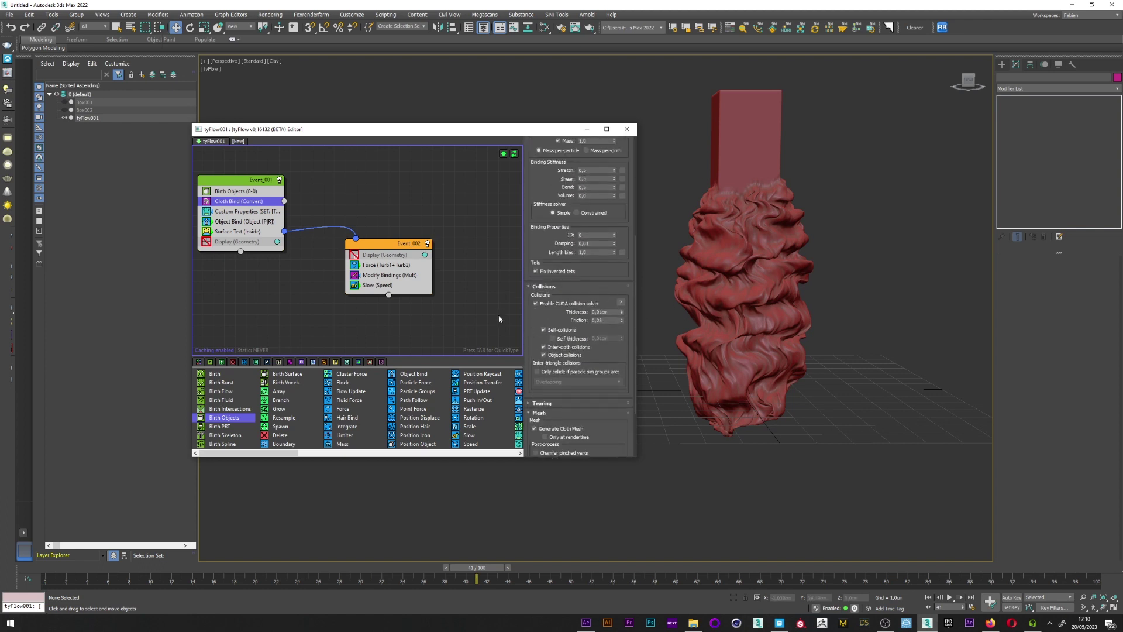
{"action": "left_click", "coordinate": [536, 303]}
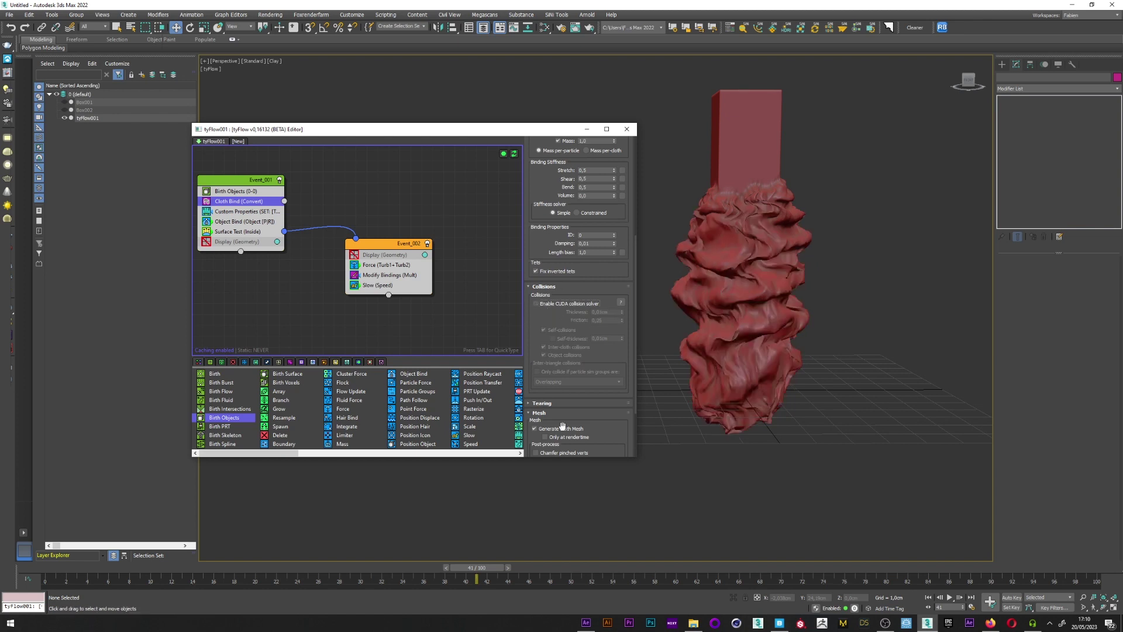
{"action": "left_click_drag", "start_coordinate": [66, 568], "coordinate": [473, 578]}
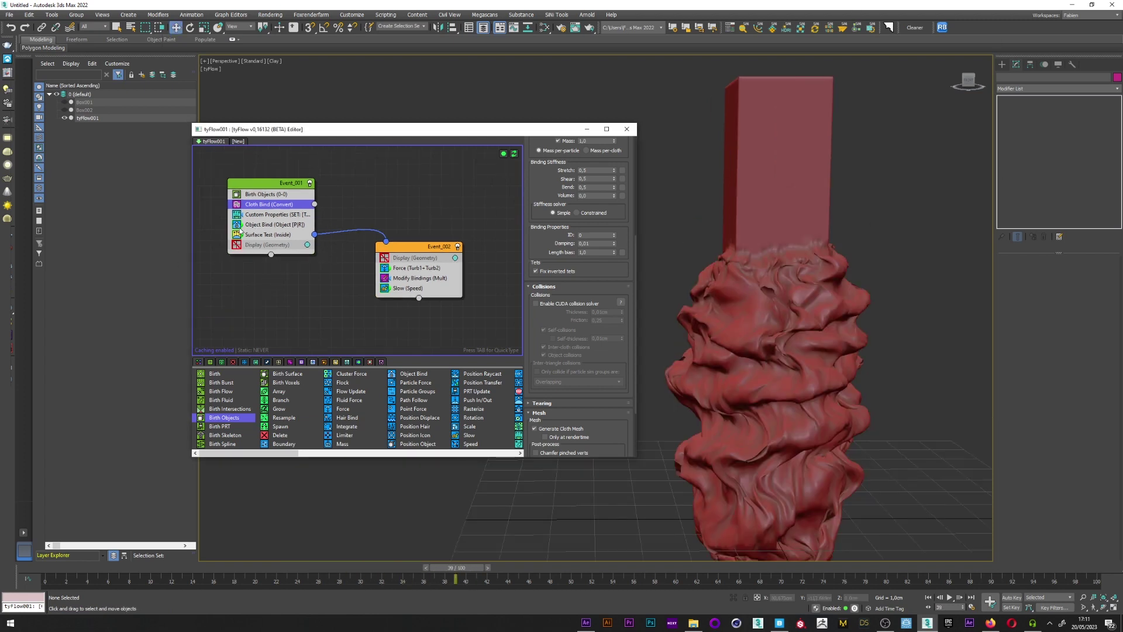
Disable the Object Bind operator in Event_001 and preview the released cloth along the timeline.
{"action": "left_click", "coordinate": [236, 225]}
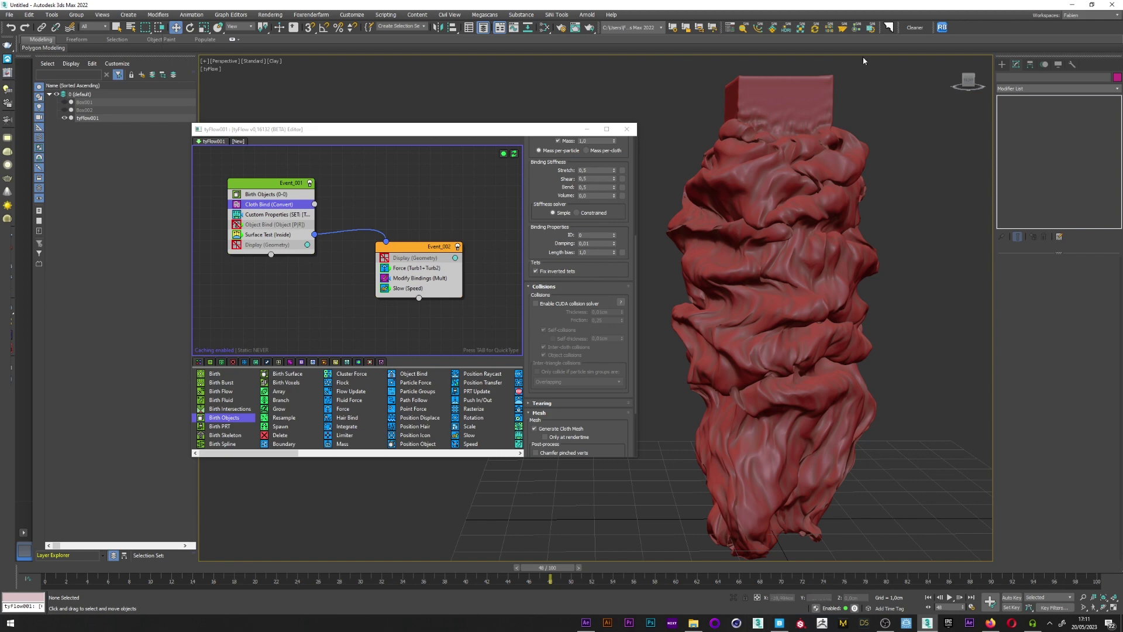
{"action": "scroll", "coordinate": [865, 416], "scroll_direction": "down", "scroll_amount": 3}
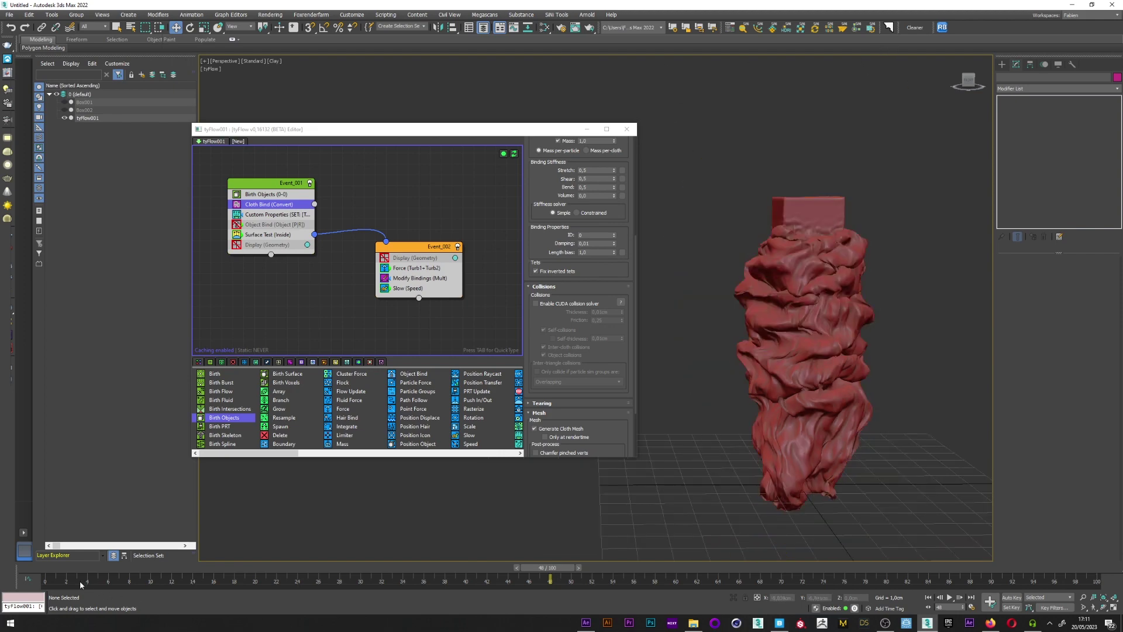
{"action": "left_click_drag", "start_coordinate": [69, 568], "coordinate": [250, 555]}
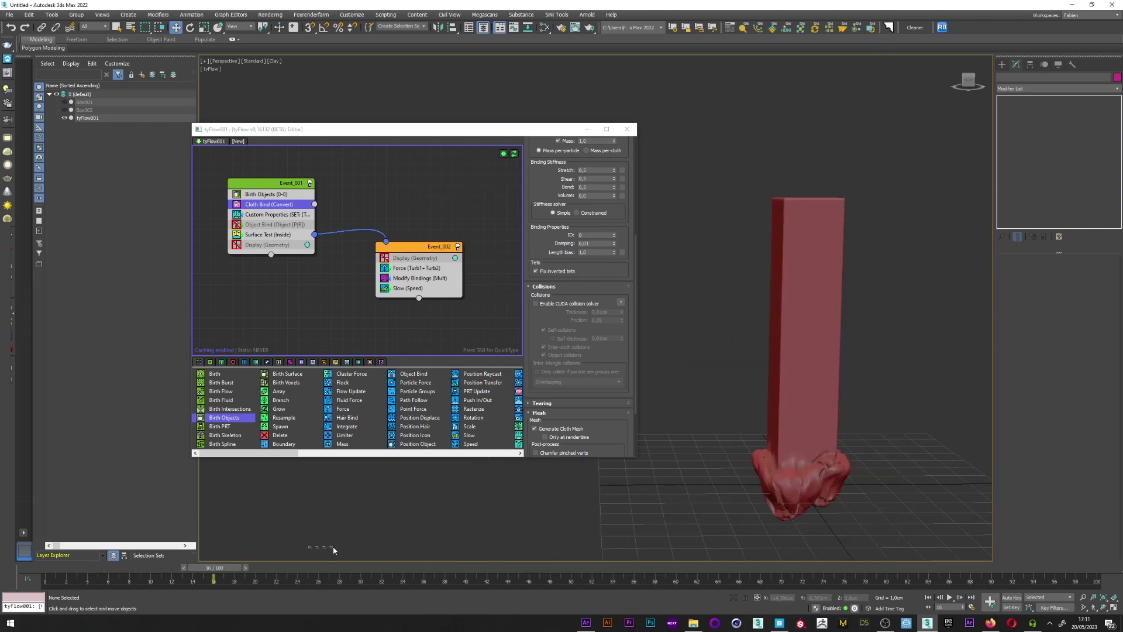
{"action": "left_click_drag", "start_coordinate": [88, 579], "coordinate": [598, 567]}
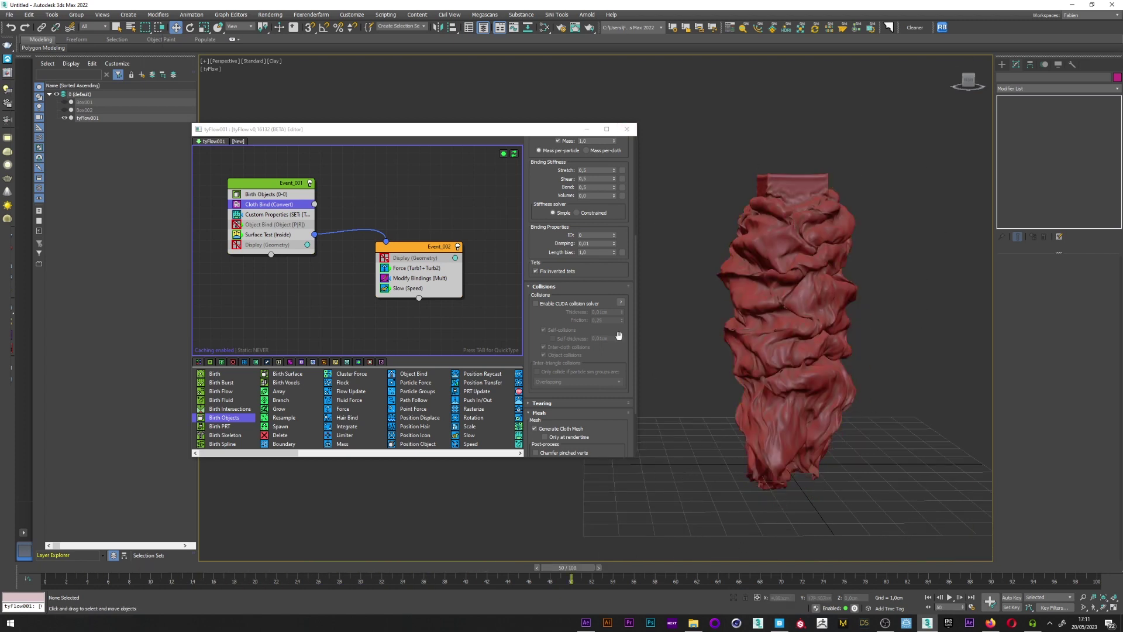
Go back to frame 7 and add a Time Test operator between Modify Bindings and Slow in Event_002.
{"action": "middle_click_drag", "start_coordinate": [384, 310], "coordinate": [310, 299]}
{"action": "left_click", "coordinate": [120, 571]}
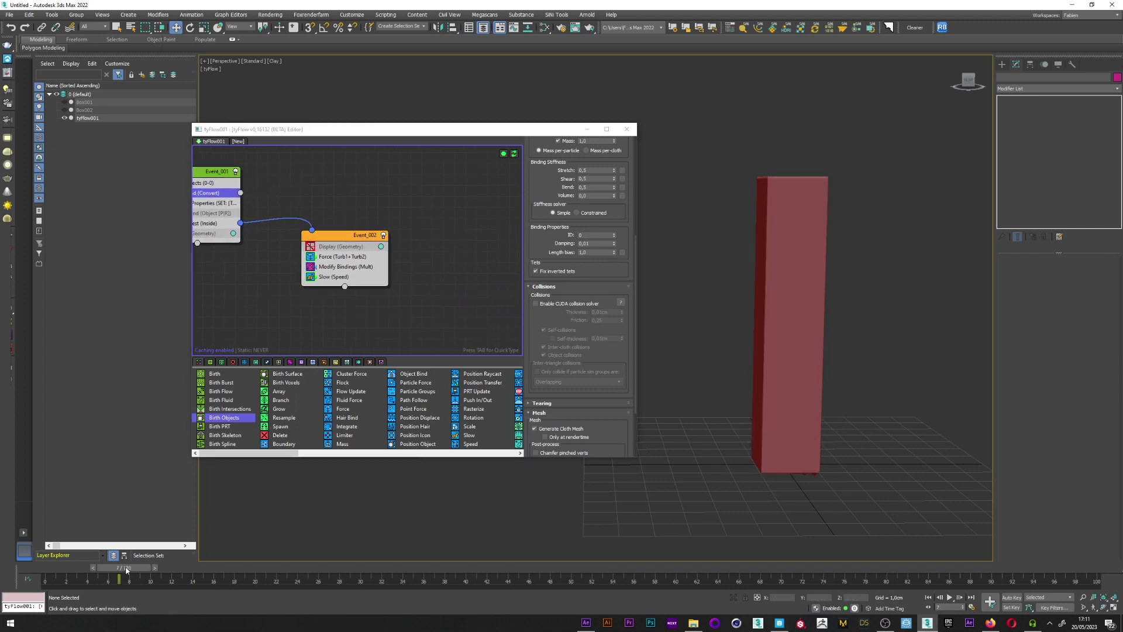
{"action": "left_click", "coordinate": [345, 266]}
{"action": "key", "text": "Tab"}
{"action": "type", "text": "tim"}
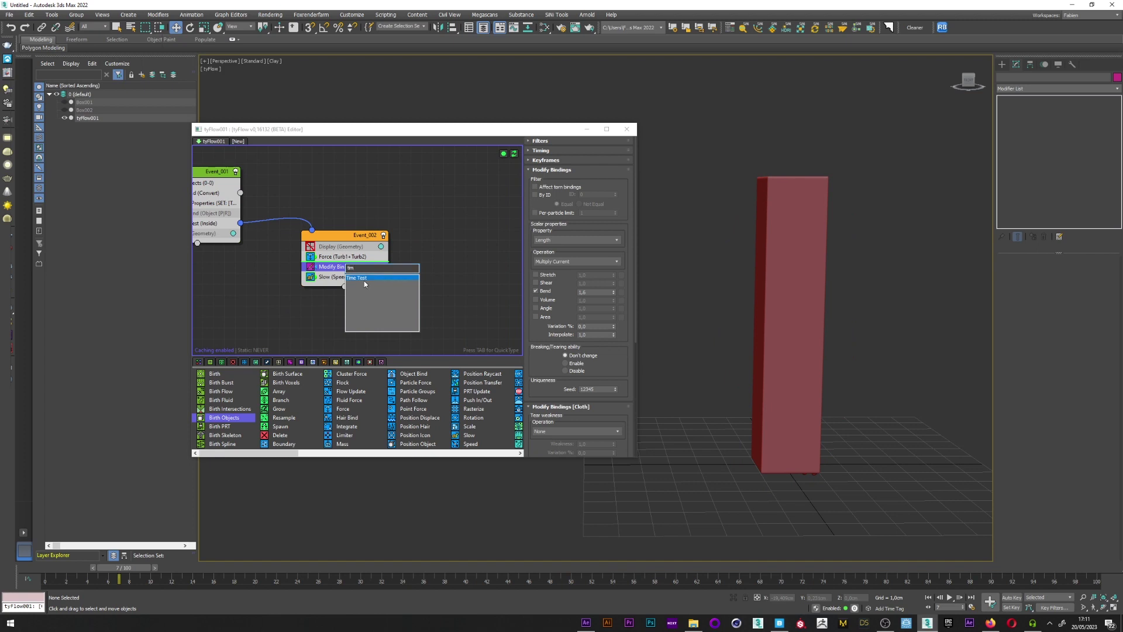
{"action": "left_click", "coordinate": [364, 279]}
{"action": "left_click_drag", "start_coordinate": [343, 266], "coordinate": [339, 280]}
Create a new event containing a Find Target operator beside Event_002.
{"action": "middle_click_drag", "start_coordinate": [435, 276], "coordinate": [406, 277]}
{"action": "left_click", "coordinate": [406, 276]}
{"action": "key", "text": "Tab"}
{"action": "type", "text": "fin"}
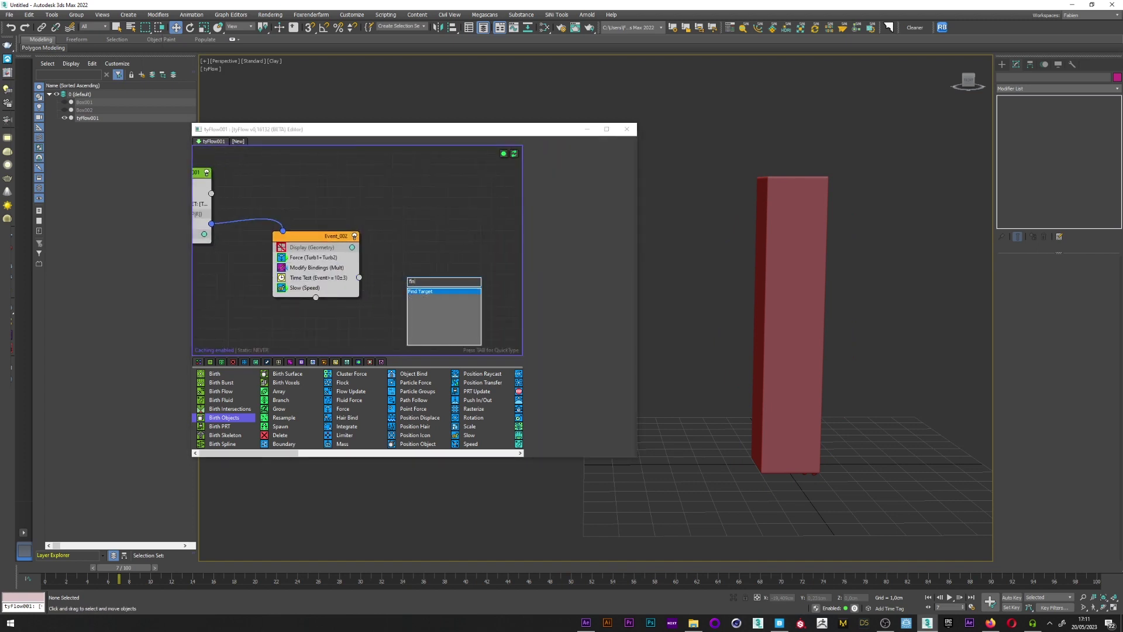
{"action": "left_click", "coordinate": [420, 293]}
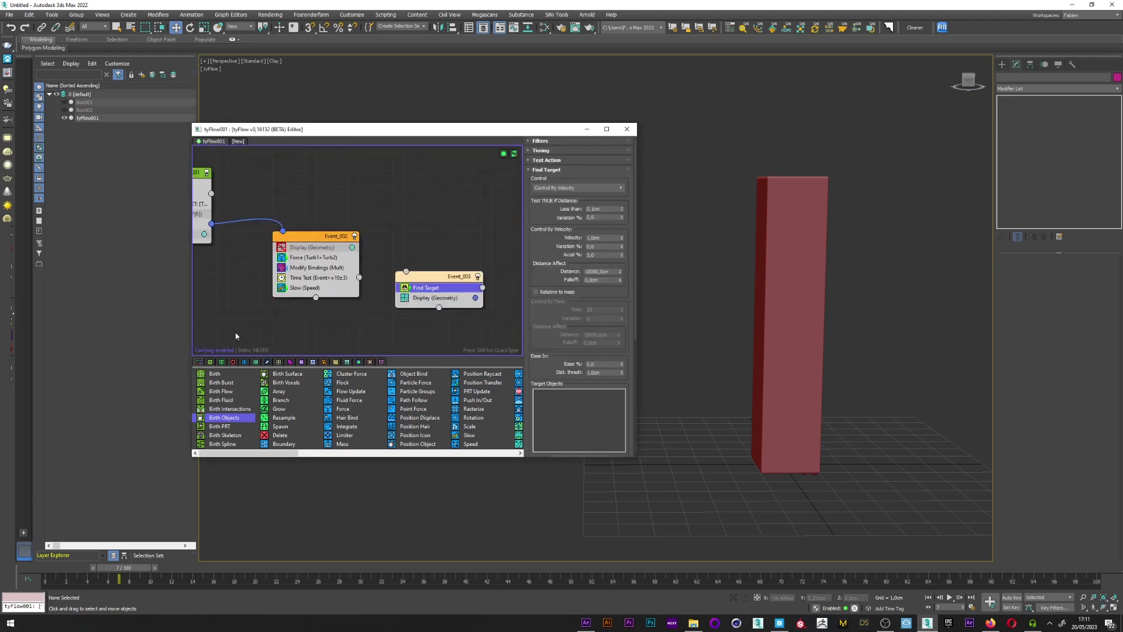
Connect the Time Test output of Event_002 to Event_003 and pick Box001 as the Find Target object.
{"action": "left_click_drag", "start_coordinate": [359, 278], "coordinate": [406, 272]}
{"action": "scroll", "coordinate": [637, 248], "scroll_direction": "down", "scroll_amount": 5}
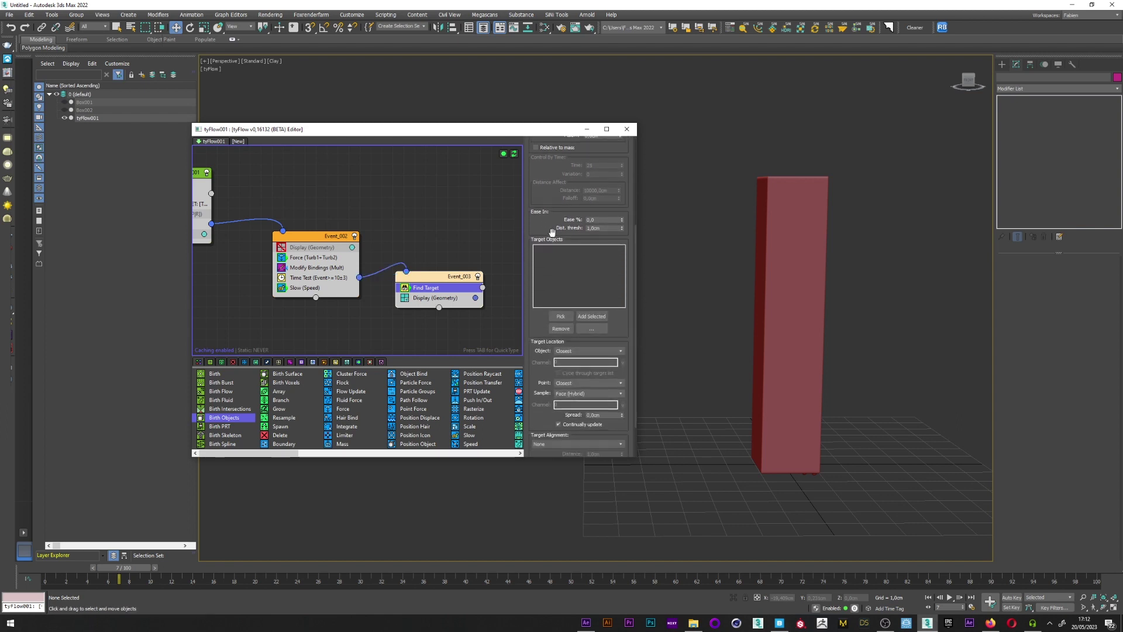
{"action": "left_click", "coordinate": [569, 314]}
{"action": "left_click", "coordinate": [85, 102]}
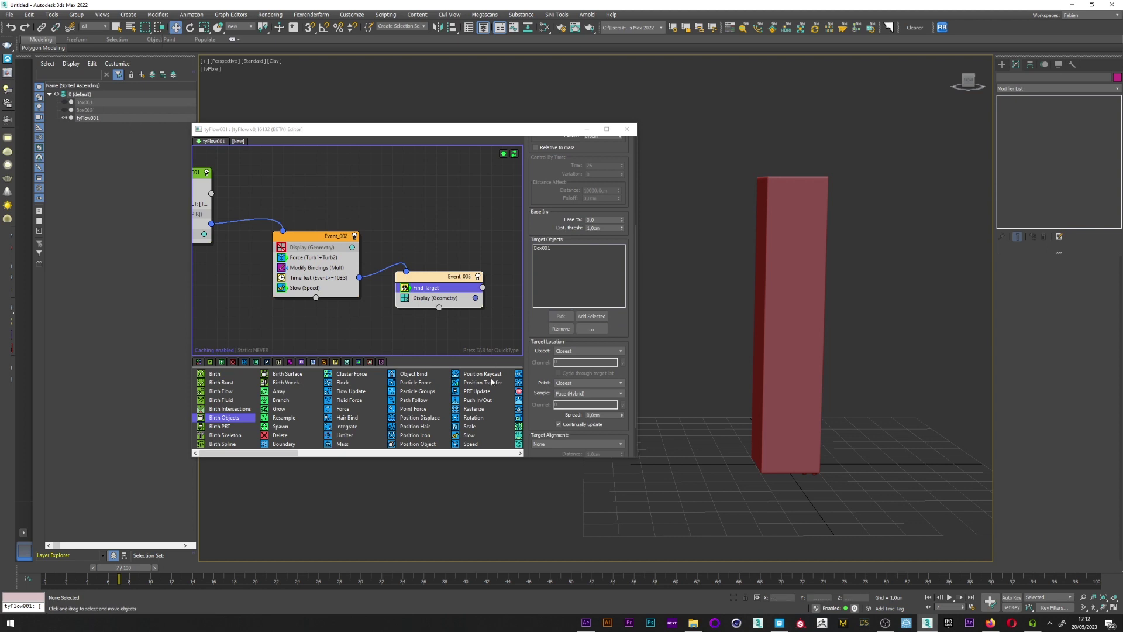
Set the Find Target location's point to Custom TM and use the Save position channel.
{"action": "scroll", "coordinate": [547, 293], "scroll_direction": "down", "scroll_amount": 2}
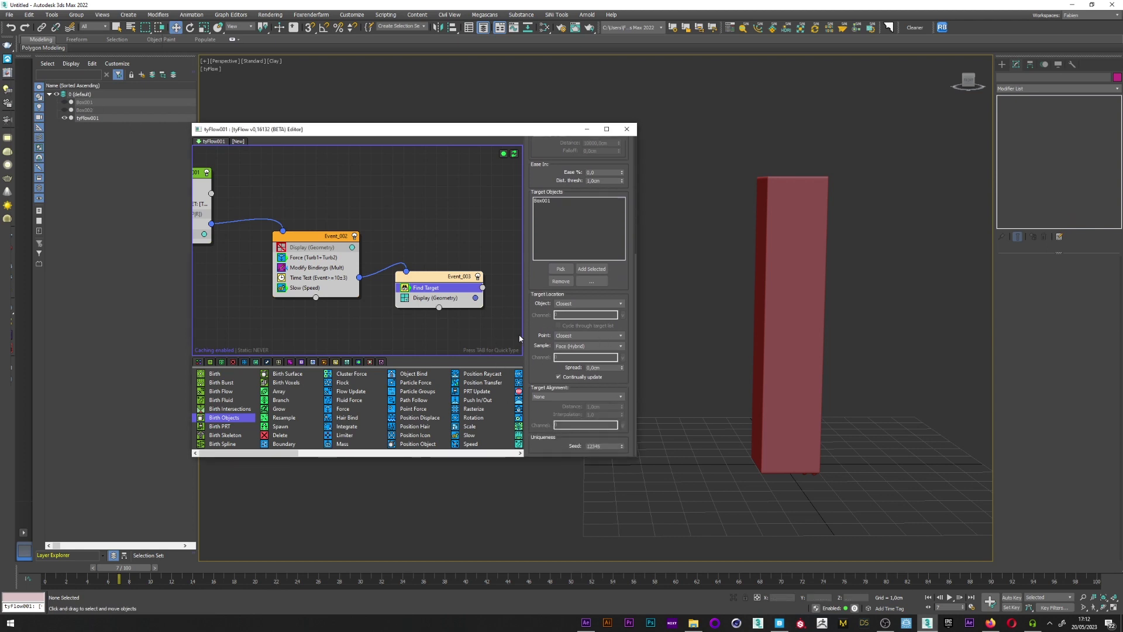
{"action": "left_click", "coordinate": [598, 335]}
{"action": "left_click", "coordinate": [568, 361]}
{"action": "left_click", "coordinate": [623, 357]}
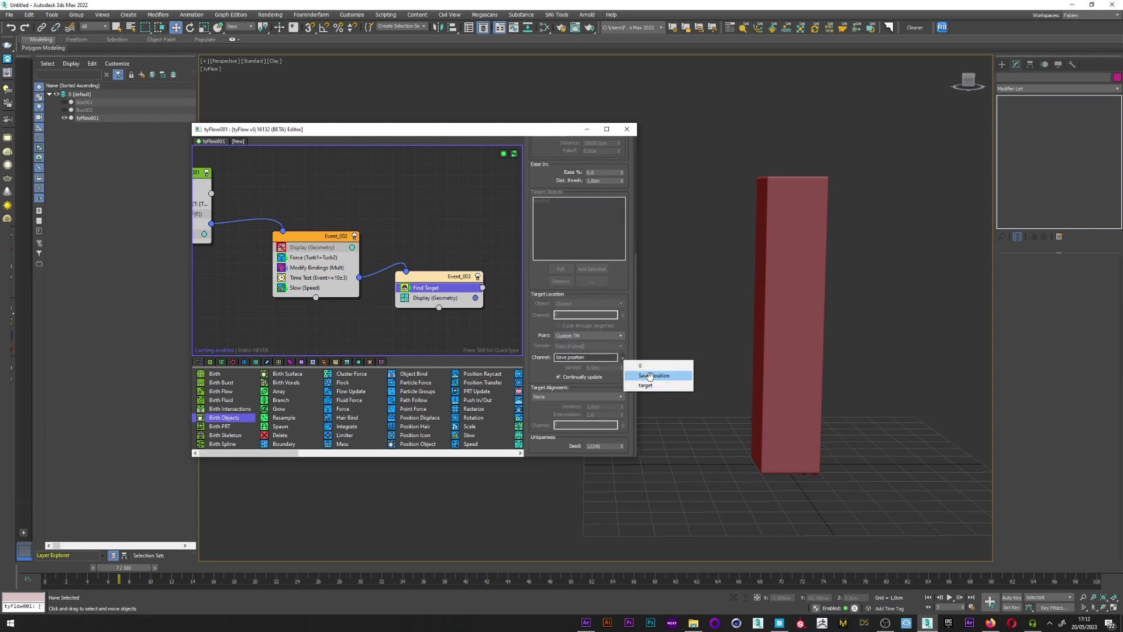
{"action": "left_click", "coordinate": [654, 375]}
Set the Find Target acceleration to 20% and preview the simulation along the timeline.
{"action": "scroll", "coordinate": [630, 224], "scroll_direction": "up", "scroll_amount": 5}
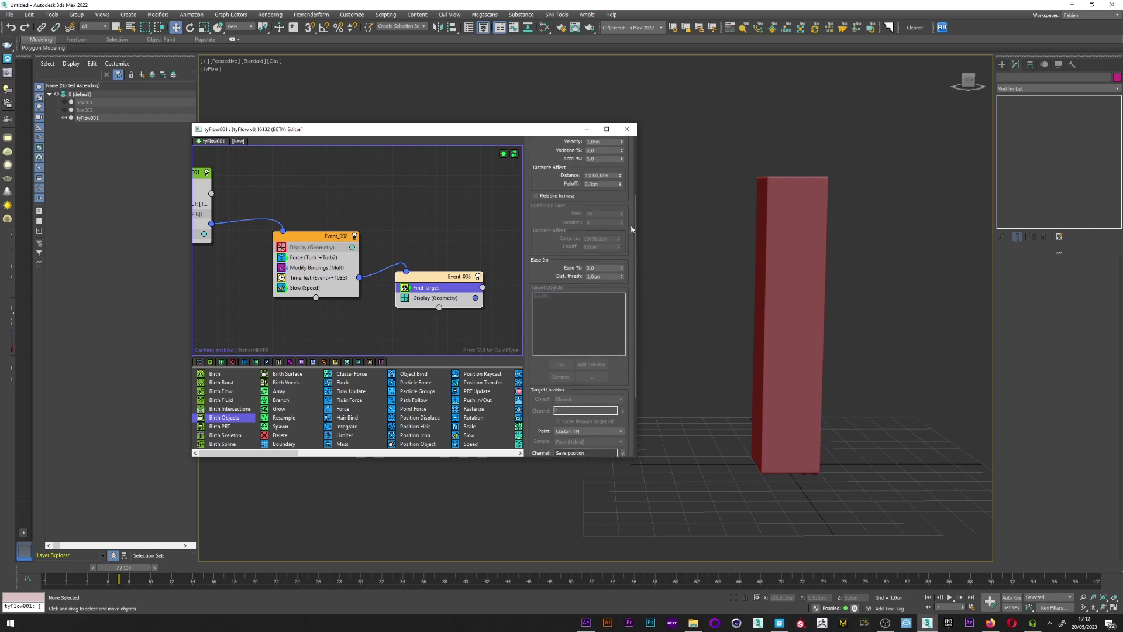
{"action": "left_click", "coordinate": [601, 184]}
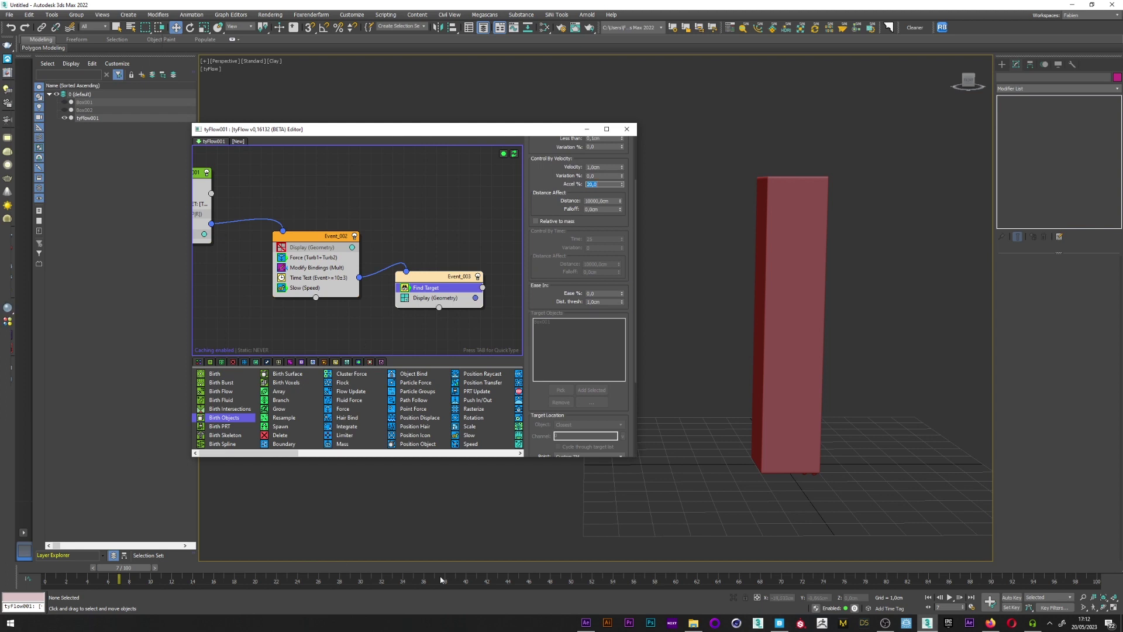
{"action": "left_click", "coordinate": [758, 567]}
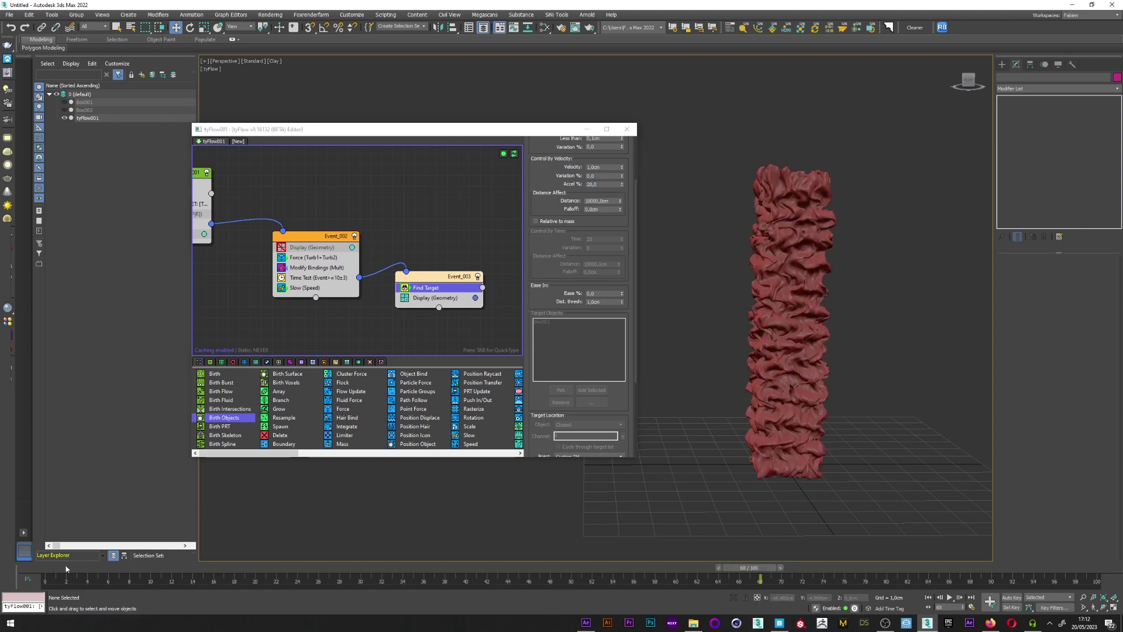
{"action": "left_click_drag", "start_coordinate": [65, 569], "coordinate": [486, 578]}
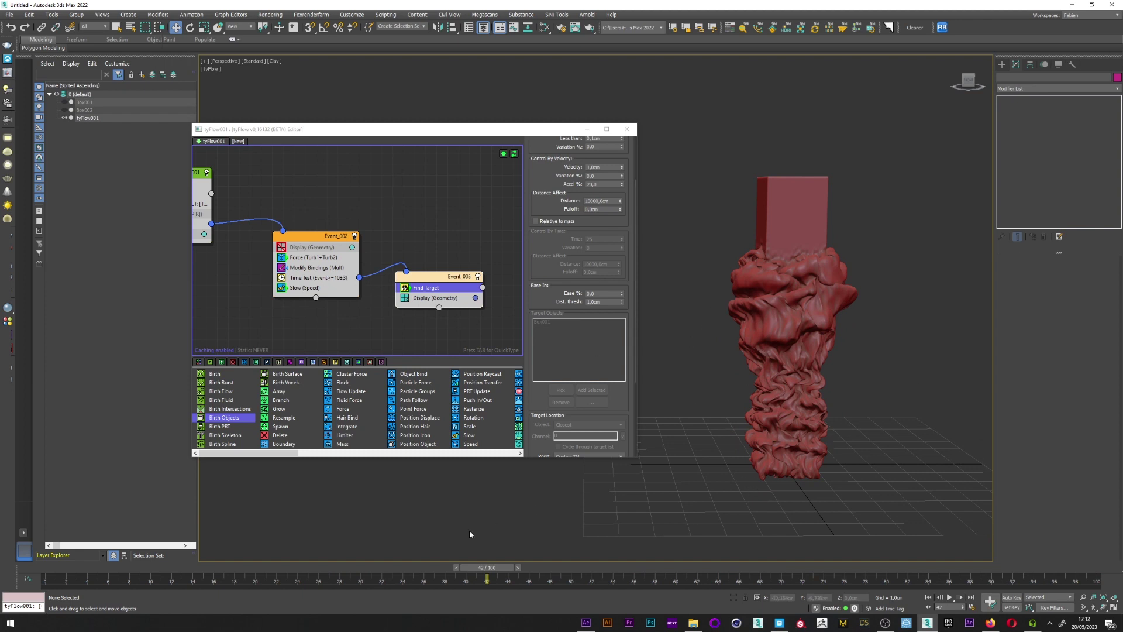
{"action": "left_click_drag", "start_coordinate": [476, 569], "coordinate": [578, 570]}
Set the Time Test value in Event_002 to 20 and preview the cloth along the timeline.
{"action": "left_click", "coordinate": [340, 278]}
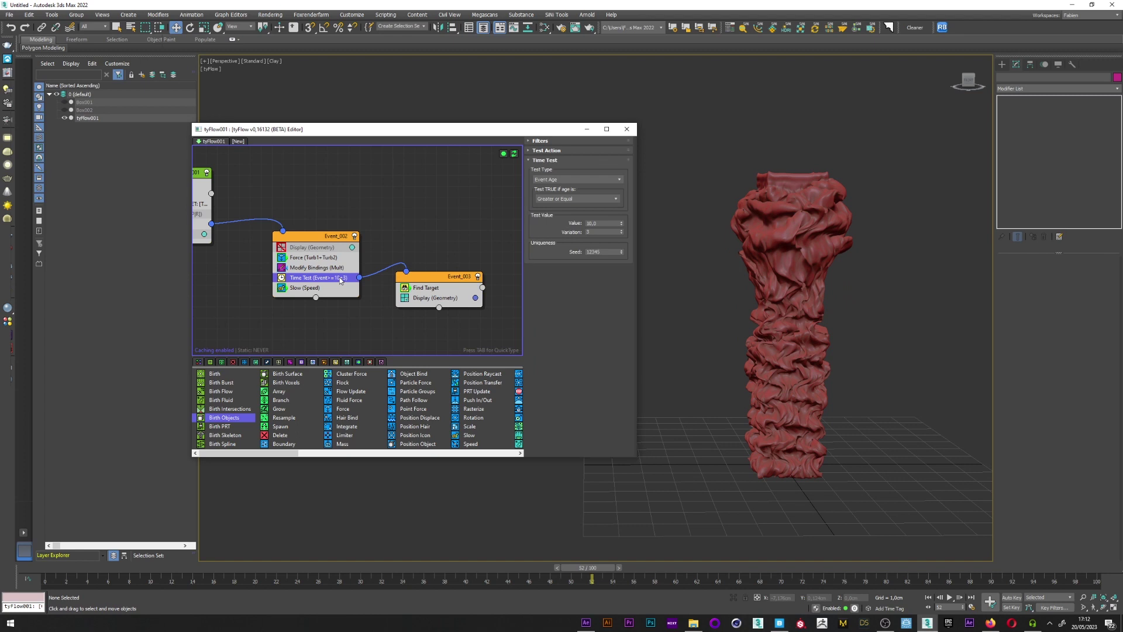
{"action": "double_click", "coordinate": [599, 226]}
{"action": "type", "text": "2"}
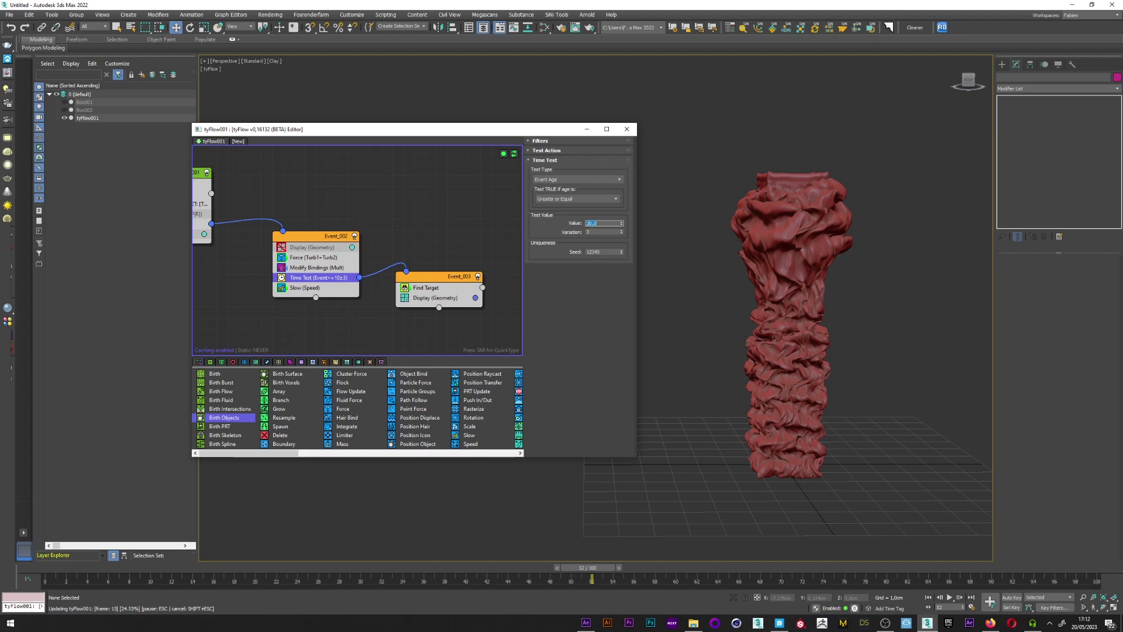
{"action": "key", "text": "Return"}
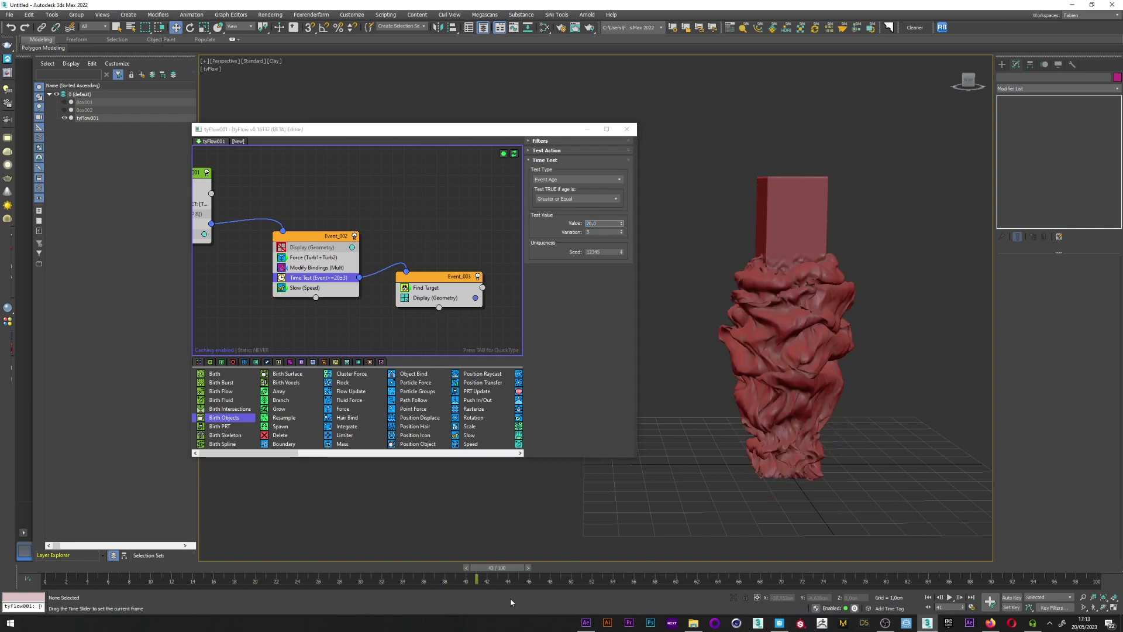
{"action": "left_click_drag", "start_coordinate": [638, 568], "coordinate": [895, 567]}
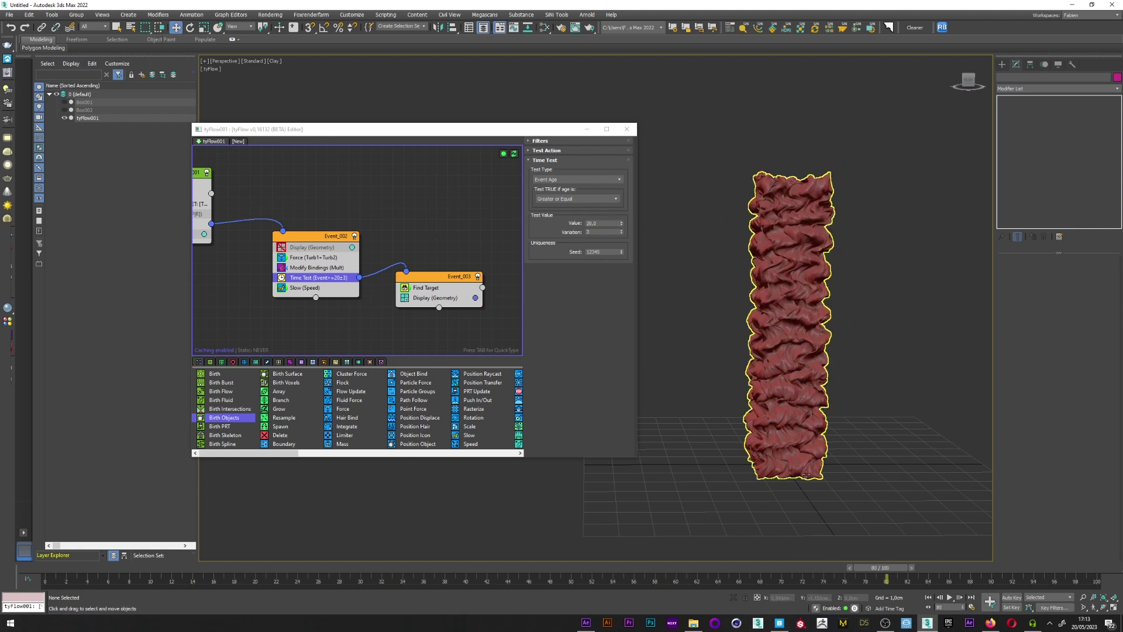
{"action": "middle_click_drag", "start_coordinate": [769, 398], "coordinate": [760, 401]}
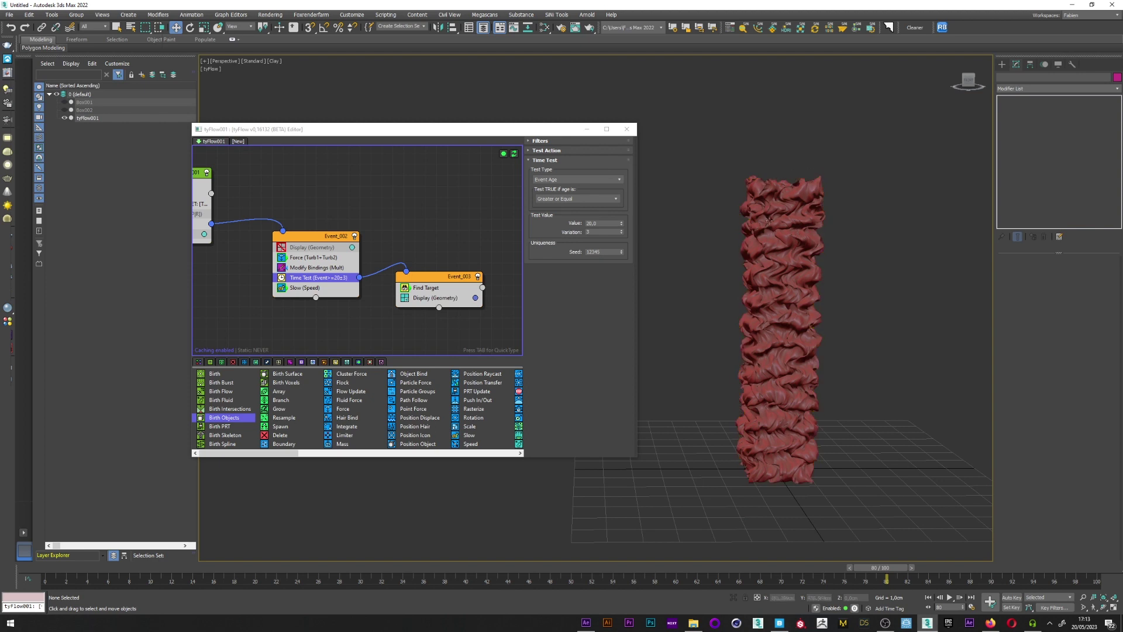
Add a Modify Bindings operator below Find Target in Event_003.
{"action": "left_click", "coordinate": [425, 289]}
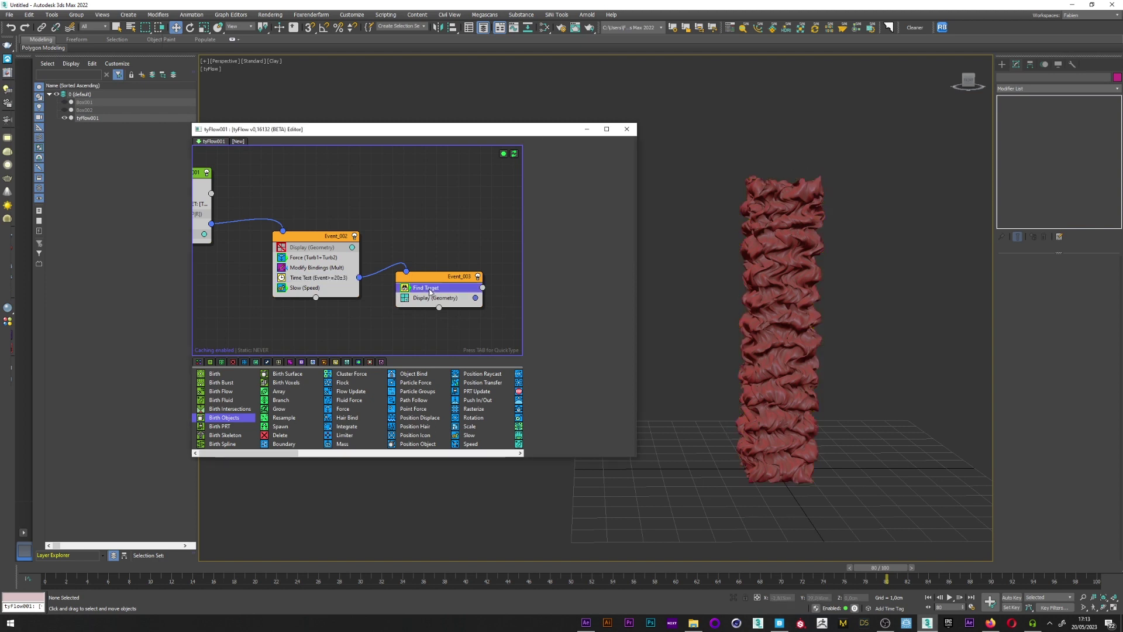
{"action": "key", "text": "Tab"}
{"action": "type", "text": "mod"}
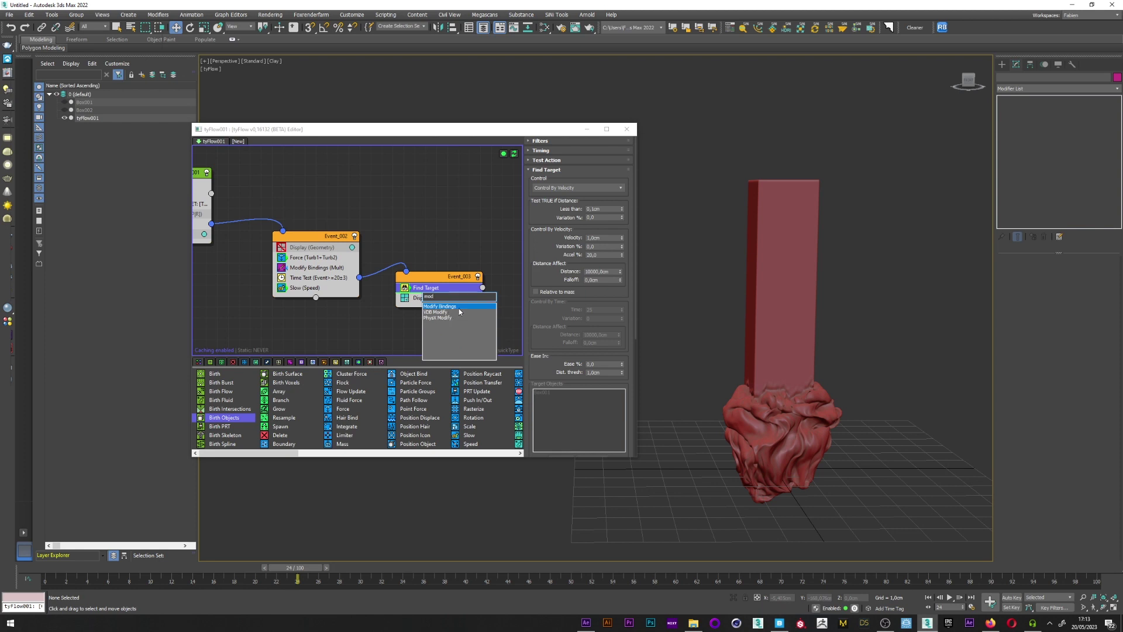
{"action": "key", "text": "Return"}
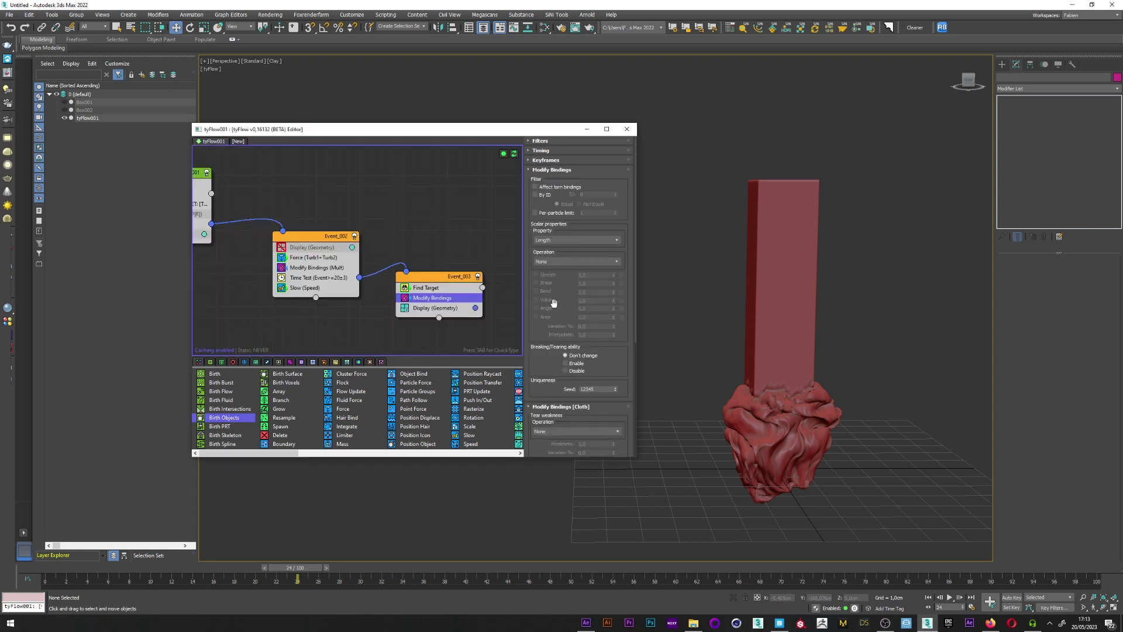
Set Event_003's Modify Bindings operation to Reset to Original for Bend only and preview the simulation along the timeline.
{"action": "left_click_drag", "start_coordinate": [554, 302], "coordinate": [556, 266]}
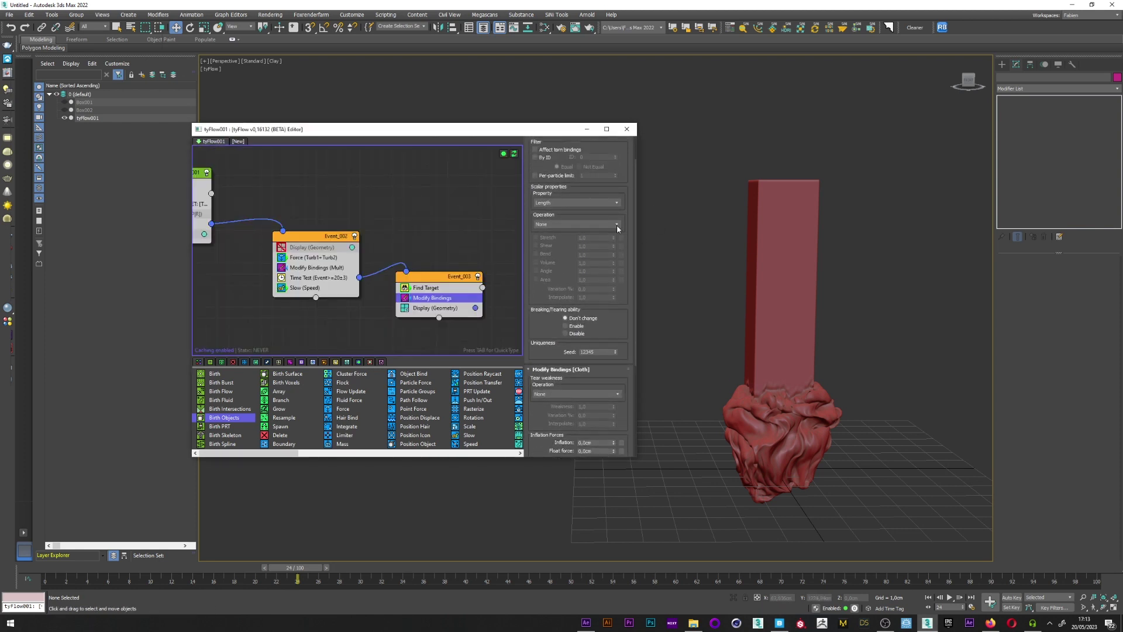
{"action": "left_click", "coordinate": [541, 224]}
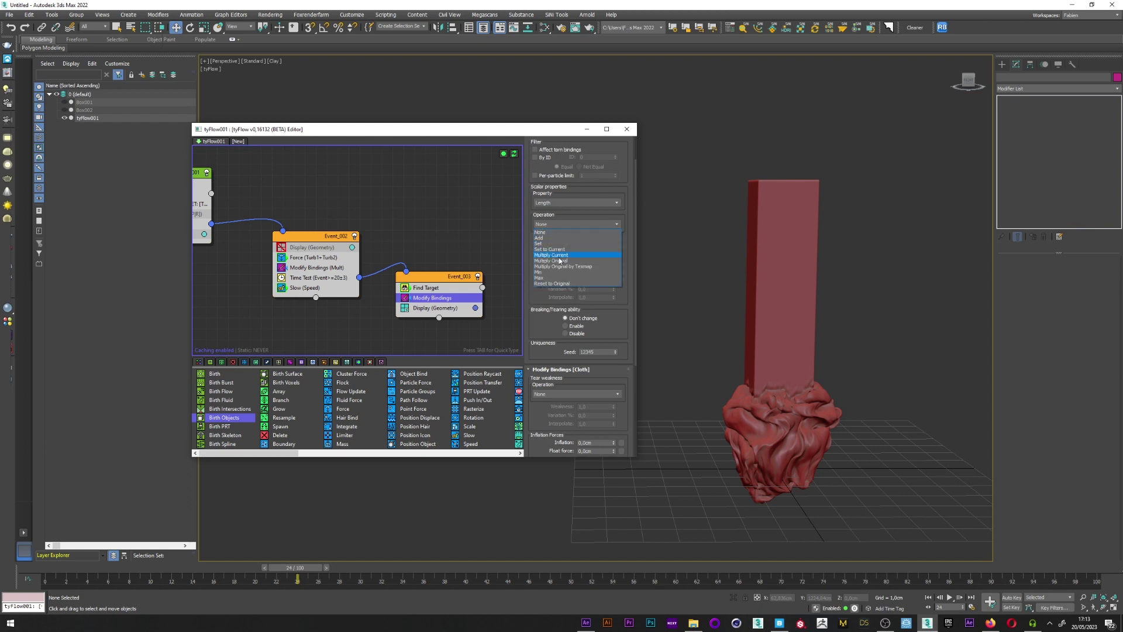
{"action": "left_click", "coordinate": [546, 284]}
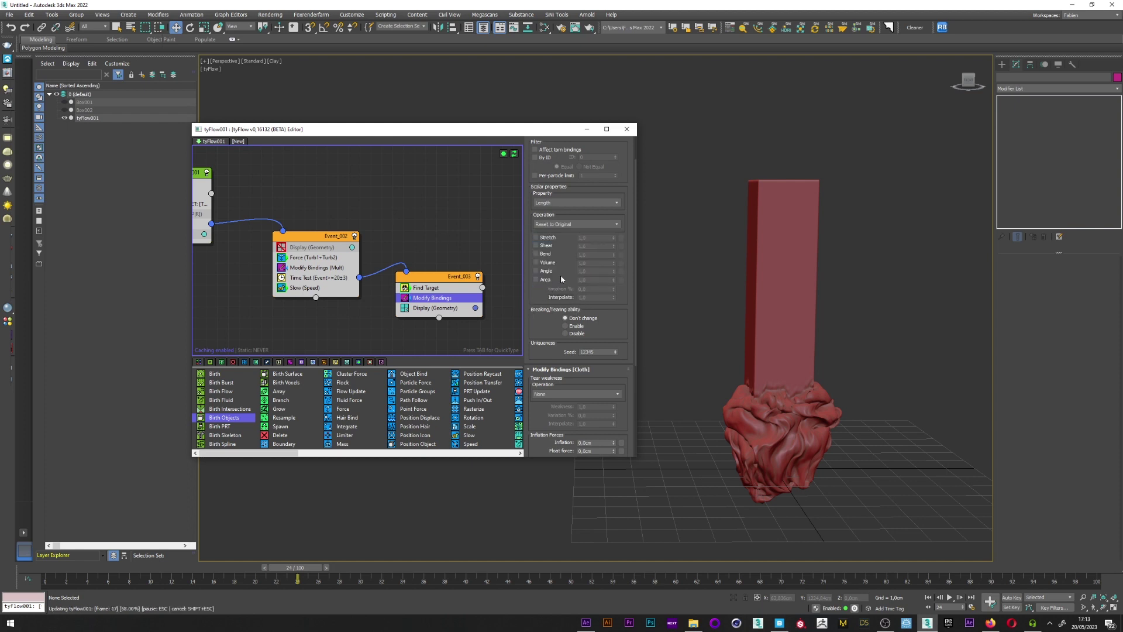
{"action": "left_click", "coordinate": [538, 255]}
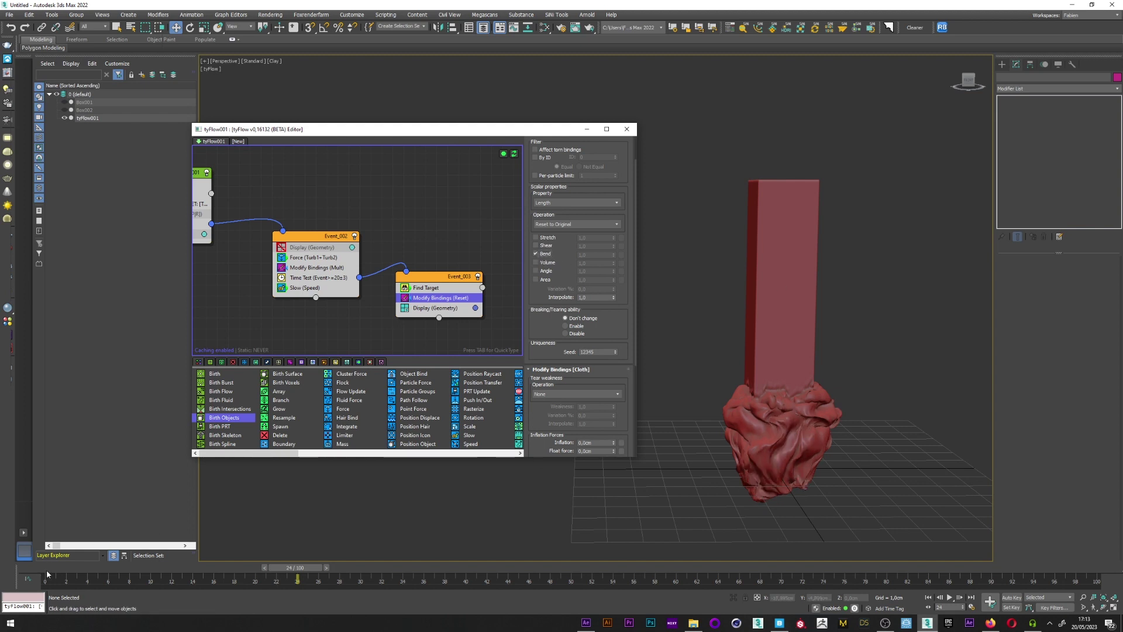
{"action": "left_click_drag", "start_coordinate": [50, 574], "coordinate": [1088, 567]}
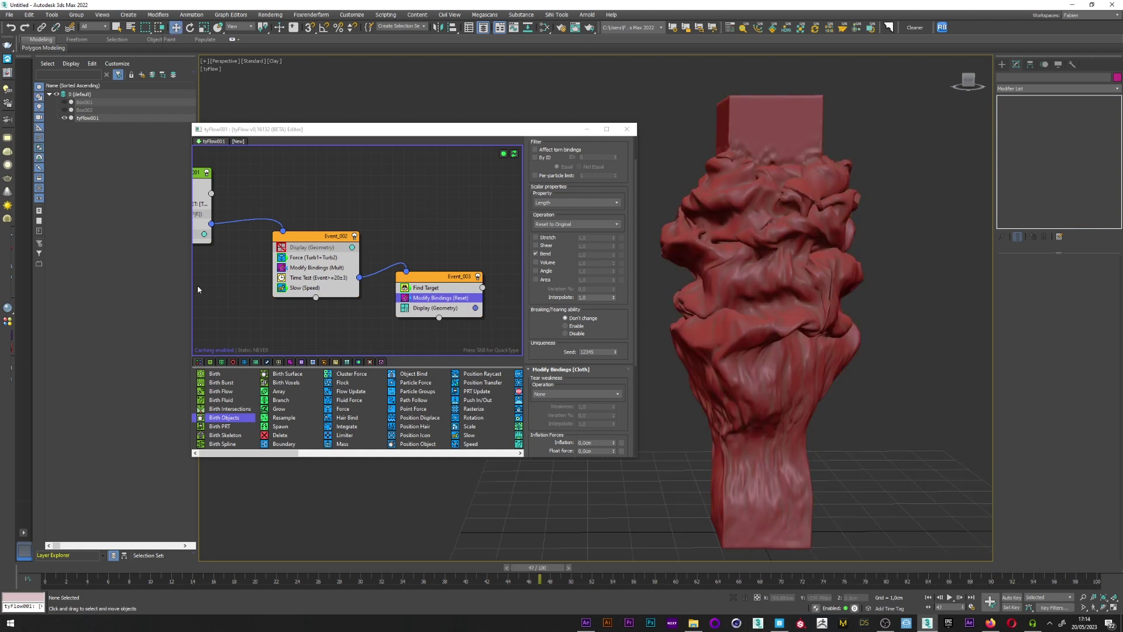
Switch built-in noise layer 1 of Event_002's Force operator to Perlin and preview the result along the timeline.
{"action": "left_click", "coordinate": [309, 267]}
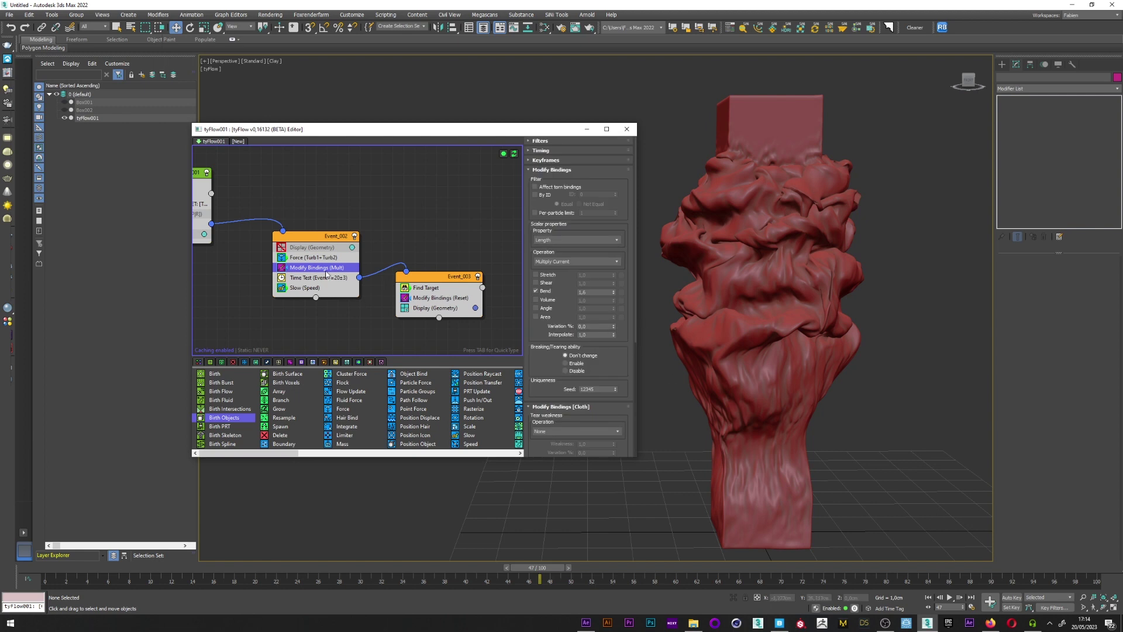
{"action": "left_click", "coordinate": [324, 259]}
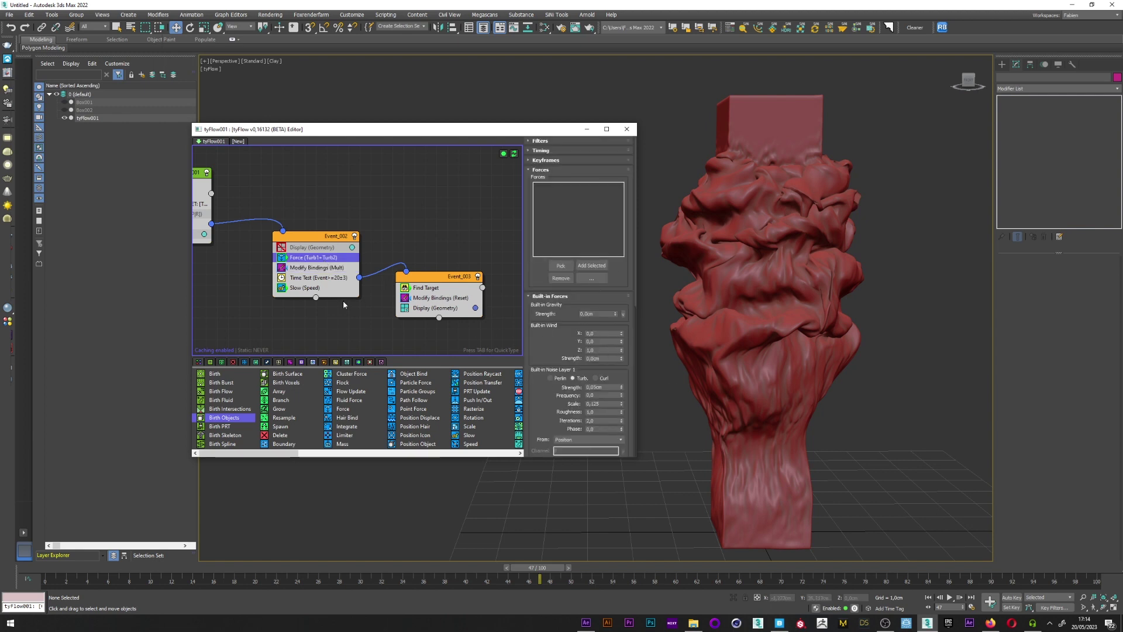
{"action": "left_click", "coordinate": [559, 379]}
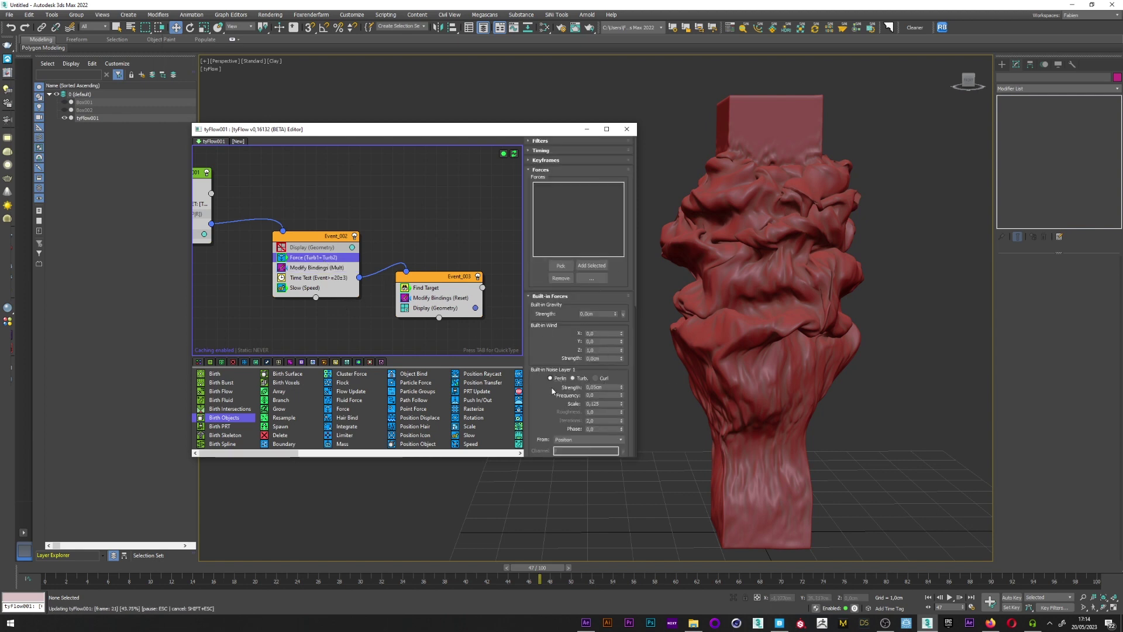
{"action": "left_click_drag", "start_coordinate": [537, 567], "coordinate": [687, 566]}
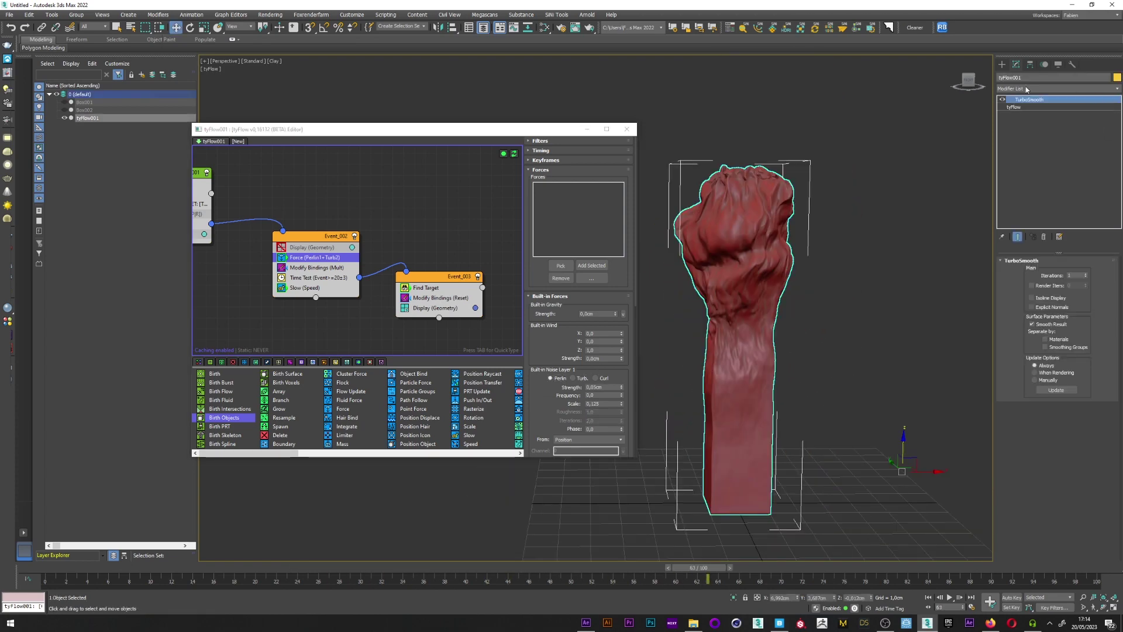
Add a Relax modifier with 100 iterations above TurboSmooth on tyFlow001 and preview it along the timeline.
{"action": "left_click", "coordinate": [1027, 89]}
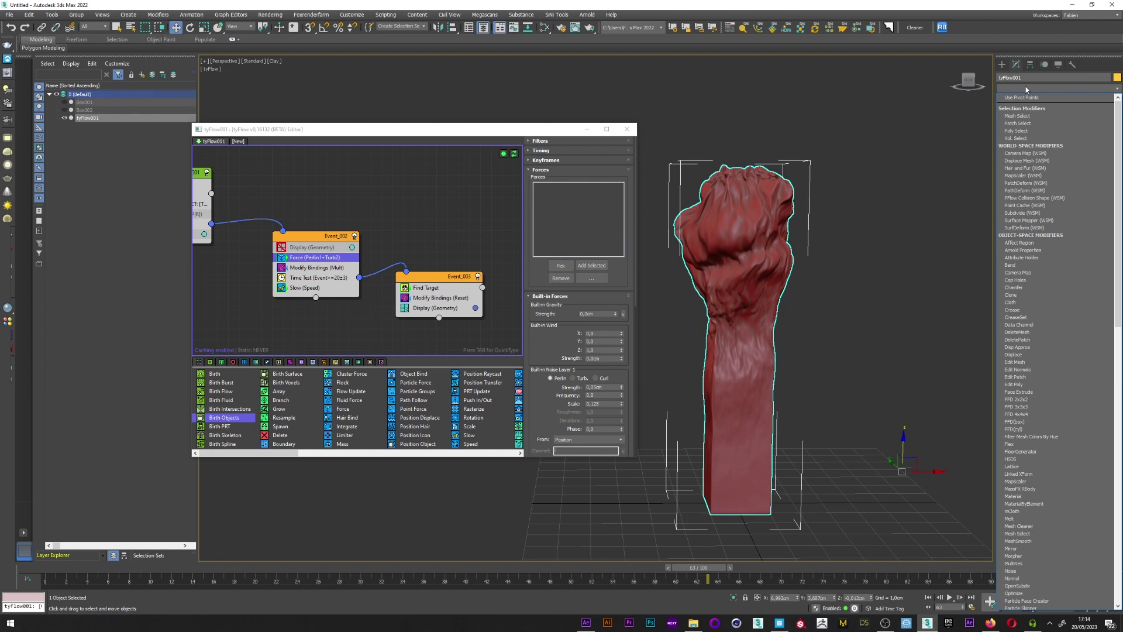
{"action": "key", "text": "r"}
{"action": "left_click", "coordinate": [1027, 89]}
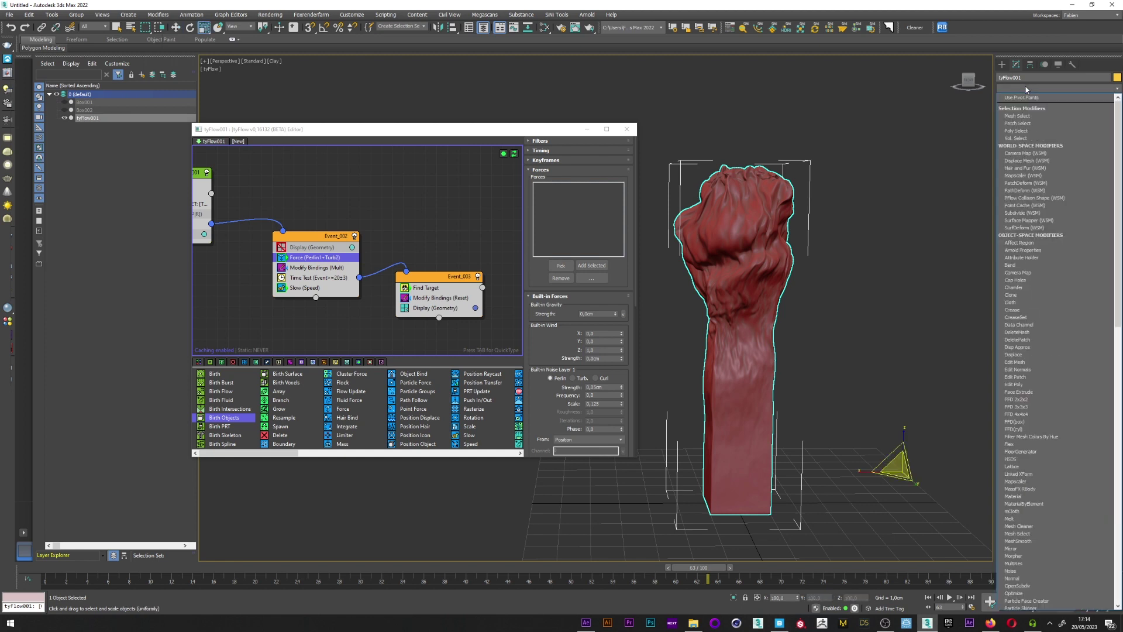
{"action": "left_click", "coordinate": [1017, 97]}
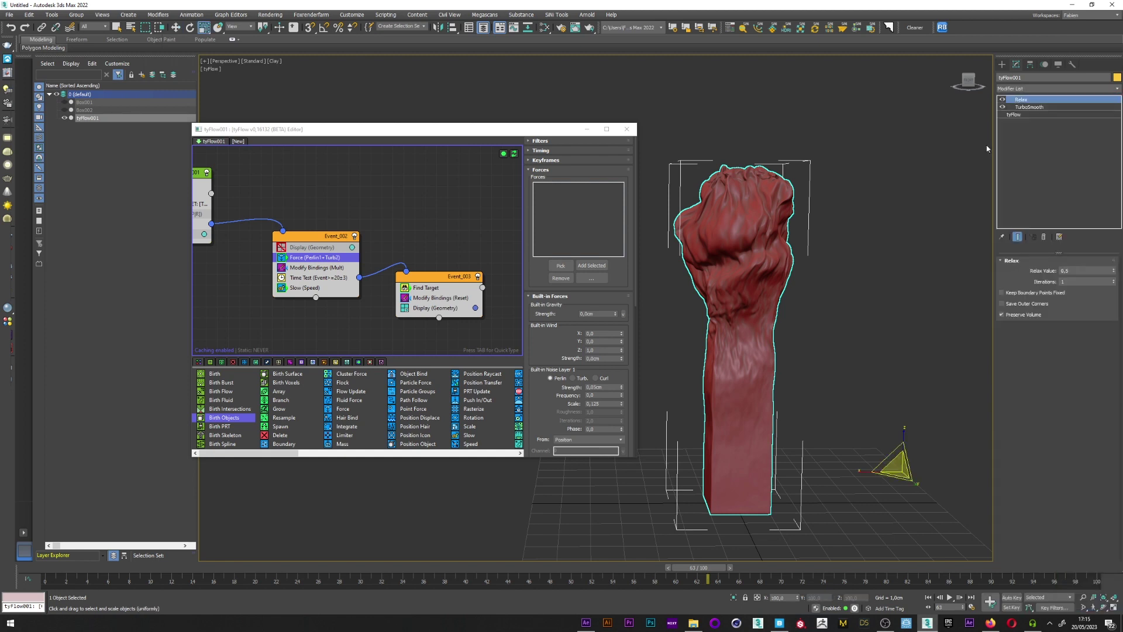
{"action": "left_click", "coordinate": [1070, 282]}
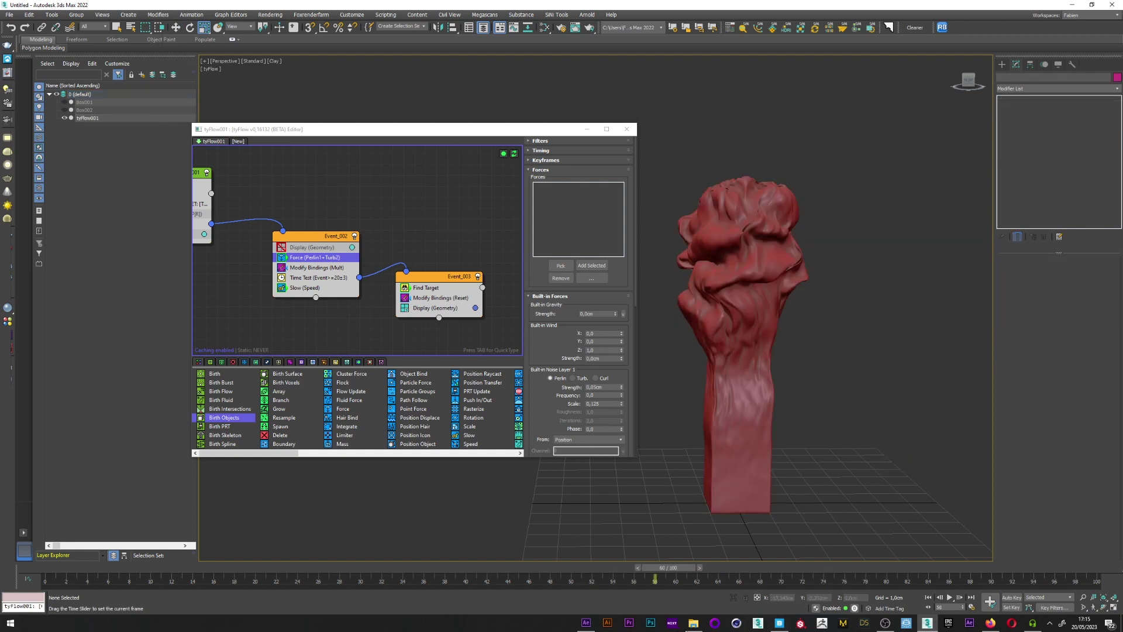
{"action": "left_click_drag", "start_coordinate": [676, 579], "coordinate": [805, 597]}
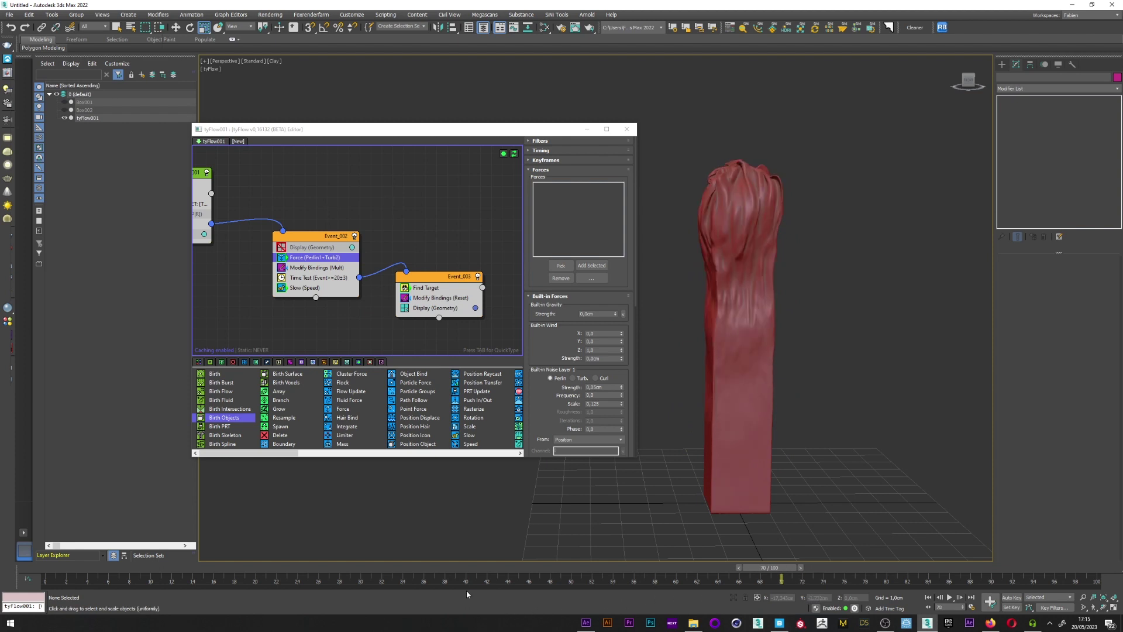
Go to frame 40 and add a tySelect modifier above Relax on tyFlow001.
{"action": "left_click", "coordinate": [466, 567]}
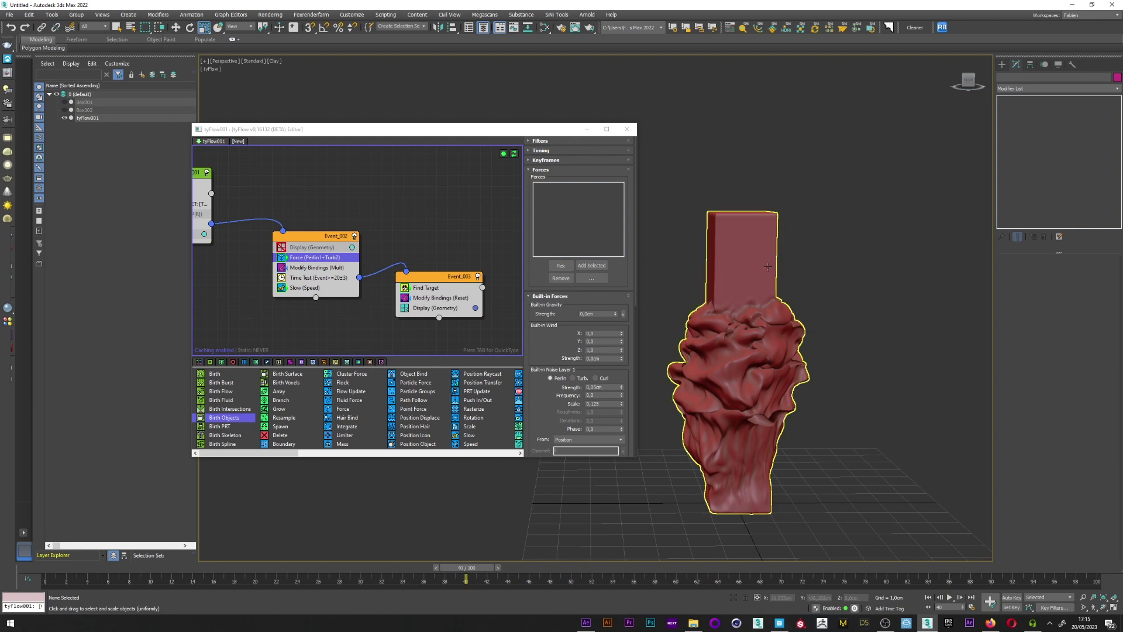
{"action": "left_click", "coordinate": [771, 290]}
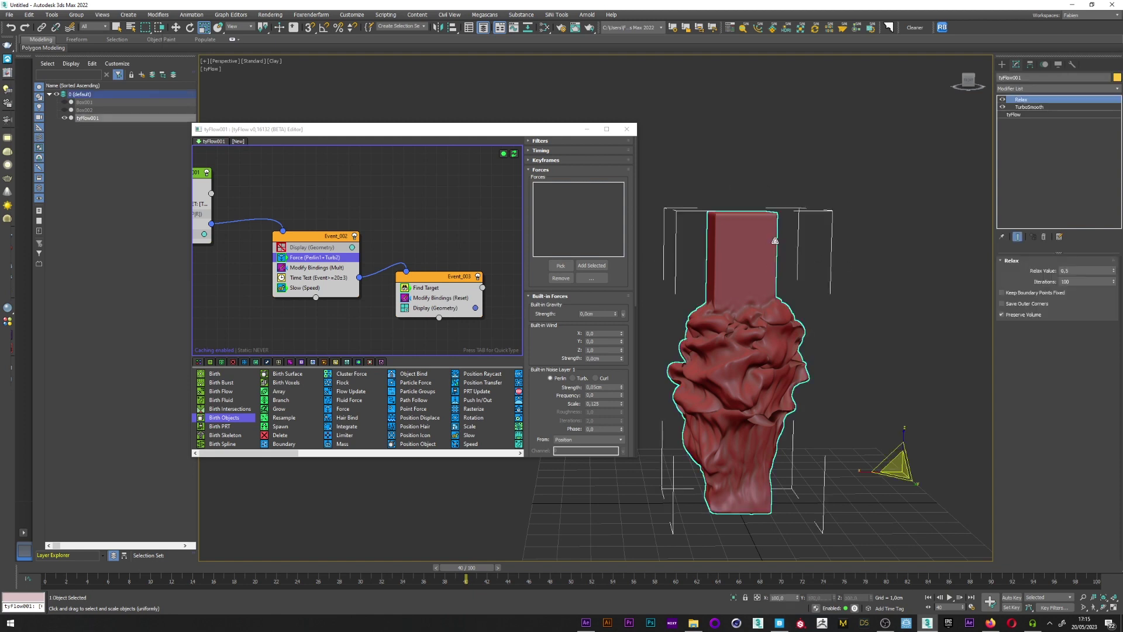
{"action": "left_click", "coordinate": [1056, 88]}
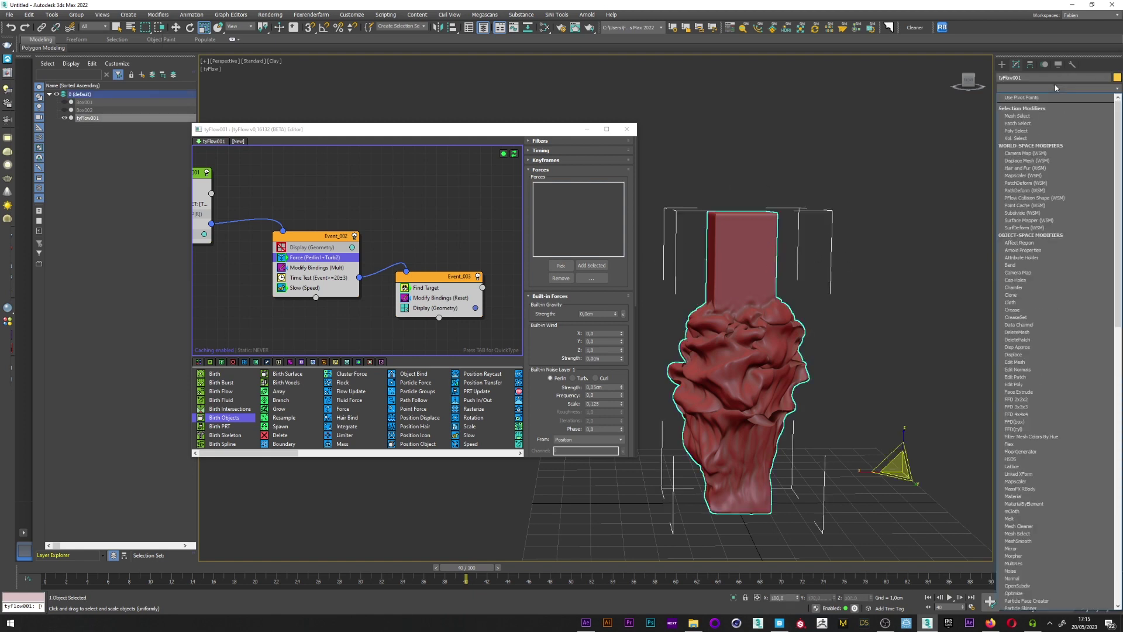
{"action": "scroll", "coordinate": [1022, 229], "scroll_direction": "down", "scroll_amount": 15}
{"action": "key", "text": "t"}
{"action": "key", "text": "t"}
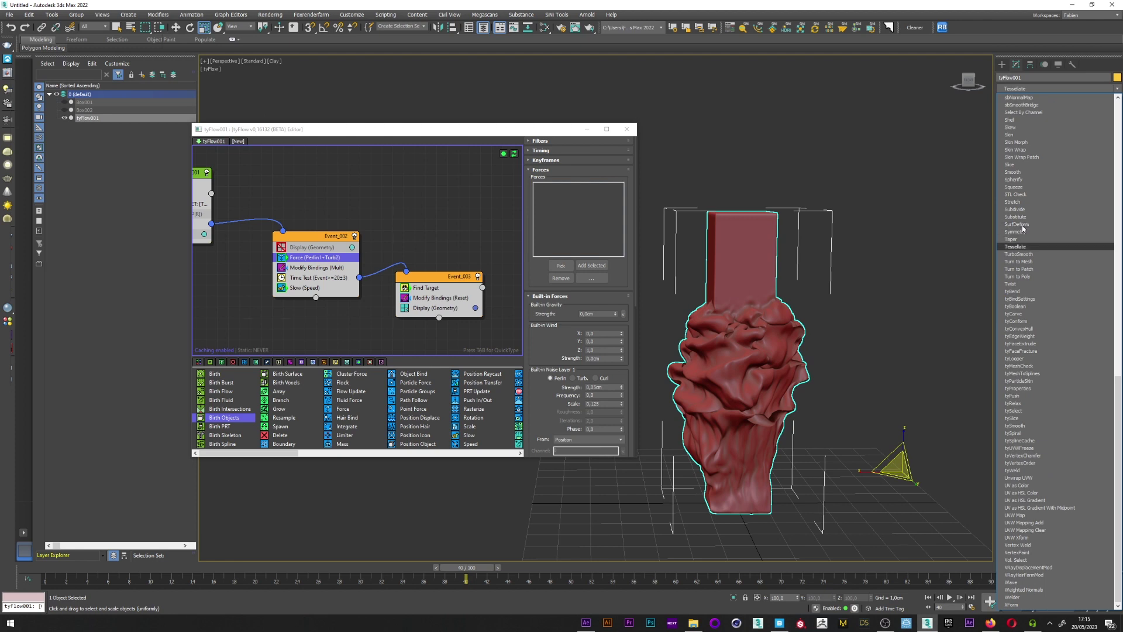
{"action": "key", "text": "Down"}
{"action": "key", "text": "Down"}
{"action": "key", "text": "Down"}
{"action": "key", "text": "Down"}
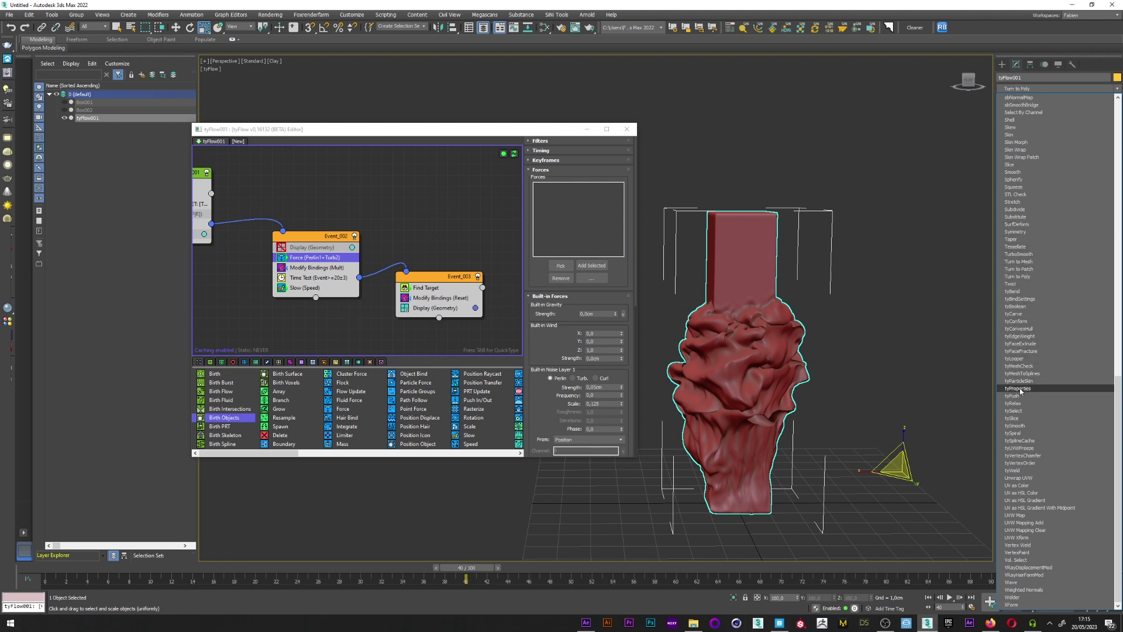
{"action": "left_click", "coordinate": [1020, 410]}
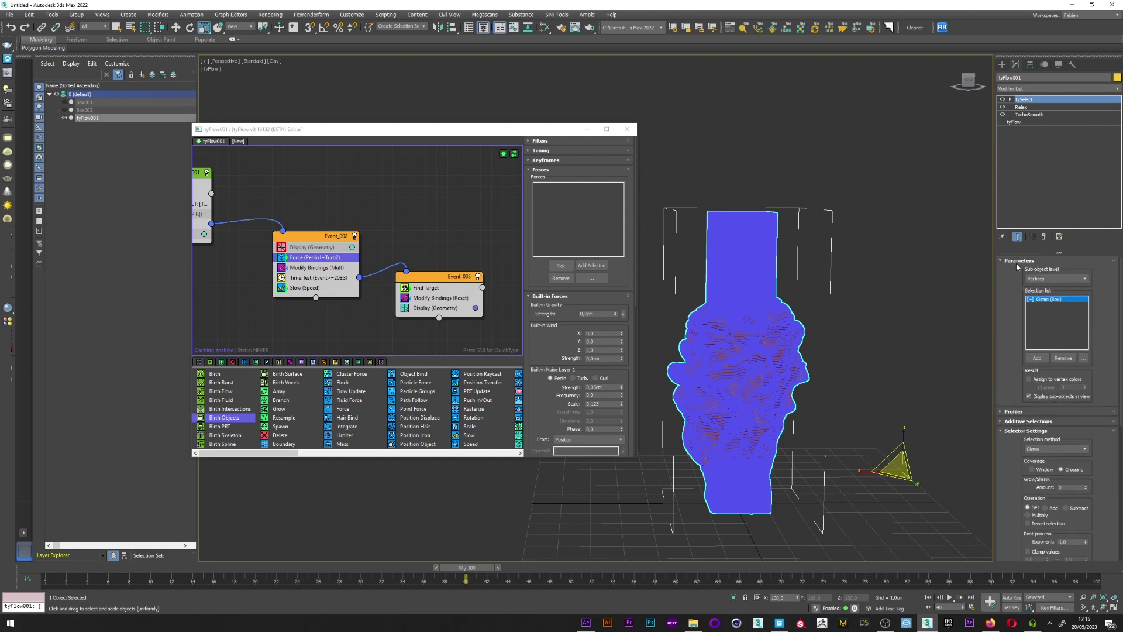
Change the tySelect modifier's selection method on tyFlow001 to Deformation.
{"action": "scroll", "coordinate": [1000, 402], "scroll_direction": "down", "scroll_amount": 2}
{"action": "left_click", "coordinate": [1037, 410]}
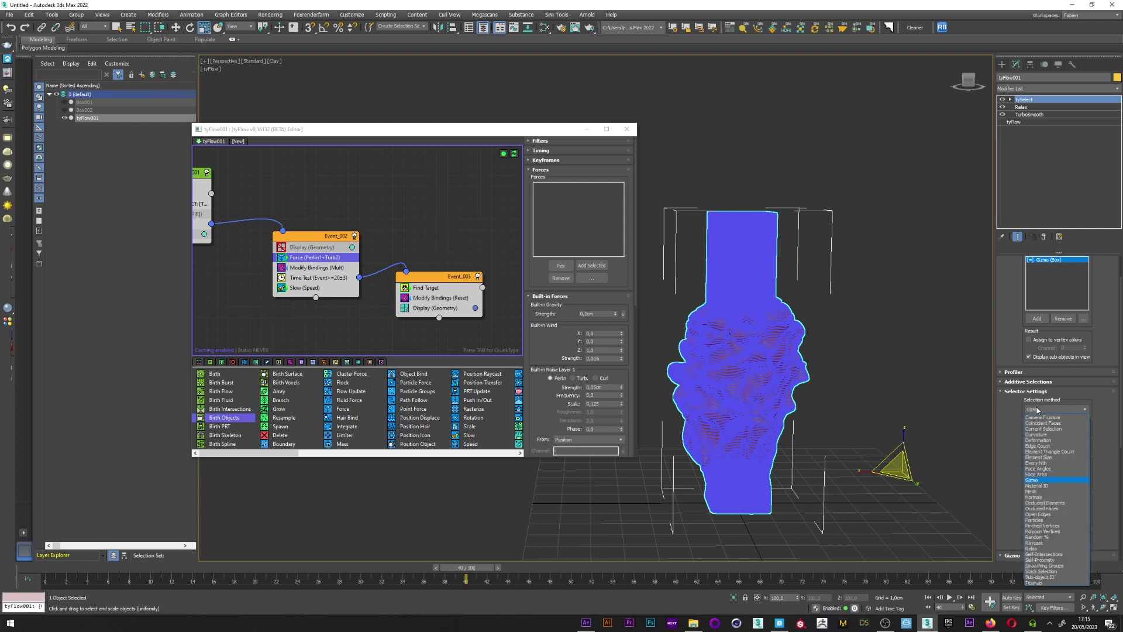
{"action": "key", "text": "d"}
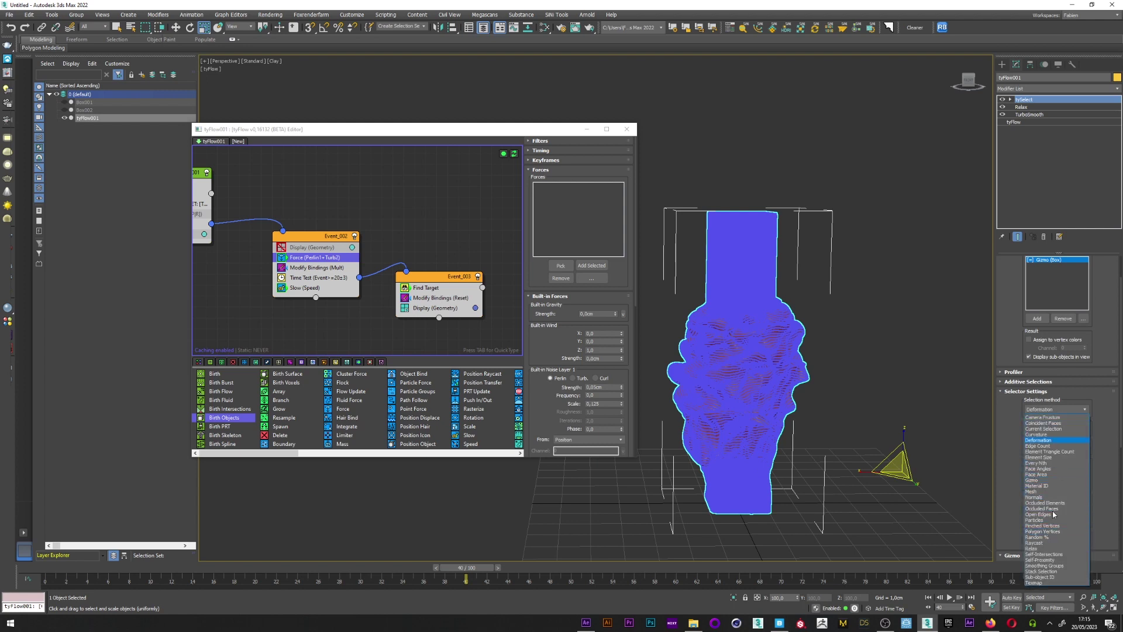
{"action": "left_click", "coordinate": [1039, 440]}
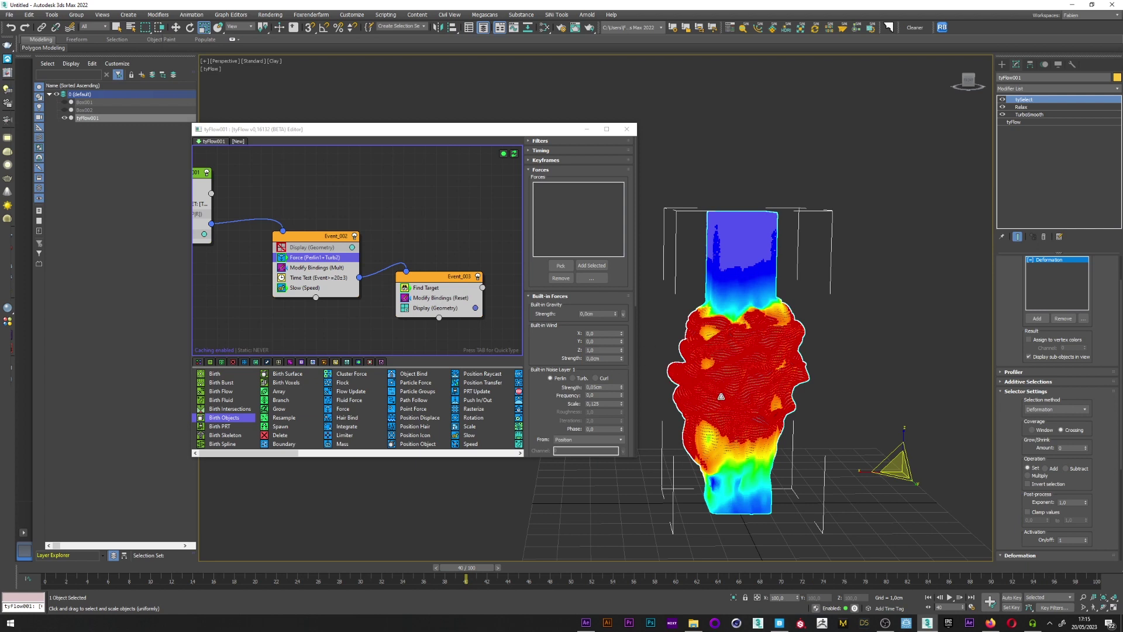
Move the Relax modifier above tySelect in tyFlow001's stack and reselect the object.
{"action": "left_click_drag", "start_coordinate": [1021, 109], "coordinate": [1031, 103]}
{"action": "left_click", "coordinate": [890, 173]}
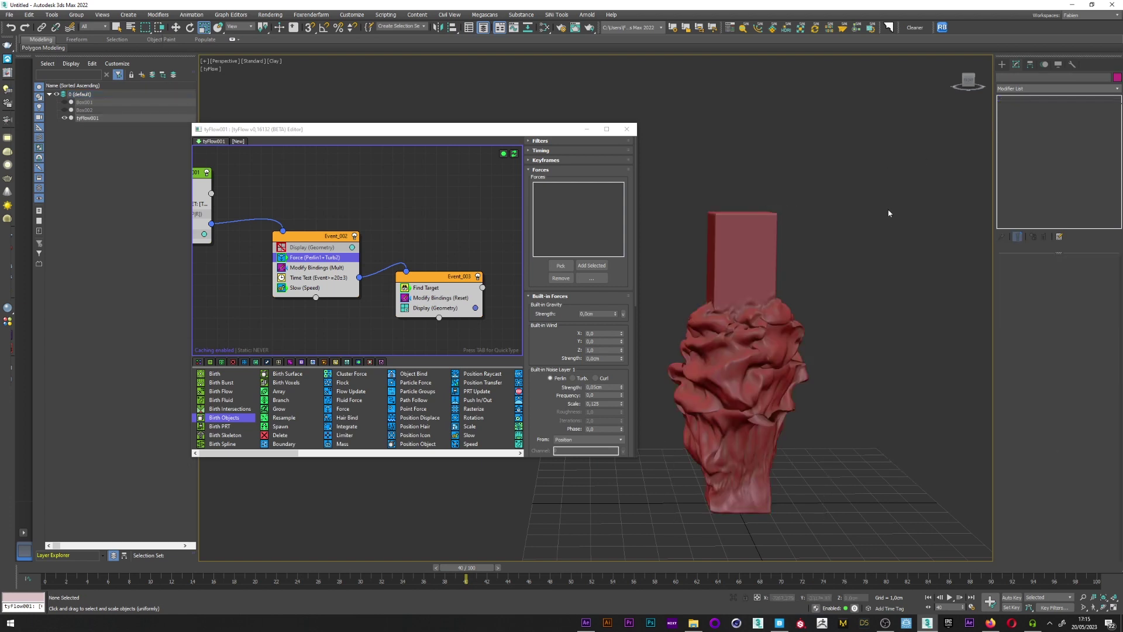
{"action": "left_click", "coordinate": [750, 227]}
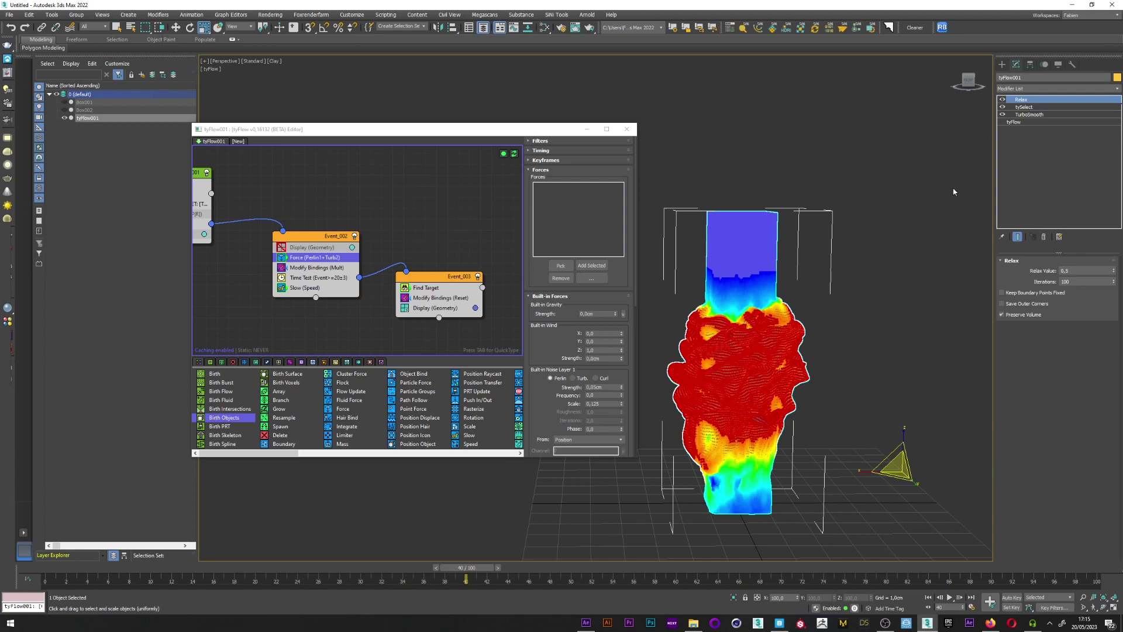
Compare the cloth folds up close with the top Relax modifier turned off and on.
{"action": "left_click", "coordinate": [1003, 101]}
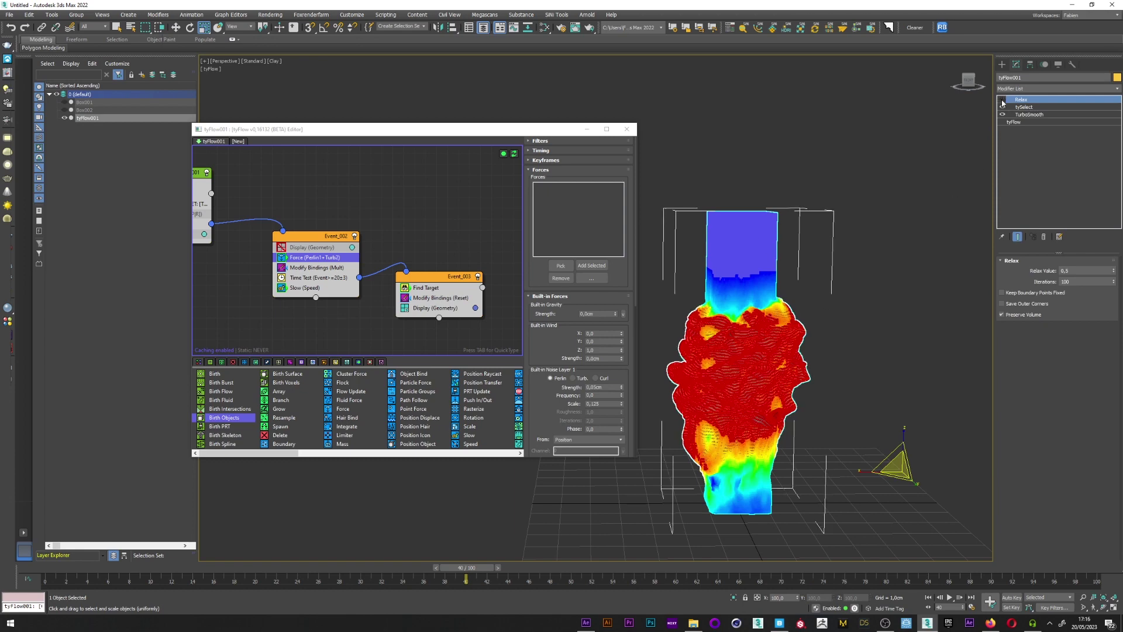
{"action": "left_click", "coordinate": [1002, 100]}
{"action": "scroll", "coordinate": [754, 354], "scroll_direction": "up", "scroll_amount": 2}
{"action": "middle_click_drag", "start_coordinate": [755, 355], "coordinate": [767, 329]}
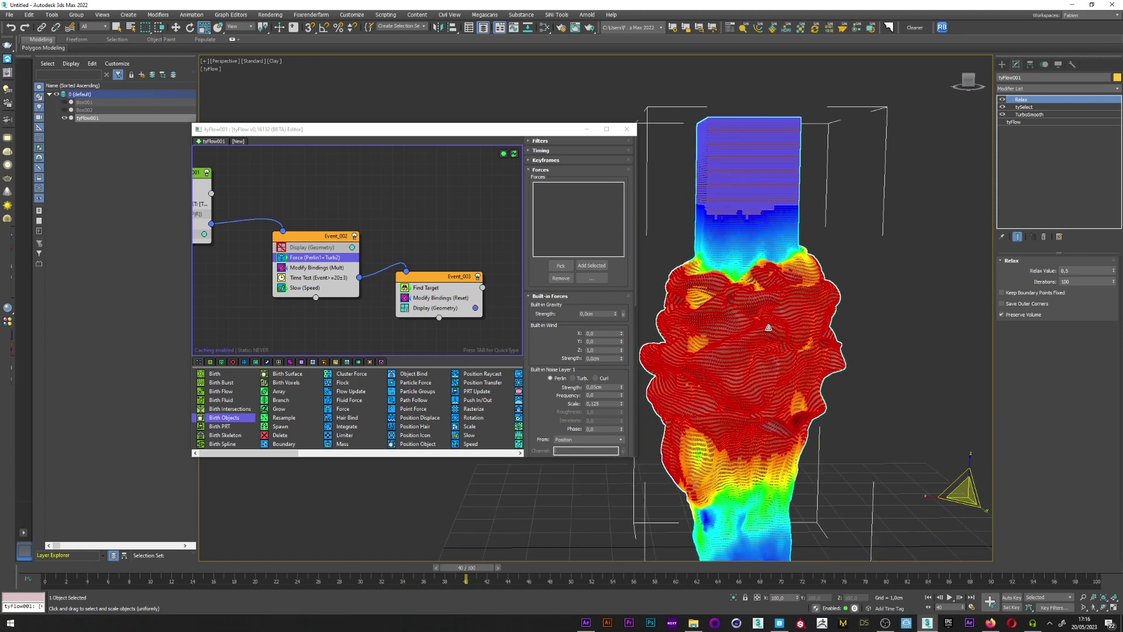
{"action": "left_click", "coordinate": [1003, 100]}
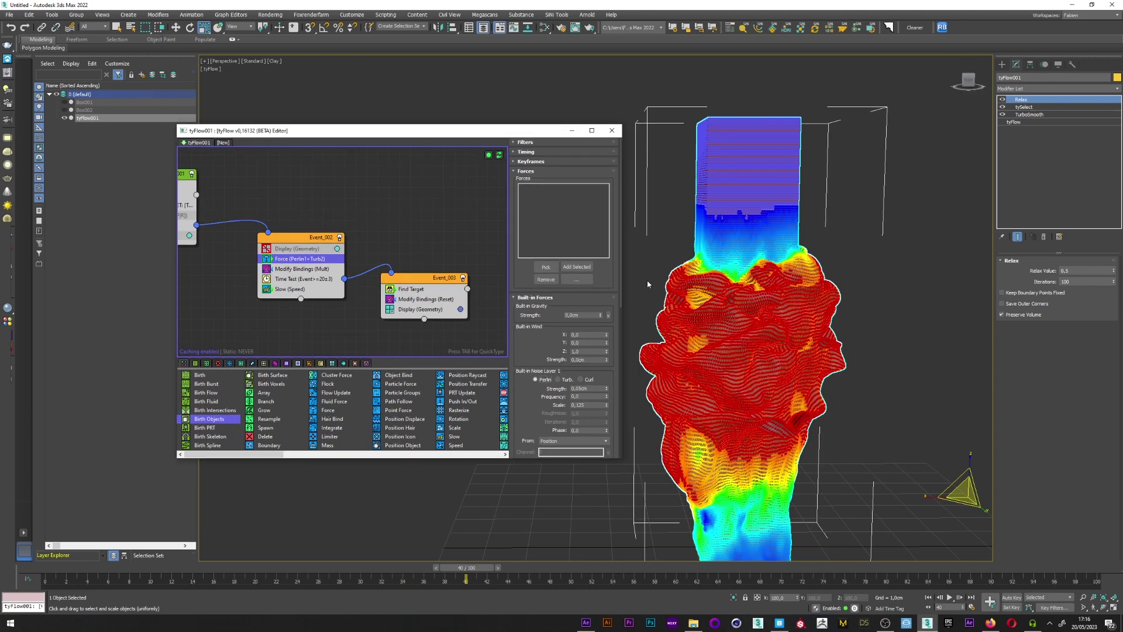
{"action": "middle_click_drag", "start_coordinate": [636, 266], "coordinate": [672, 268]}
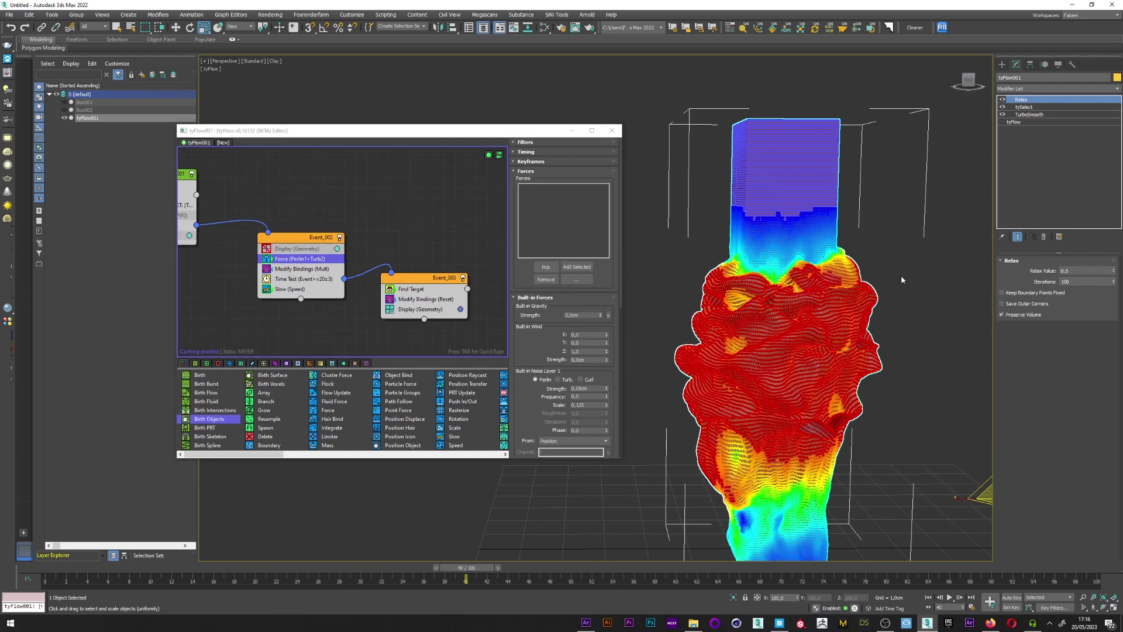
Try a relax value of 1.0 and 20 iterations on tyFlow001's Relax modifier and inspect the deselected cloth.
{"action": "left_click", "coordinate": [1079, 271]}
{"action": "type", "text": "1"}
{"action": "key", "text": "Return"}
{"action": "left_click", "coordinate": [1073, 281]}
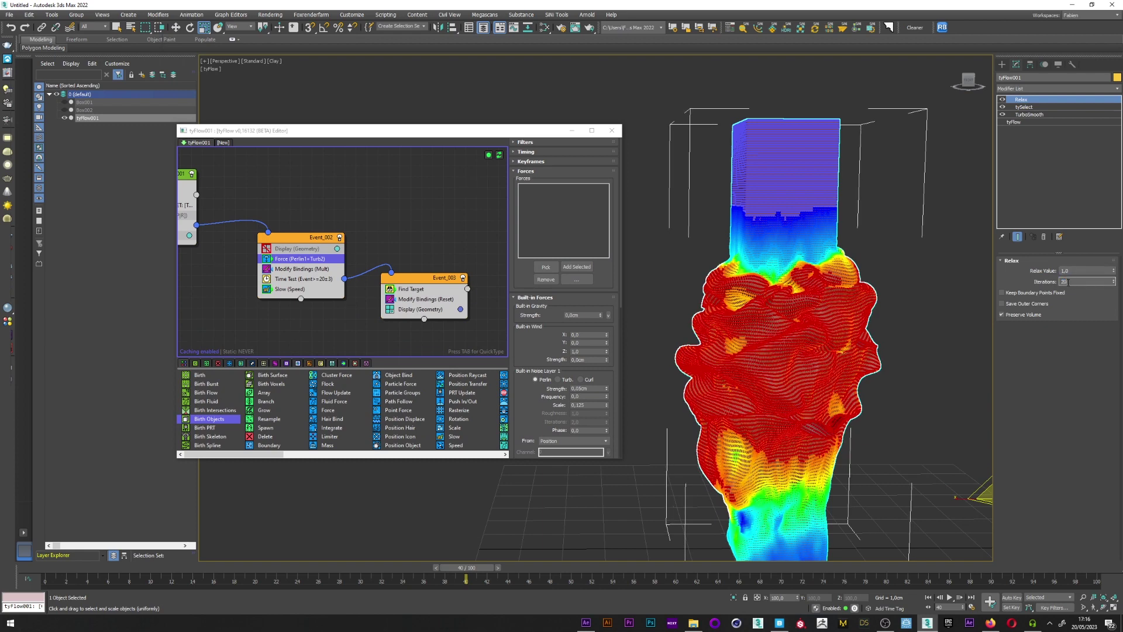
{"action": "type", "text": "20"}
{"action": "key", "text": "Return"}
{"action": "left_click", "coordinate": [920, 233]}
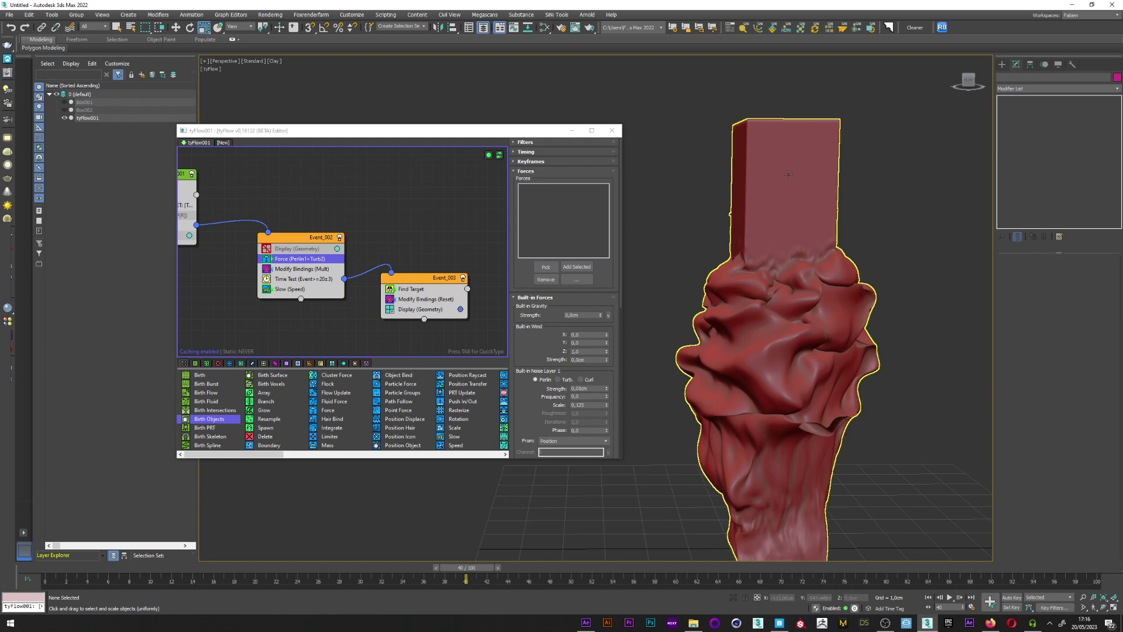
{"action": "left_click", "coordinate": [780, 447]}
{"action": "left_click", "coordinate": [930, 153]}
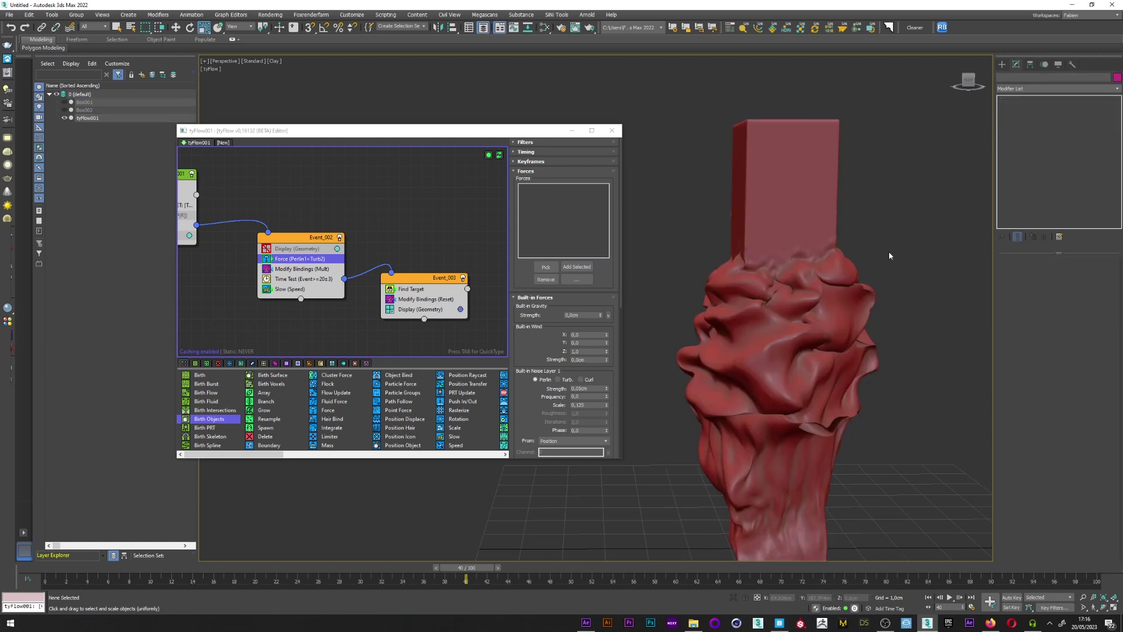
Enable the CUDA collision solver in Event_001's Cloth Bind operator and preview the simulation along the timeline.
{"action": "middle_click_drag", "start_coordinate": [728, 375], "coordinate": [738, 357]}
{"action": "scroll", "coordinate": [725, 363], "scroll_direction": "down", "scroll_amount": 3}
{"action": "middle_click_drag", "start_coordinate": [286, 235], "coordinate": [405, 247]}
{"action": "left_click", "coordinate": [105, 569]}
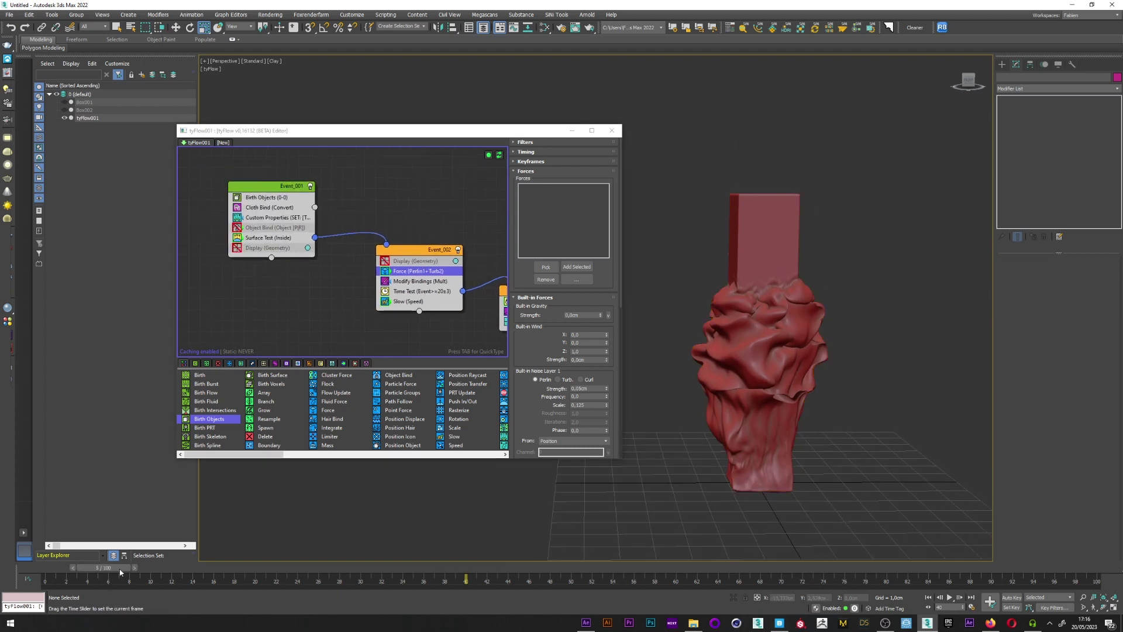
{"action": "left_click", "coordinate": [212, 566]}
{"action": "left_click", "coordinate": [261, 220]}
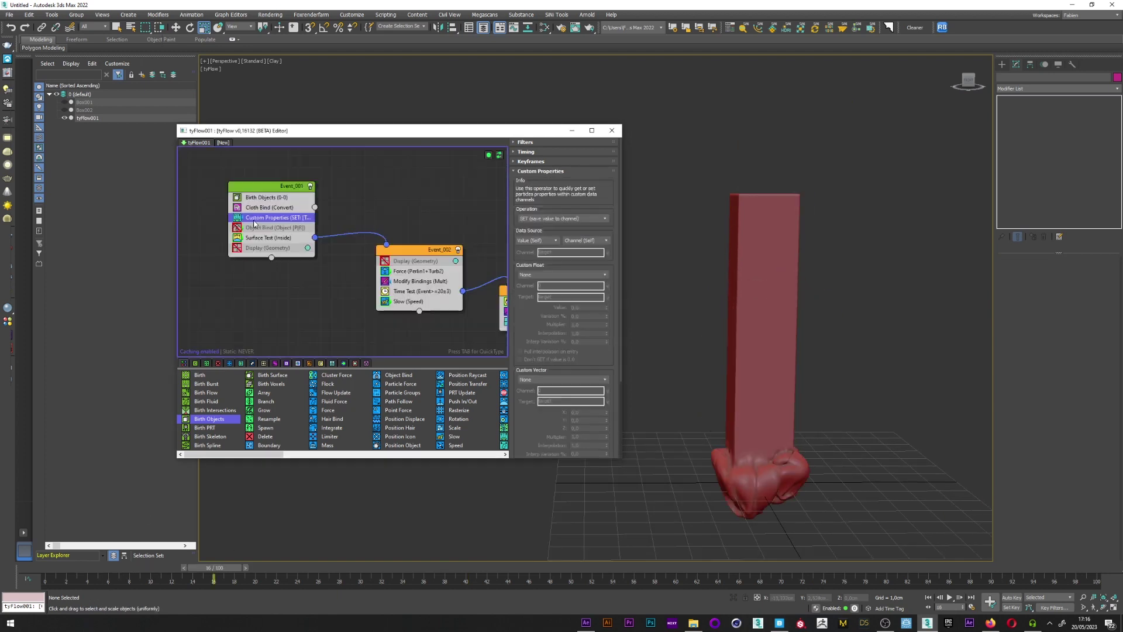
{"action": "left_click", "coordinate": [272, 207]}
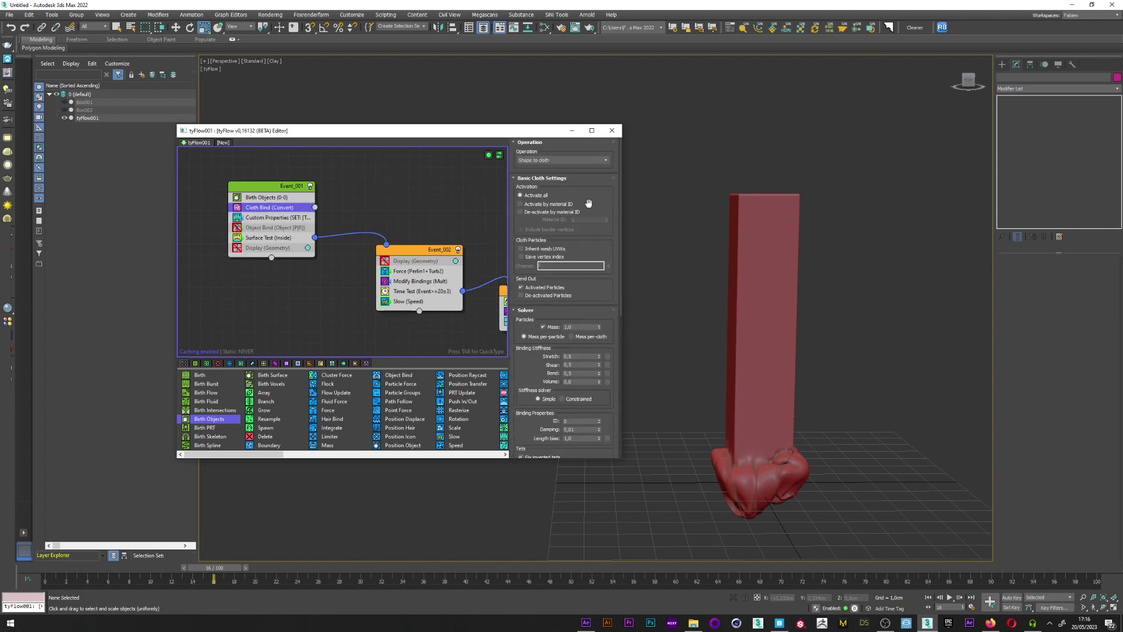
{"action": "scroll", "coordinate": [596, 310], "scroll_direction": "down", "scroll_amount": 5}
{"action": "scroll", "coordinate": [598, 327], "scroll_direction": "down", "scroll_amount": 5}
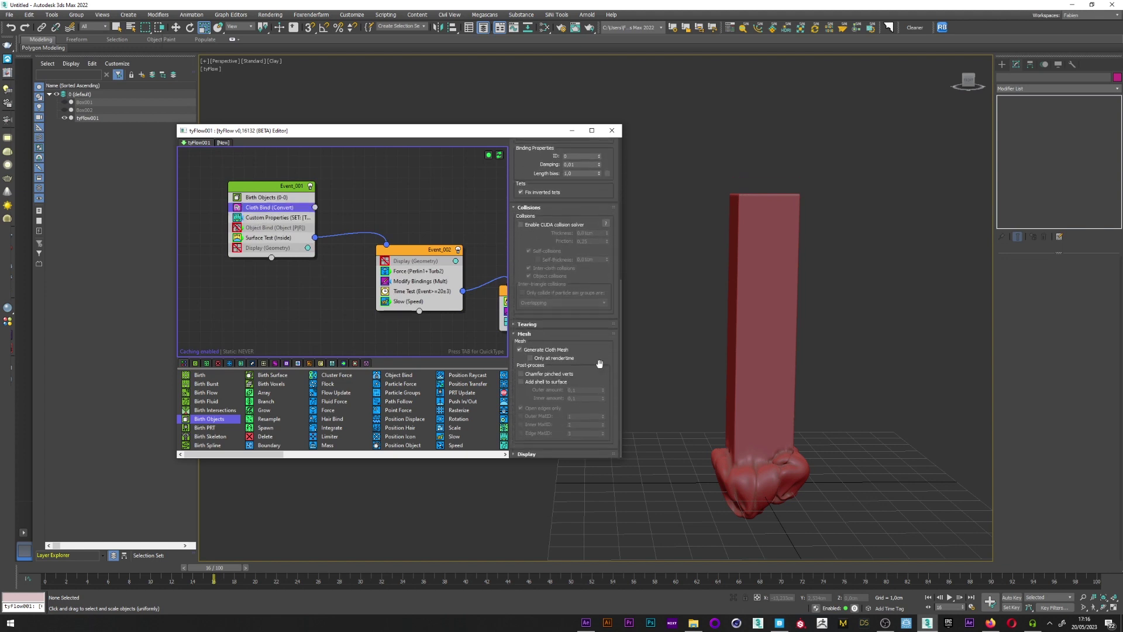
{"action": "left_click", "coordinate": [524, 226]}
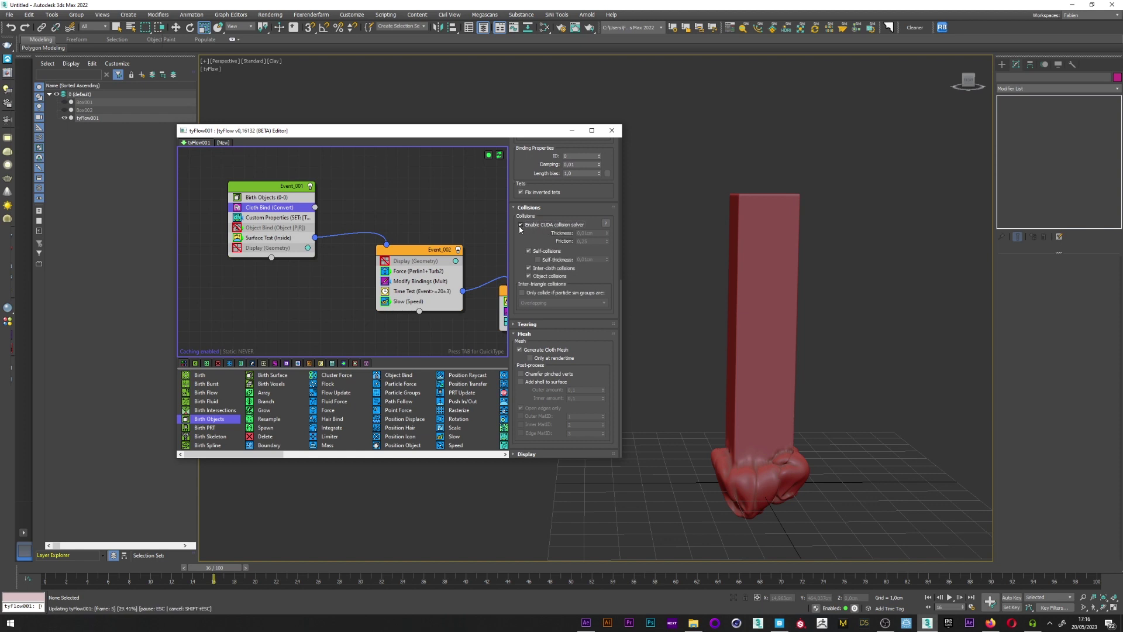
Turn off the Relax and tySelect modifiers on tyFlow001 and preview the cloth along the timeline.
{"action": "left_click", "coordinate": [770, 227]}
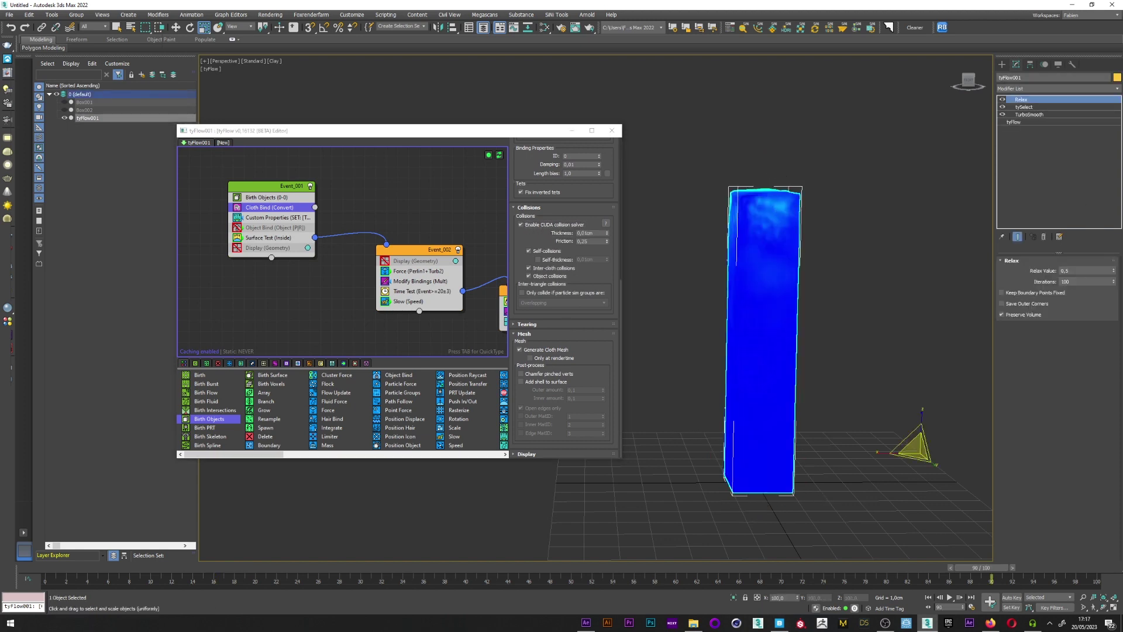
{"action": "left_click", "coordinate": [1007, 107]}
{"action": "left_click", "coordinate": [224, 475]}
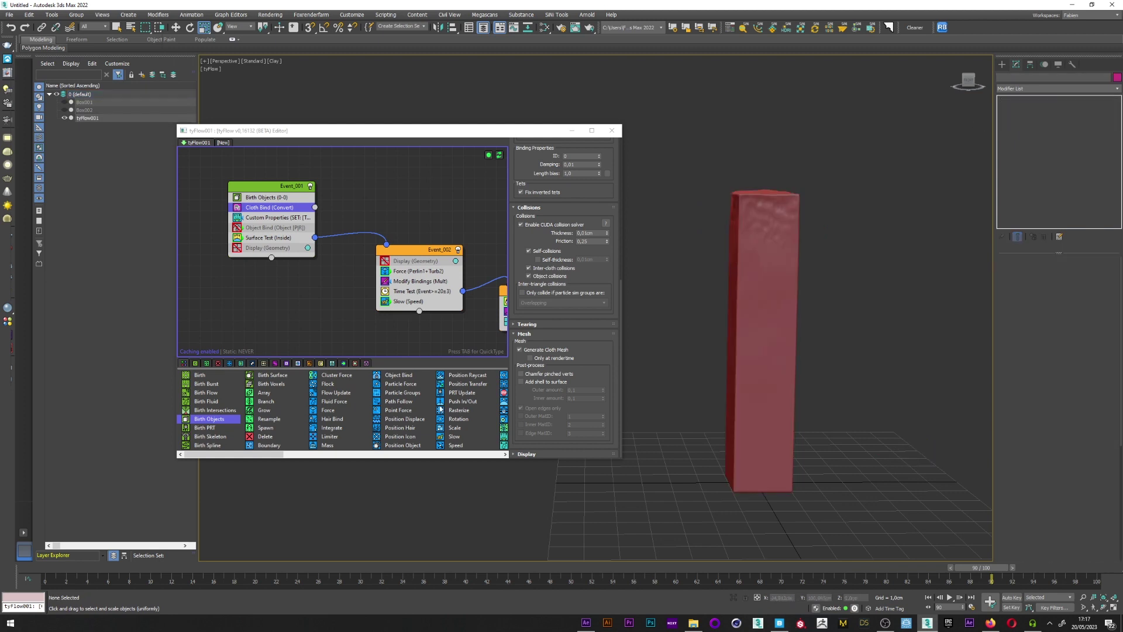
{"action": "left_click_drag", "start_coordinate": [51, 568], "coordinate": [864, 573]}
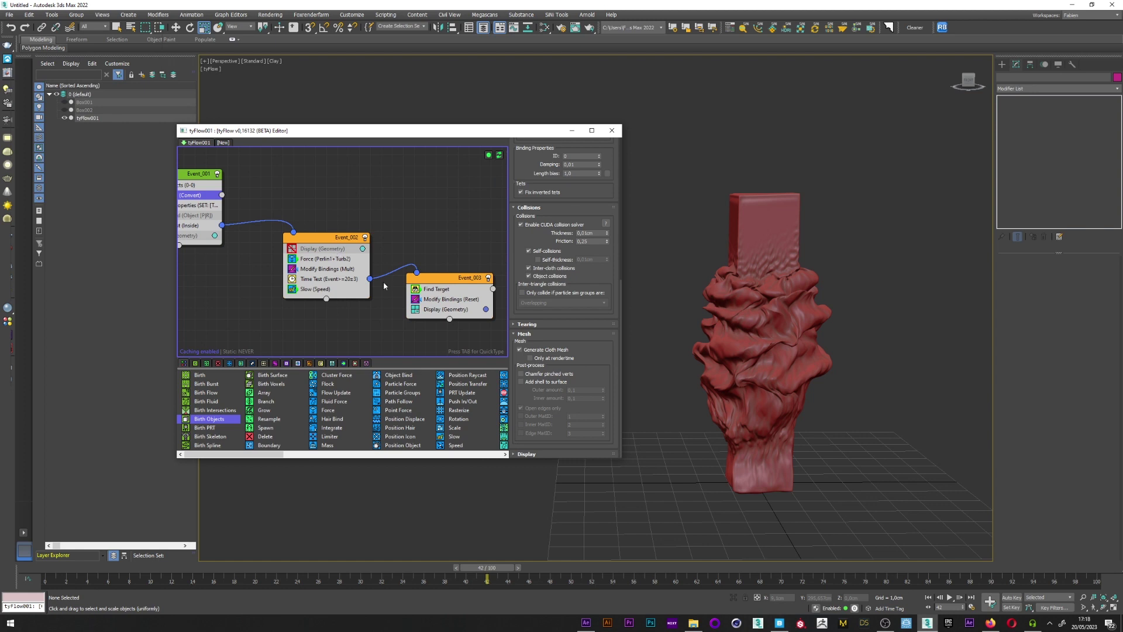
Set the Time Test value in Event_002 to 30 and preview the simulation along the timeline.
{"action": "left_click", "coordinate": [332, 280]}
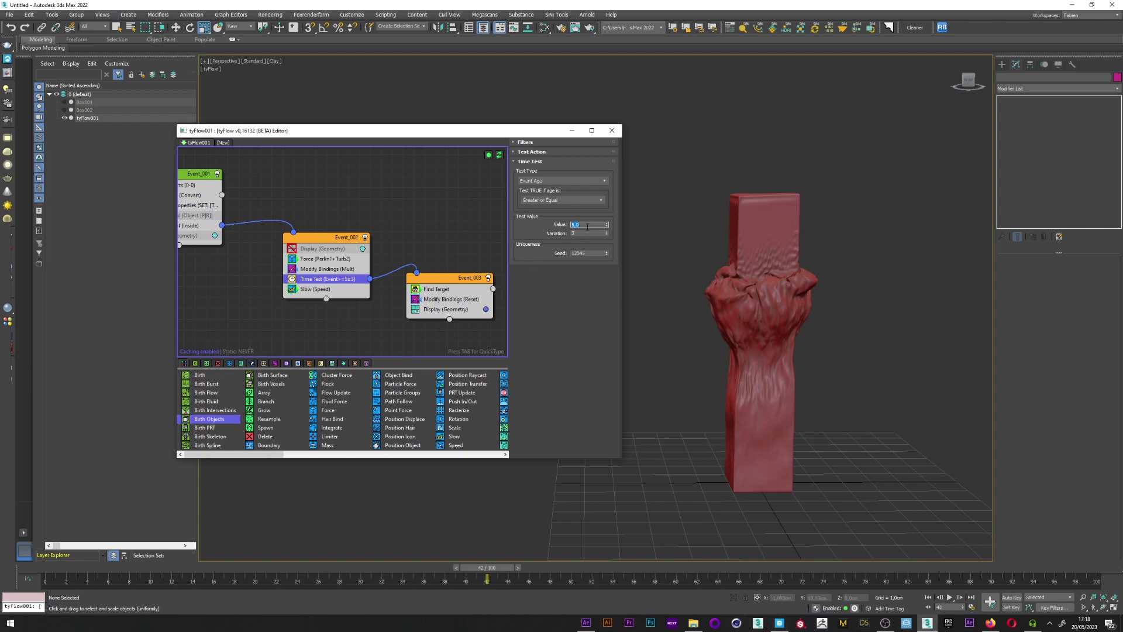
{"action": "type", "text": "30"}
{"action": "key", "text": "Return"}
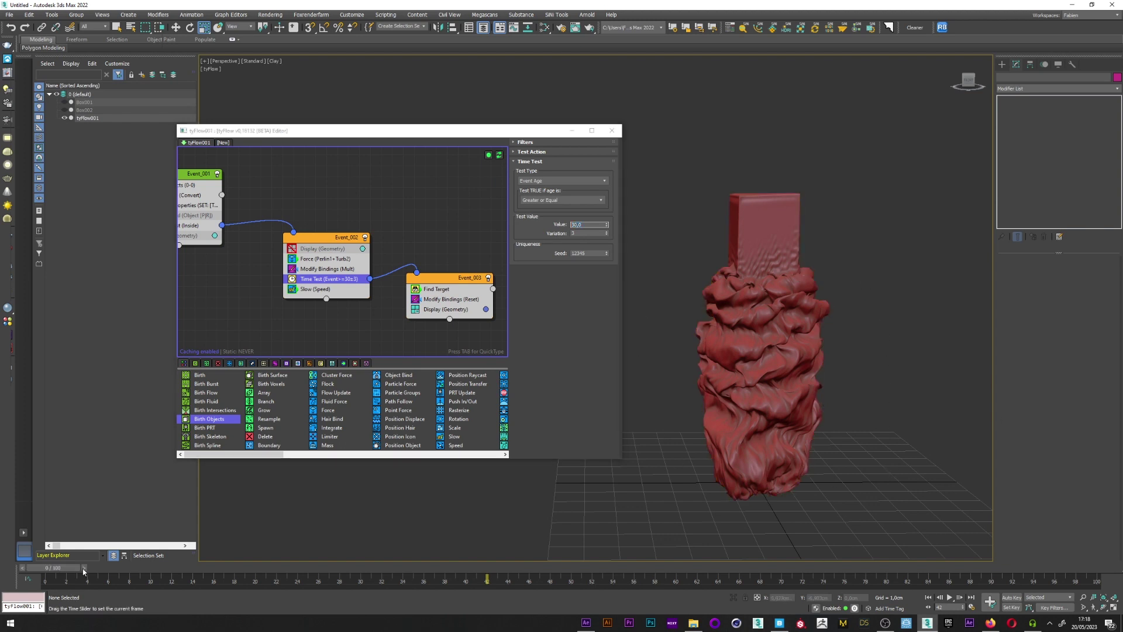
Turn on the Object Bind operator in Event_001 and preview the simulation along the timeline.
{"action": "left_click", "coordinate": [327, 268]}
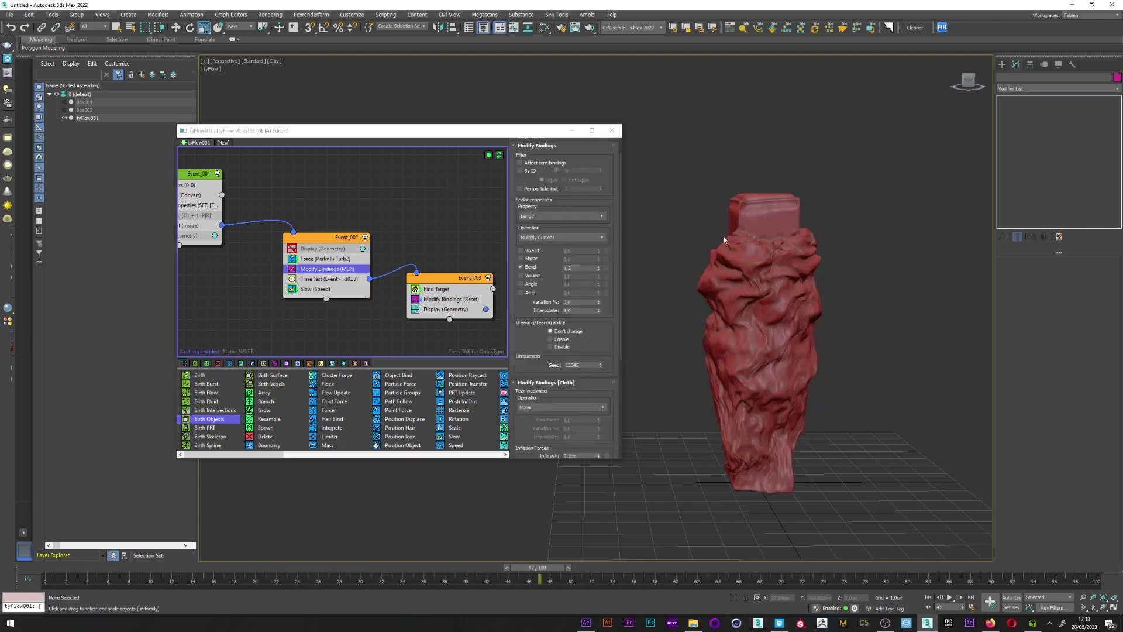
{"action": "middle_click_drag", "start_coordinate": [329, 240], "coordinate": [421, 261]}
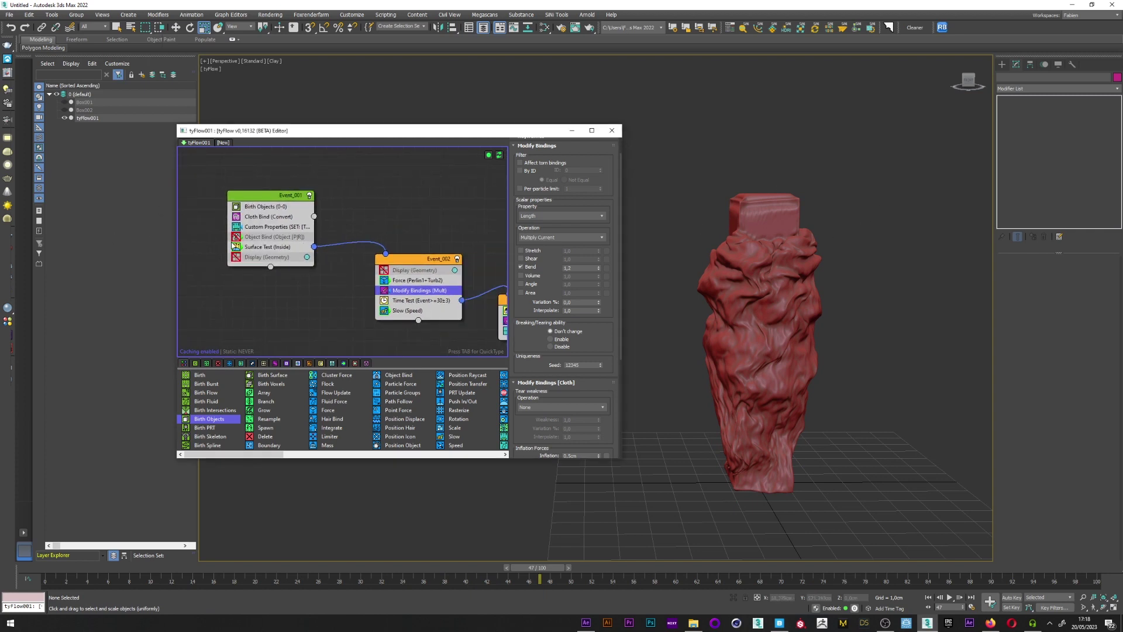
{"action": "left_click", "coordinate": [237, 237]}
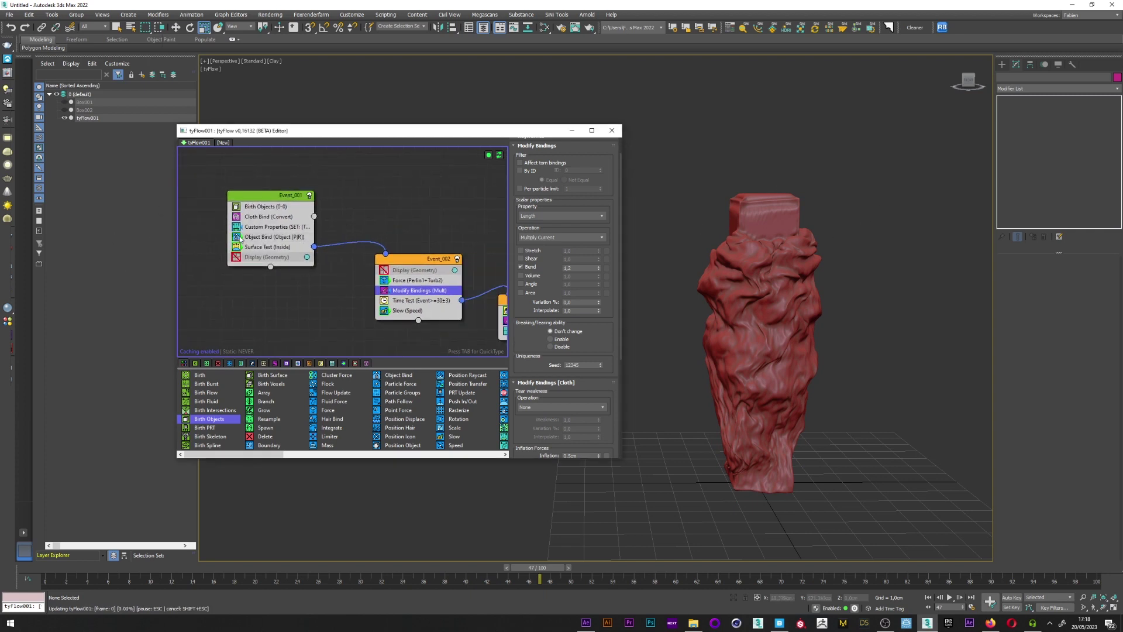
Turn the Relax modifier on tyFlow001 back on and move tySelect above it in the stack.
{"action": "left_click", "coordinate": [733, 211]}
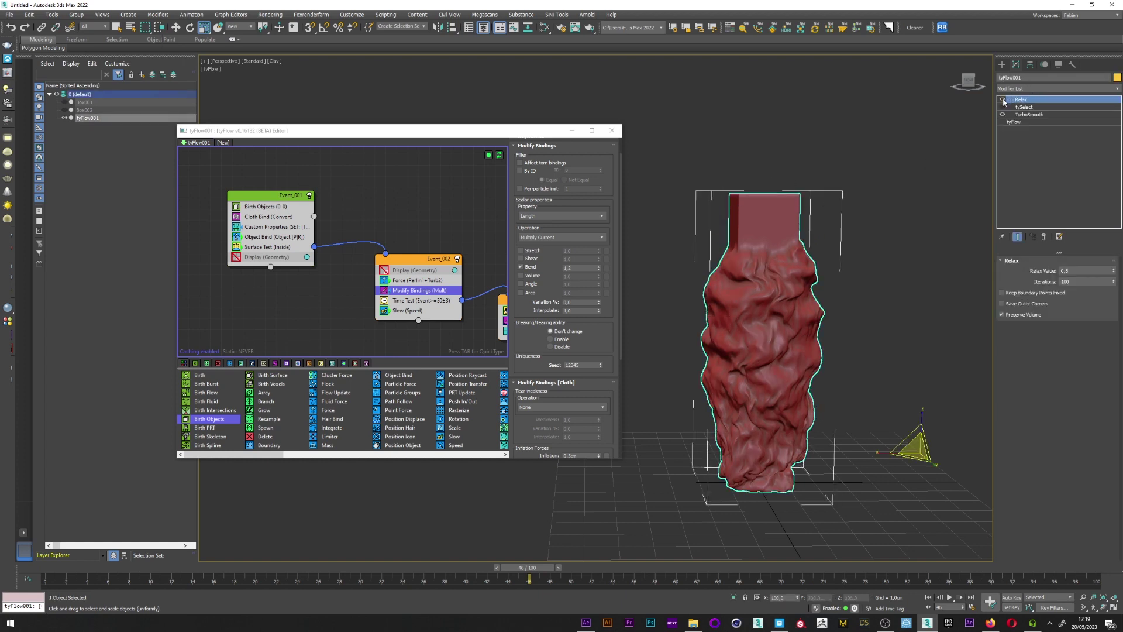
{"action": "left_click", "coordinate": [1073, 271]}
{"action": "key", "text": "Return"}
{"action": "left_click_drag", "start_coordinate": [1030, 110], "coordinate": [1031, 101]}
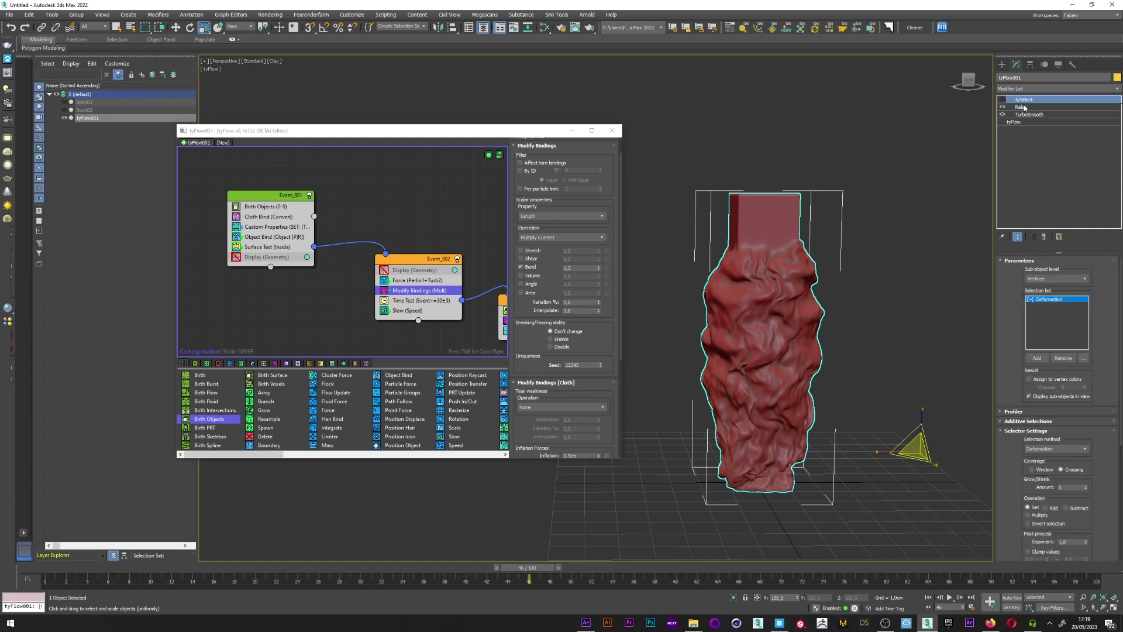
Add a second Relax modifier above tySelect on tyFlow001, adjust its iterations and relax value, and inspect the cloth.
{"action": "left_click", "coordinate": [1028, 89]}
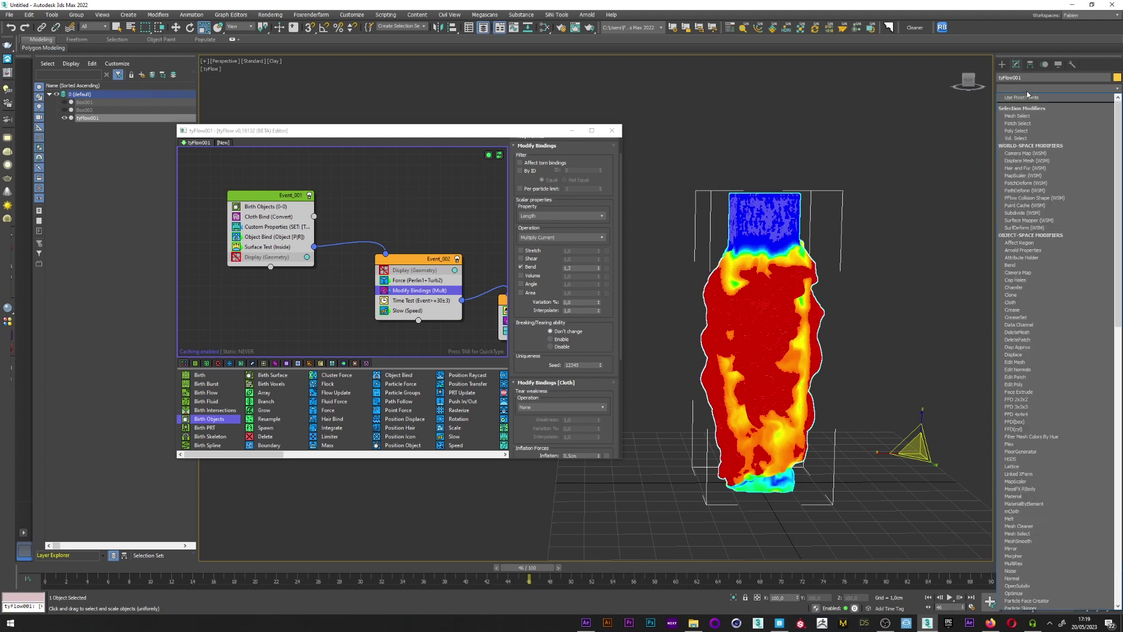
{"action": "left_click", "coordinate": [1017, 98]}
{"action": "left_click", "coordinate": [1001, 314]}
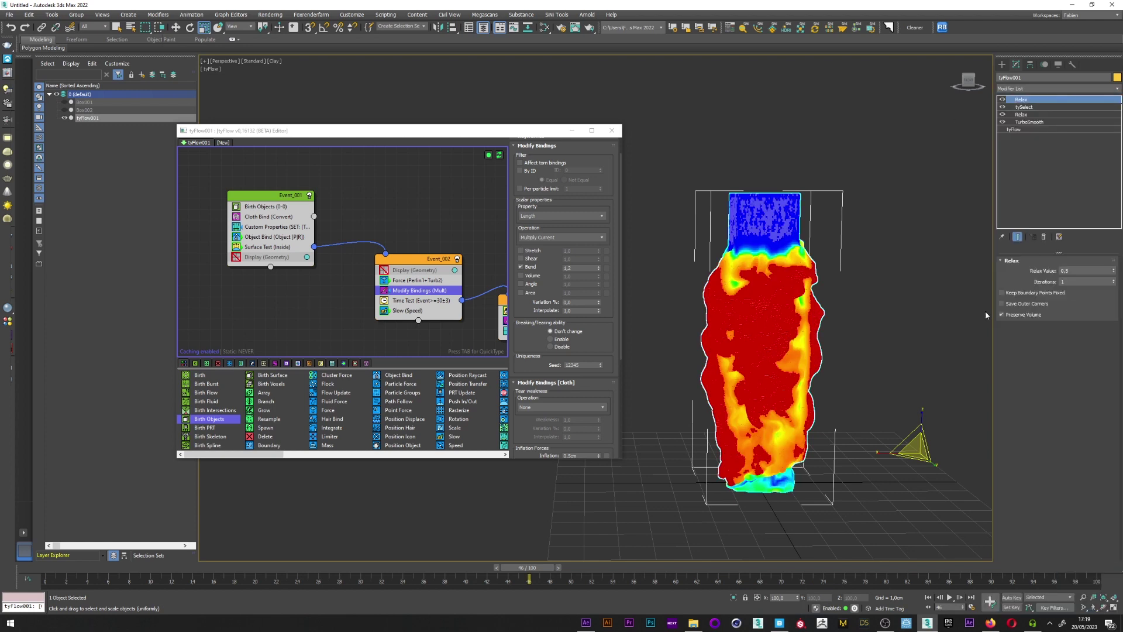
{"action": "left_click", "coordinate": [1067, 282]}
{"action": "left_click", "coordinate": [1074, 270]}
{"action": "key", "text": "Return"}
{"action": "left_click", "coordinate": [870, 246]}
{"action": "mouse_move", "coordinate": [783, 300]}
{"action": "middle_mouse_down", "text": "alt"}
{"action": "mouse_move", "coordinate": [756, 295]}
{"action": "mouse_move", "coordinate": [765, 293]}
{"action": "middle_mouse_up", "text": "alt"}
Turn off the Force operator in Event_002 and preview the cloth along the timeline.
{"action": "left_click", "coordinate": [385, 281]}
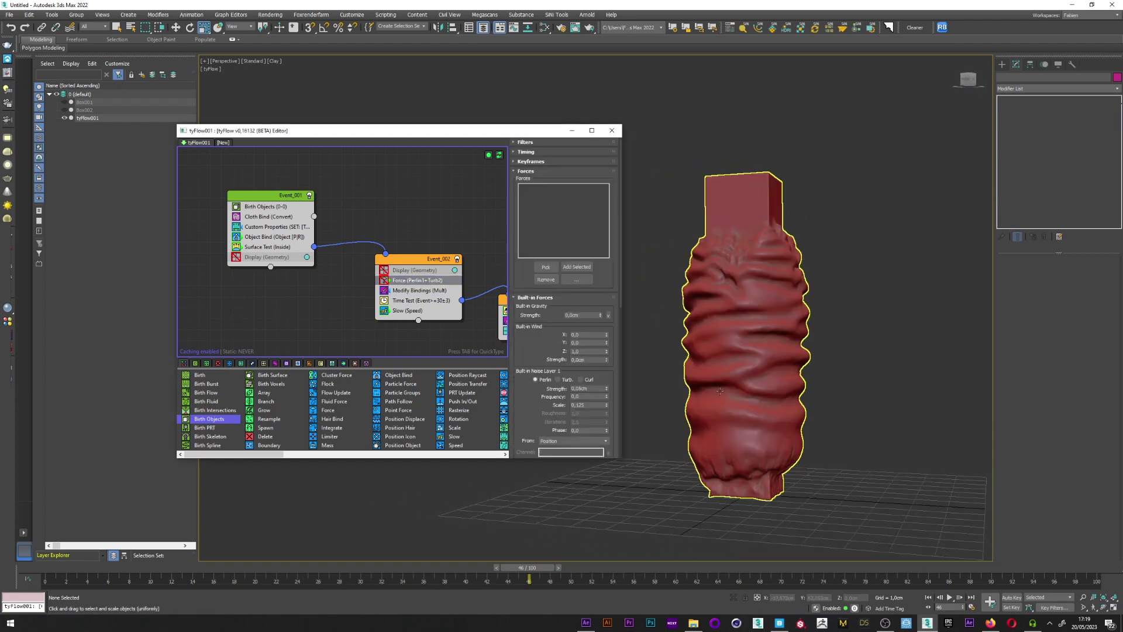
{"action": "middle_click_drag", "start_coordinate": [719, 391], "coordinate": [822, 367], "text": "alt"}
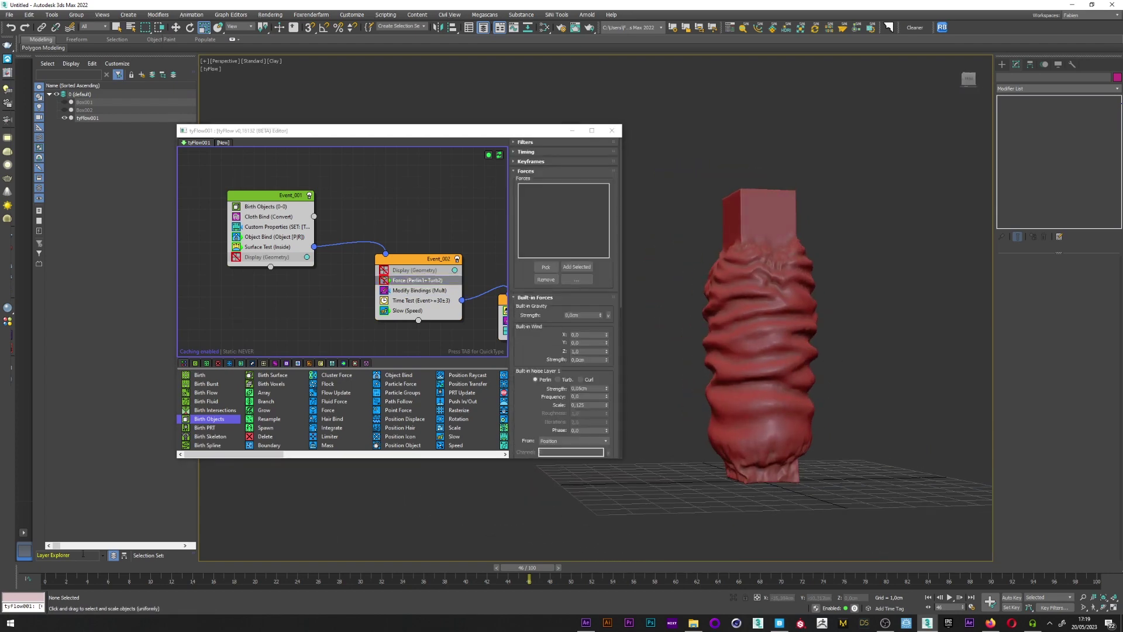
{"action": "left_click_drag", "start_coordinate": [526, 567], "coordinate": [234, 570]}
{"action": "left_click_drag", "start_coordinate": [301, 571], "coordinate": [546, 567]}
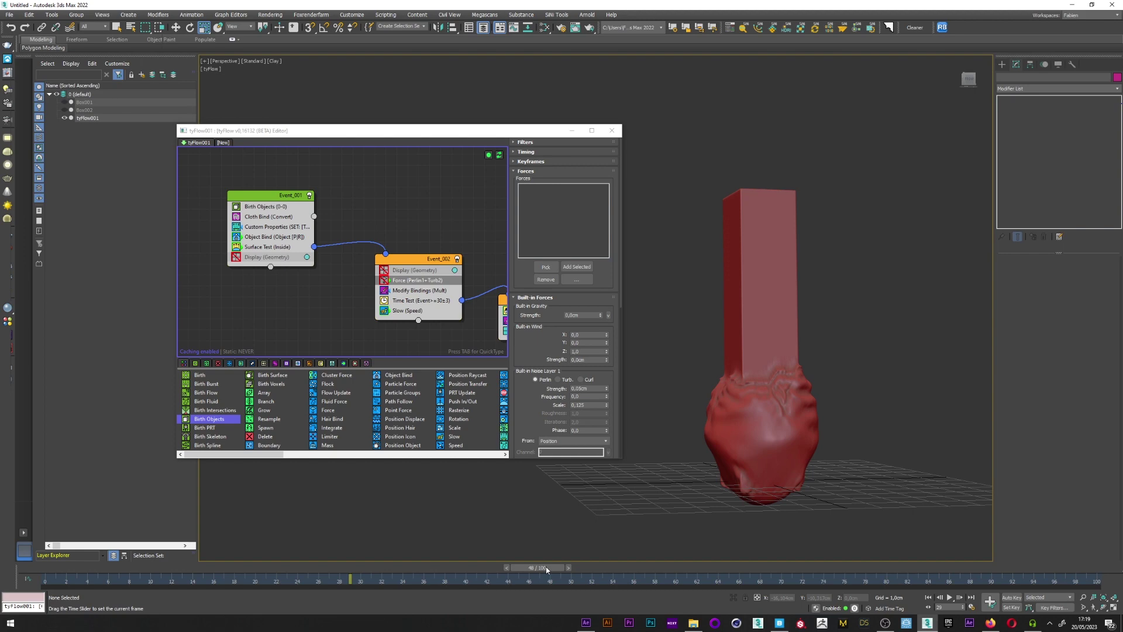